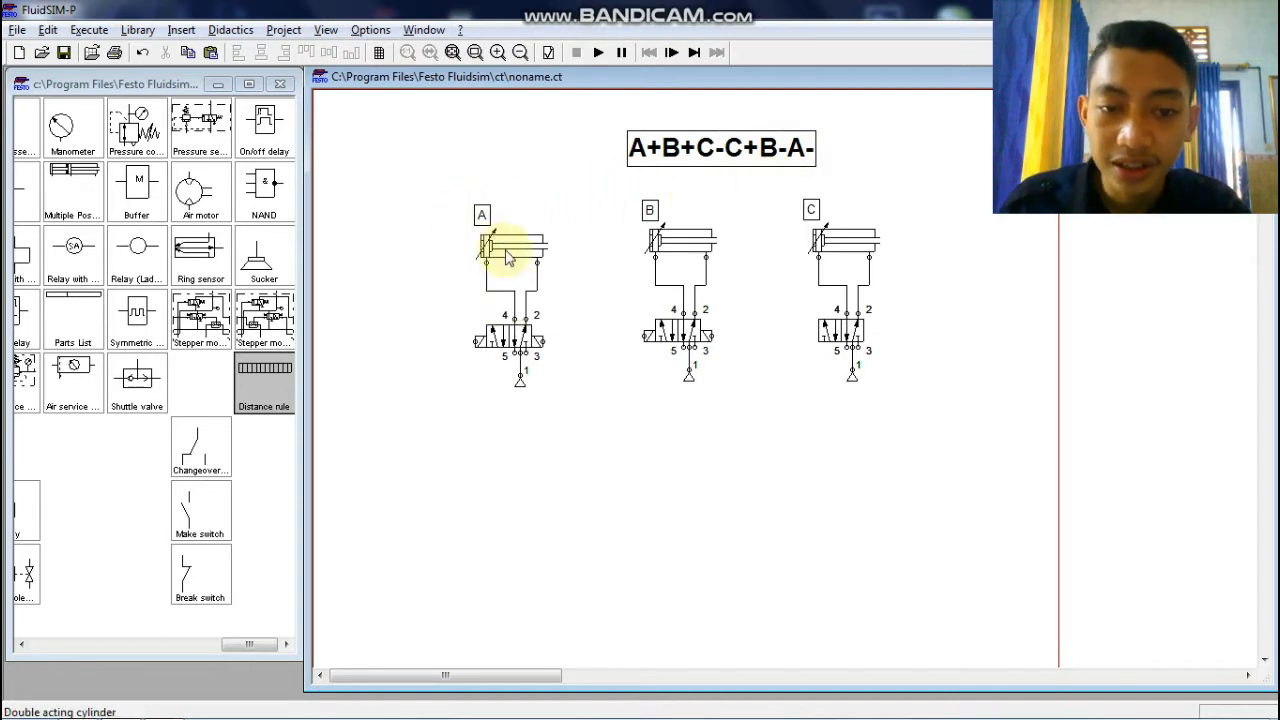
- Configure cylinder C's 5/n way valve with solenoid actuation on both its left and right sides
mouse_move(492, 246)
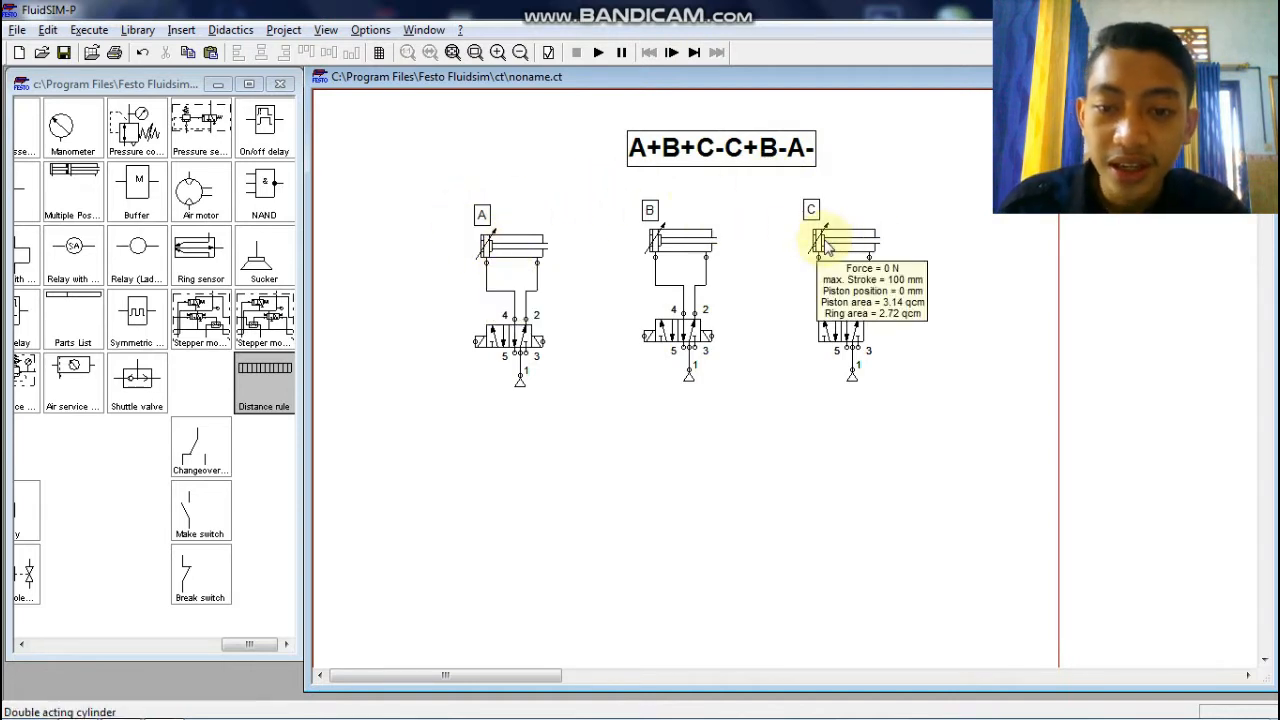
mouse_move(528, 257)
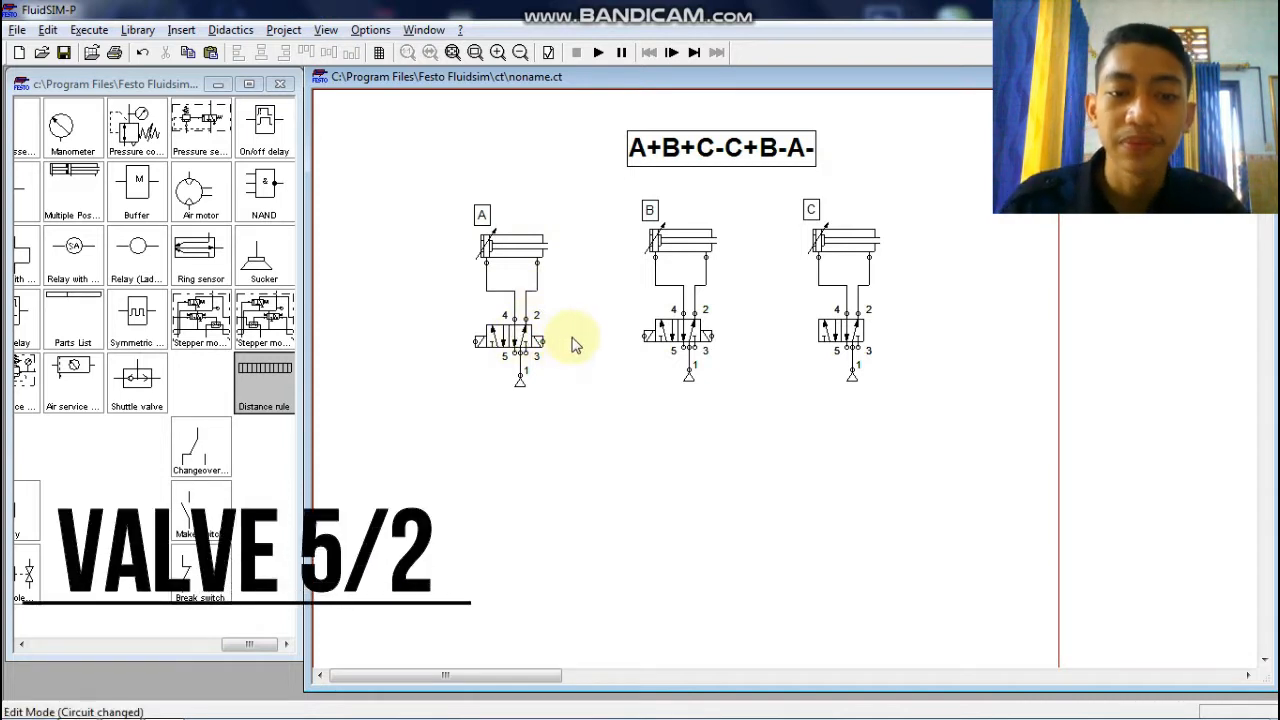
double_click(830, 334)
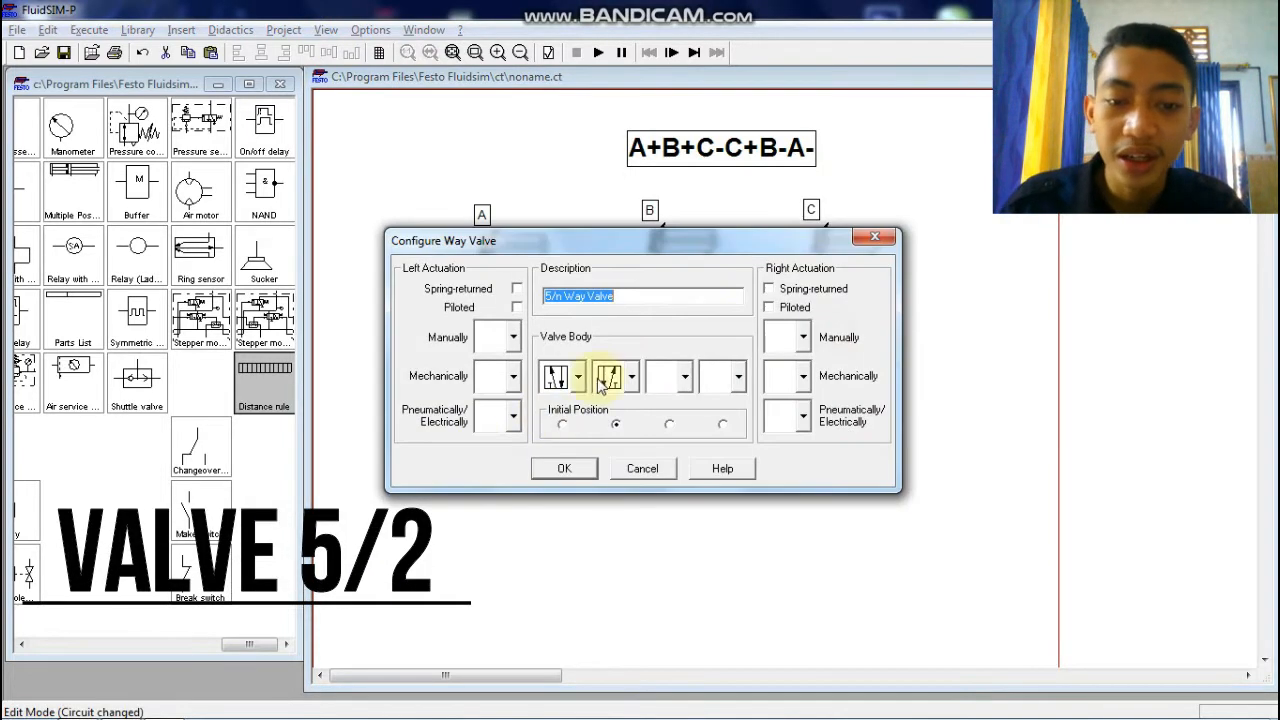
left_click(513, 416)
left_click(498, 440)
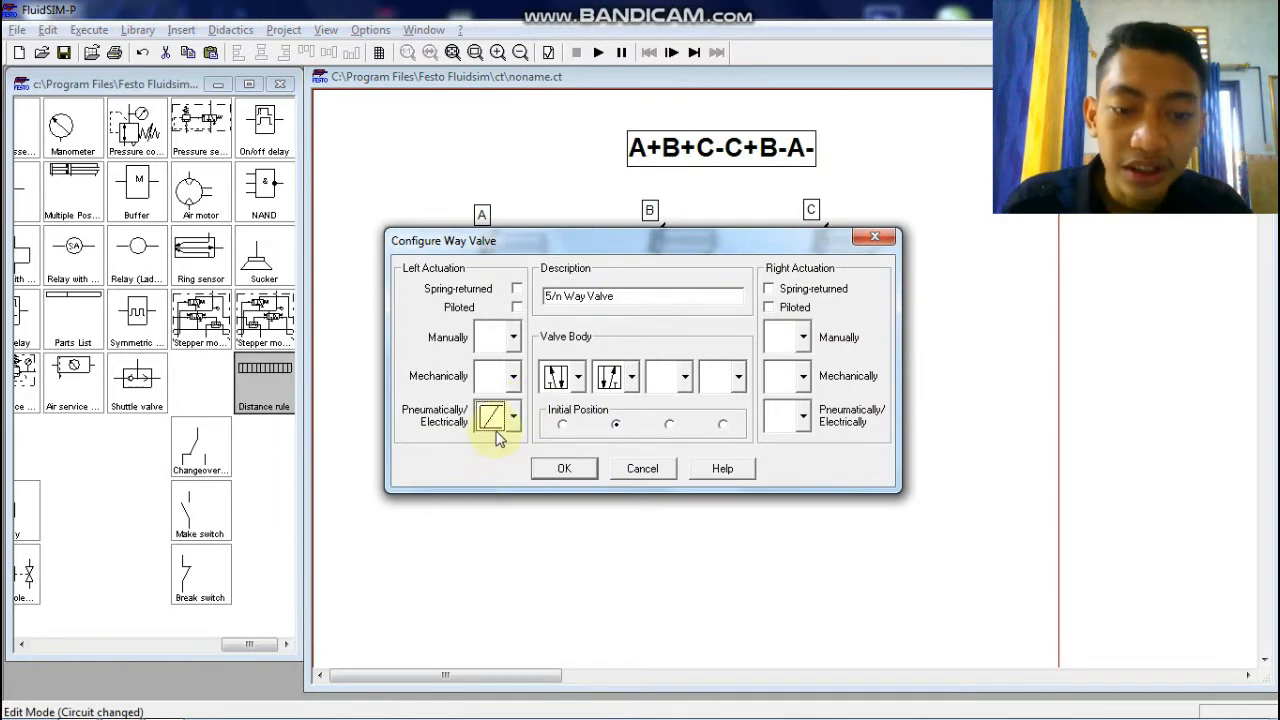
left_click(803, 416)
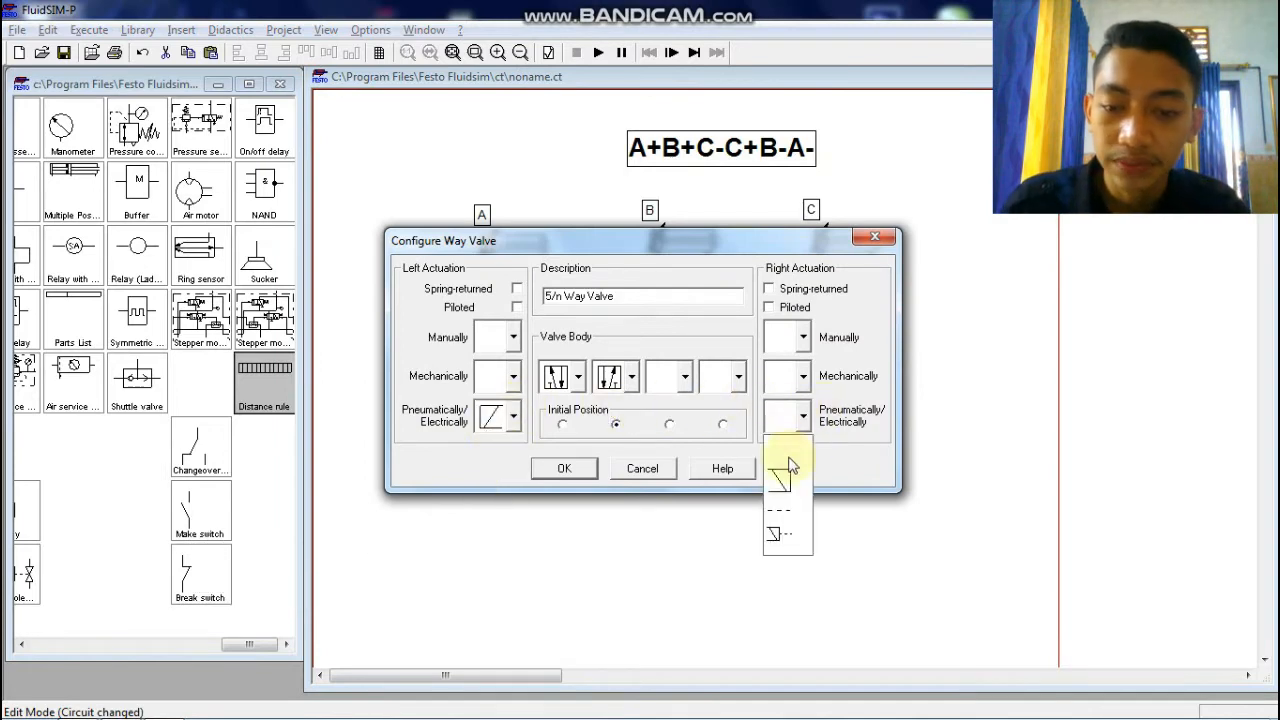
left_click(788, 474)
left_click(578, 469)
left_click(752, 382)
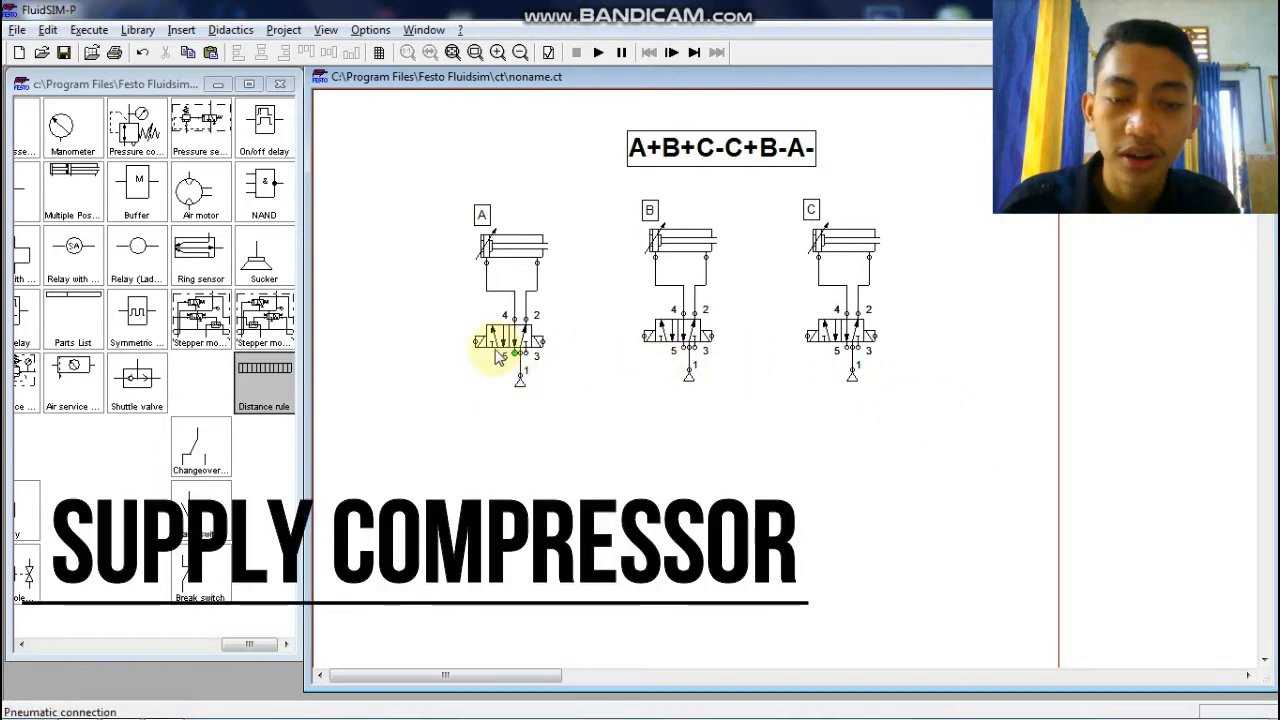
- Add a distance rule to each cylinder, labelled A0 and A1, B0 and B1, C0 and C1, with the first label at 0 mm
left_click_drag(258, 376, 587, 237)
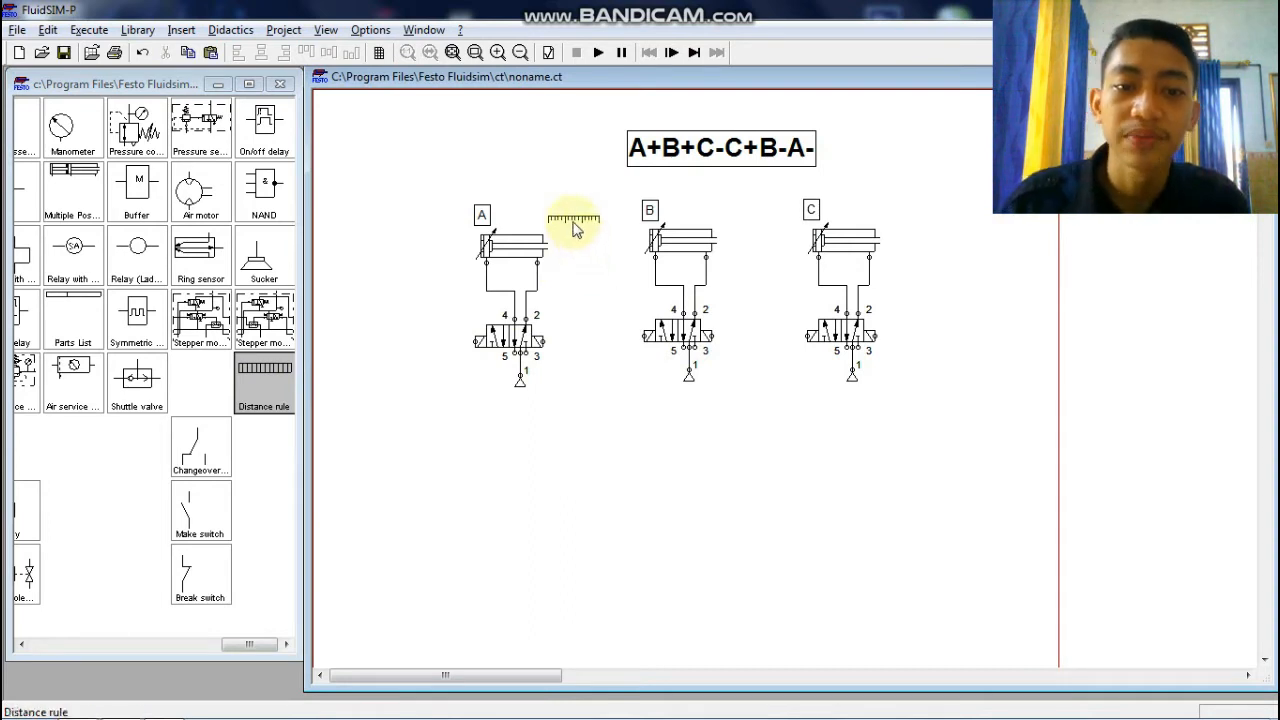
double_click(573, 227)
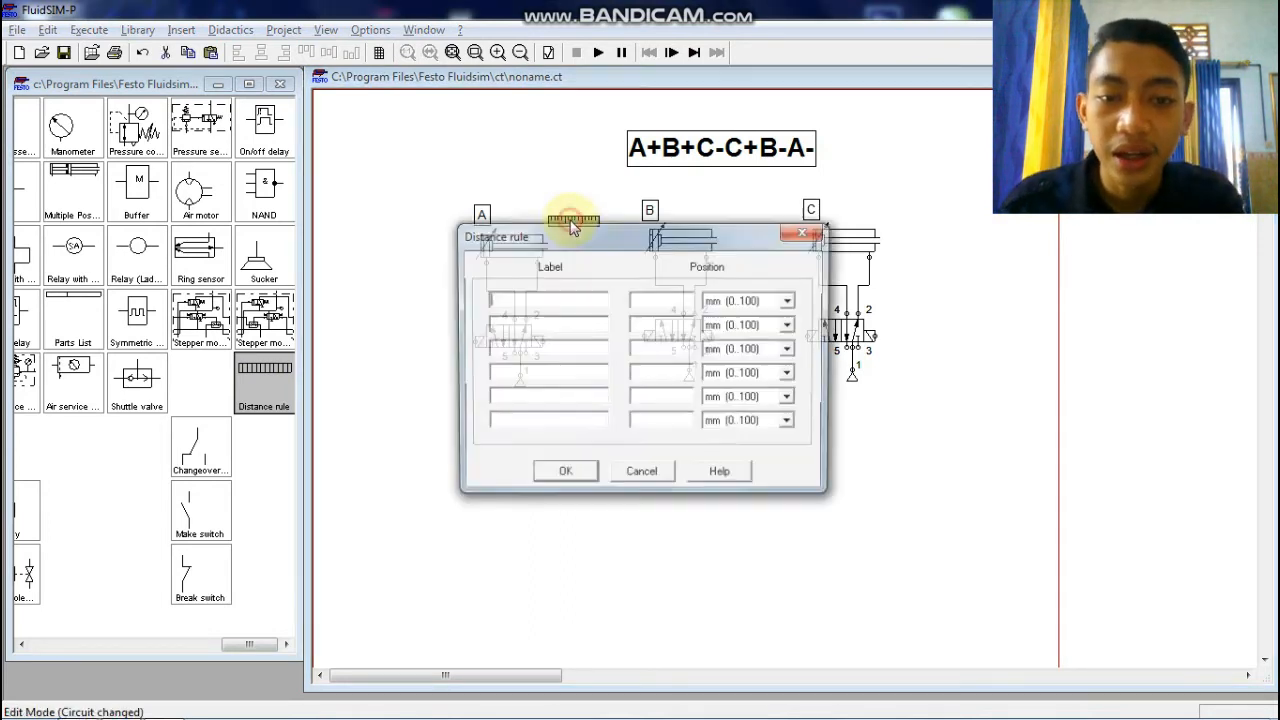
left_click(545, 300)
type("A0")
left_click(651, 300)
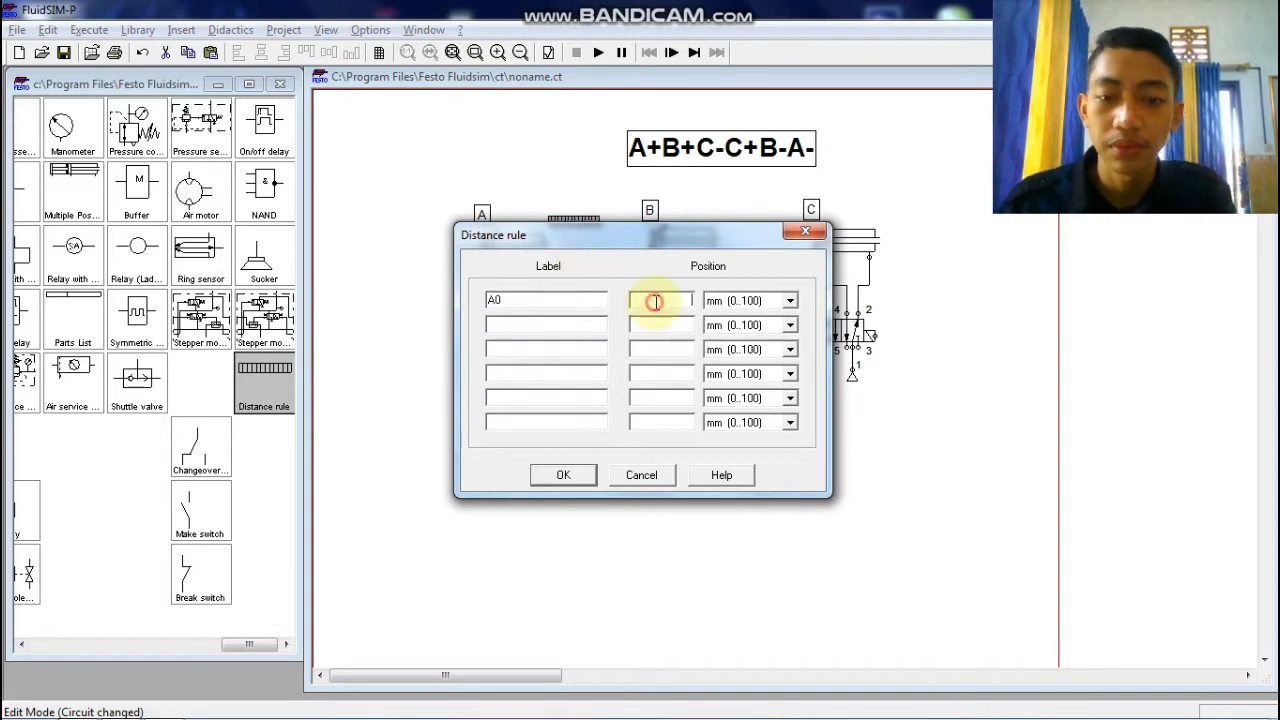
type("0")
left_click(545, 324)
type("A1")
left_click(664, 326)
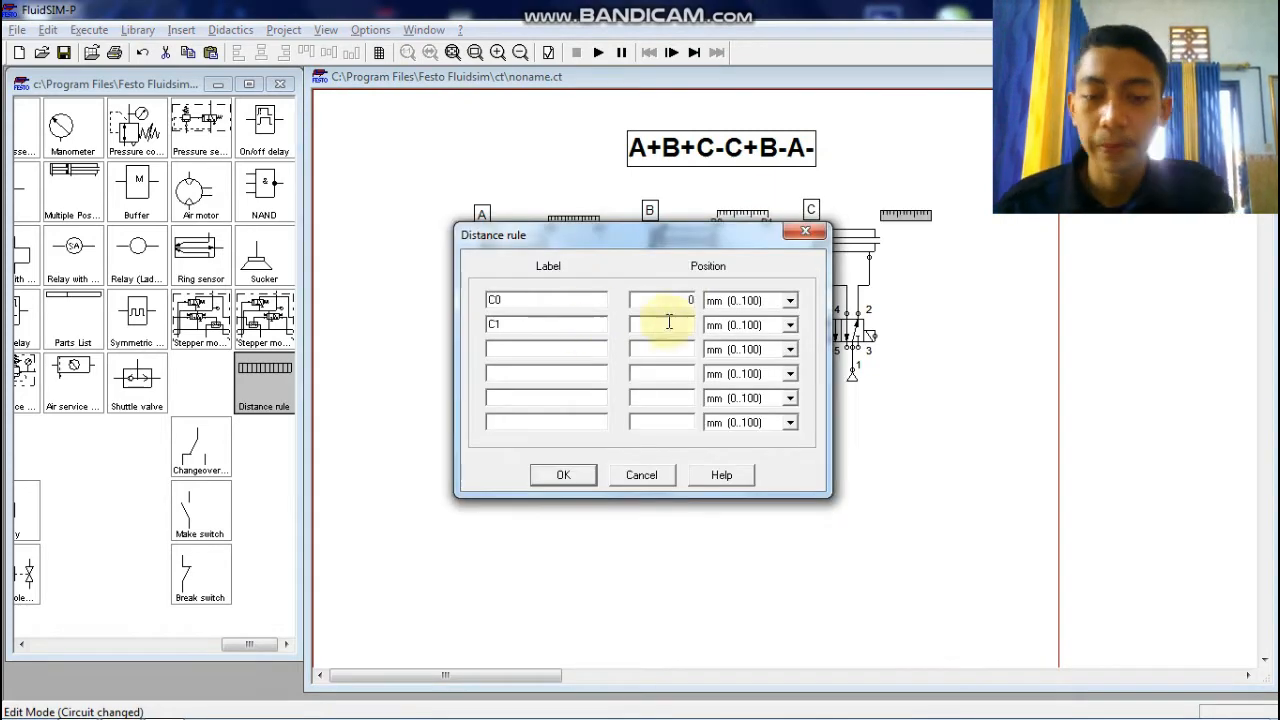
left_click(558, 476)
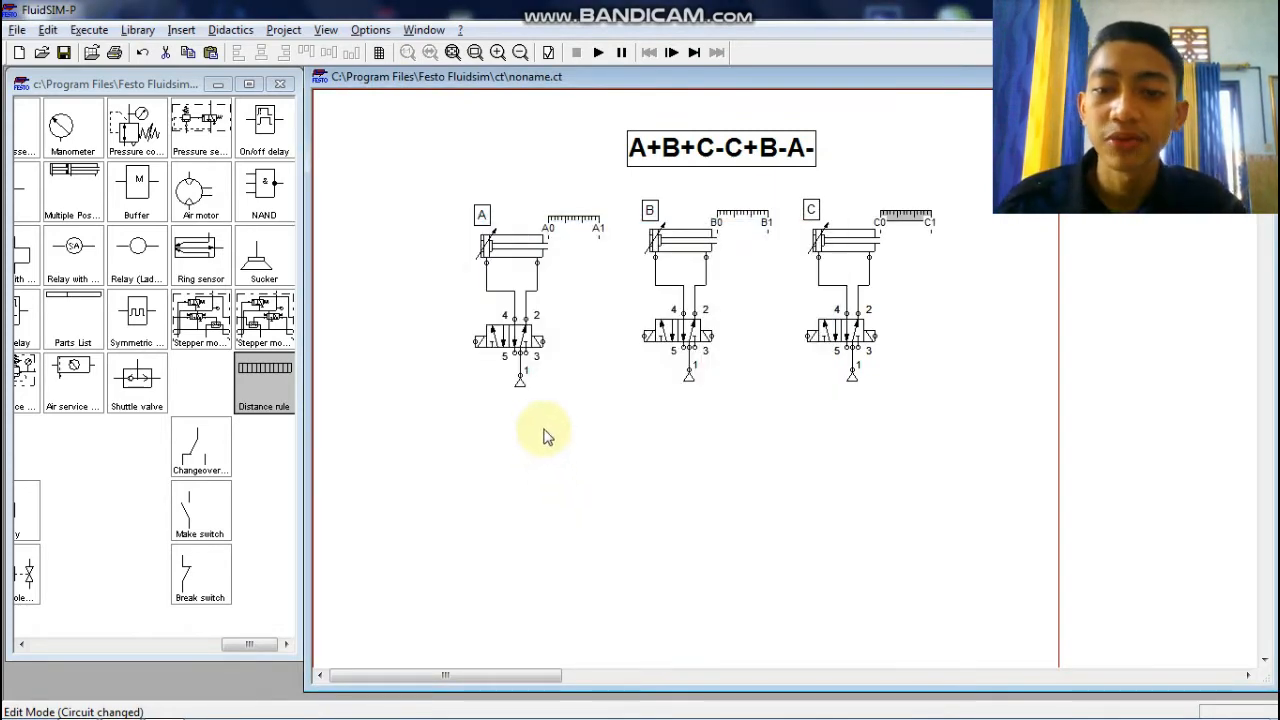
left_click(791, 276)
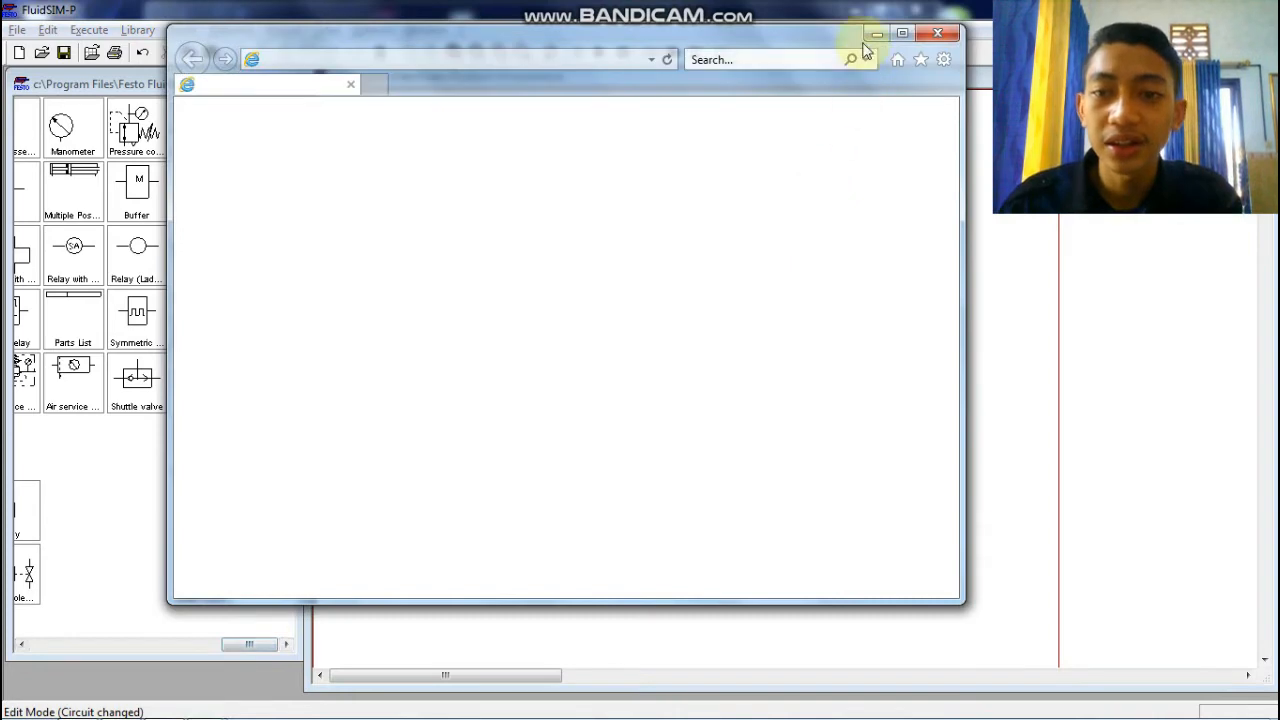
- Minimise the blank browser window and place six valve solenoids in a row below cylinder C's pneumatic circuit
left_click(872, 35)
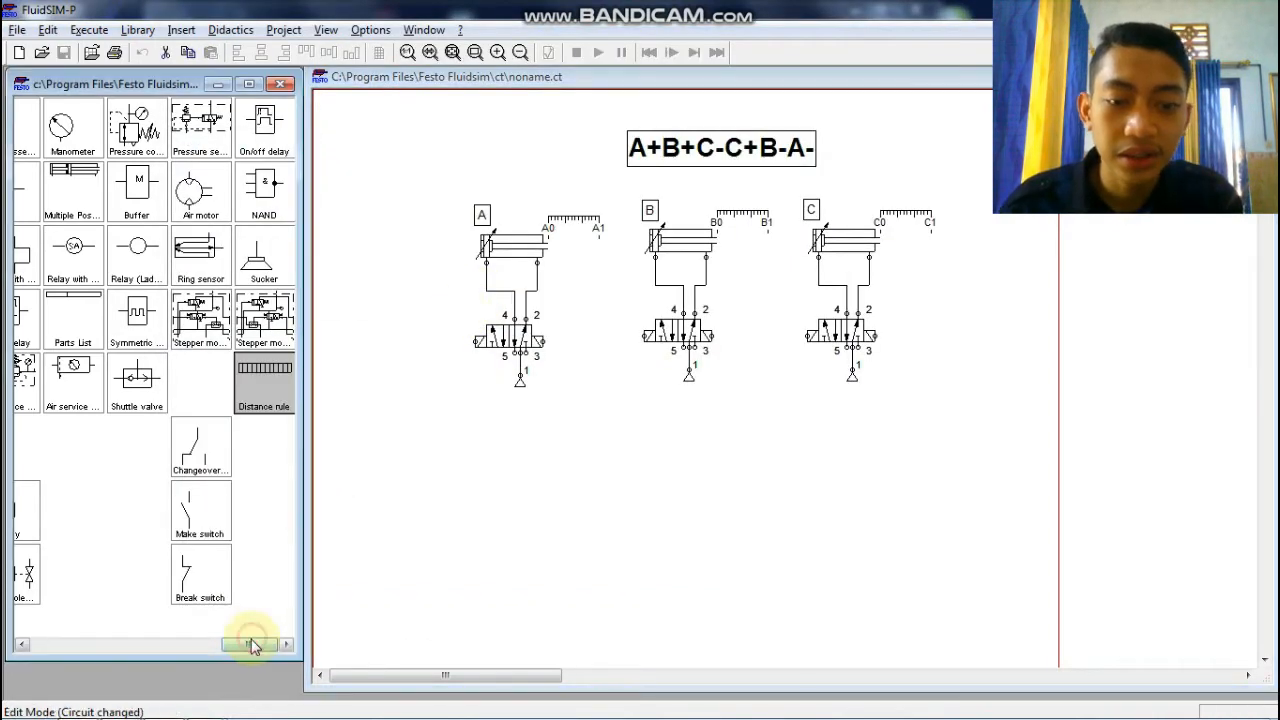
left_click_drag(251, 639, 224, 660)
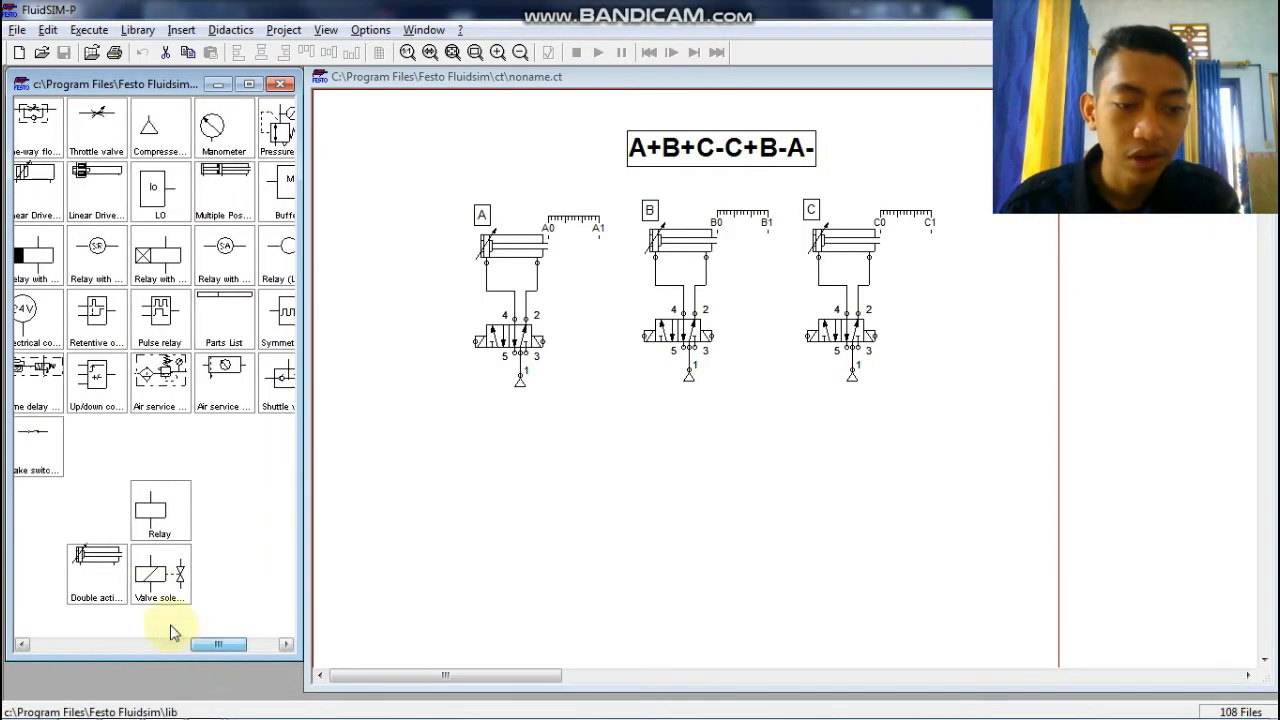
left_click_drag(160, 585, 814, 540)
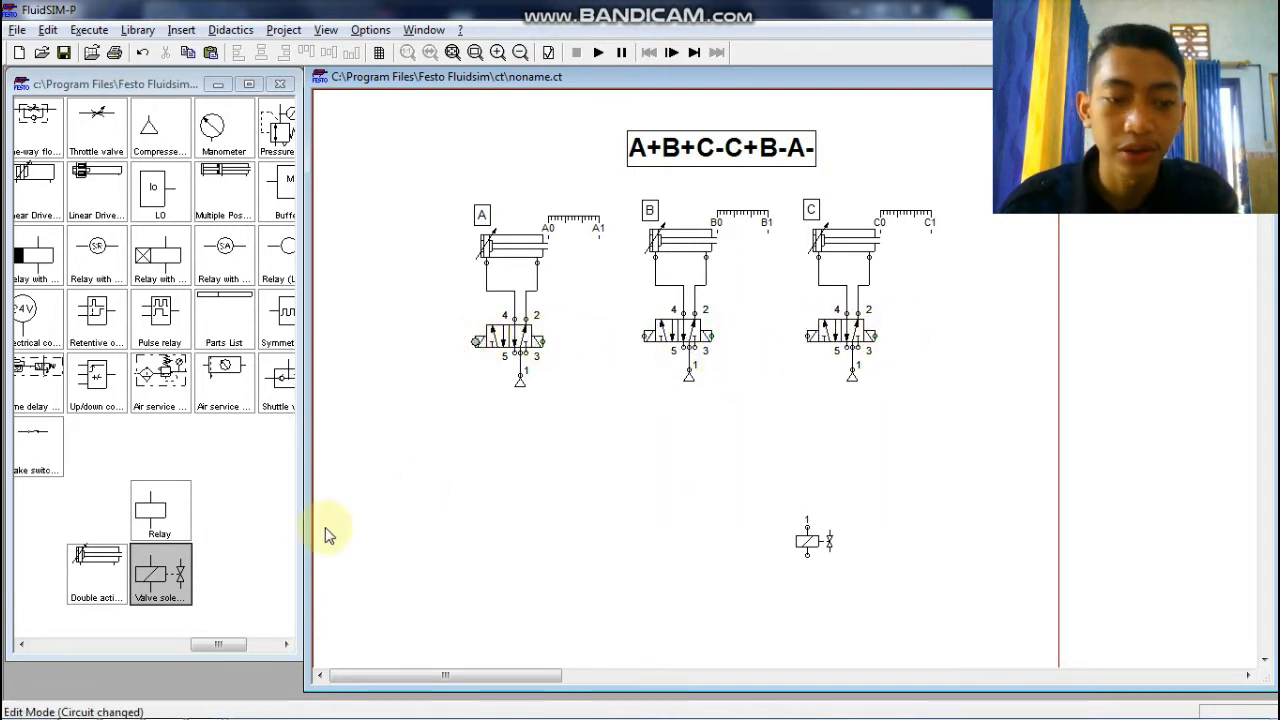
left_click_drag(160, 574, 877, 548)
left_click_drag(160, 574, 939, 543)
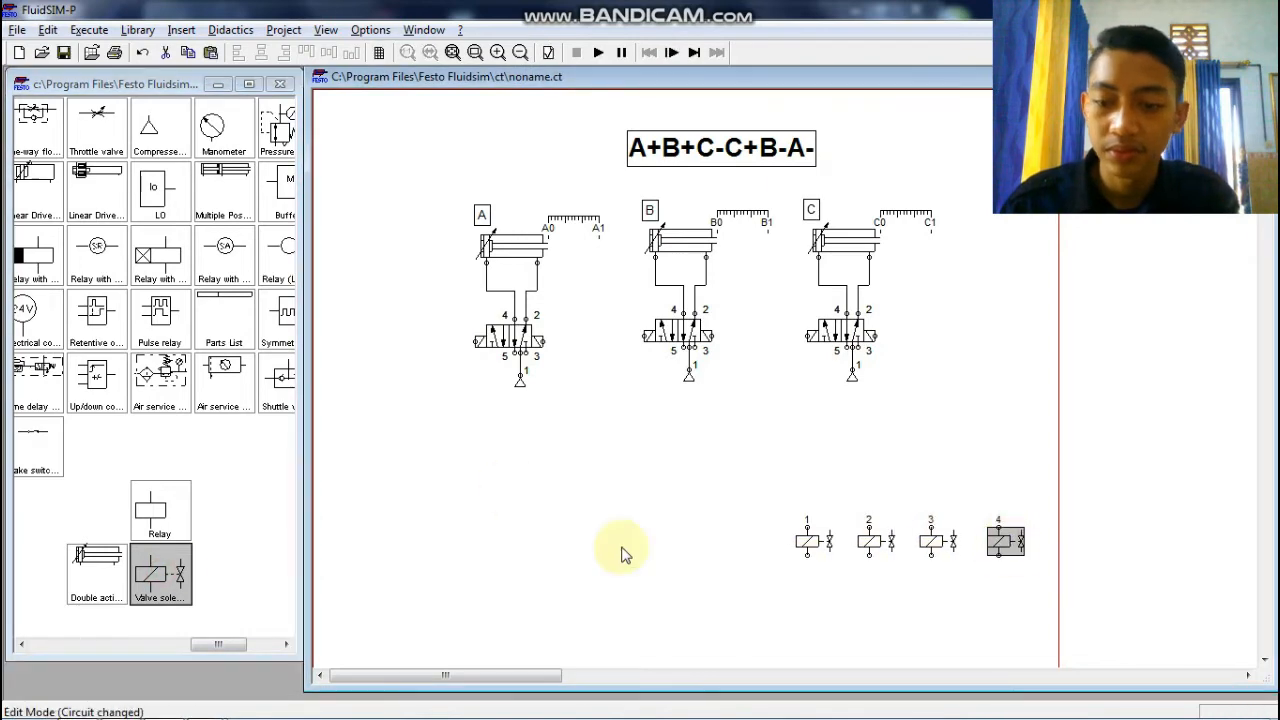
left_click_drag(160, 574, 1133, 541)
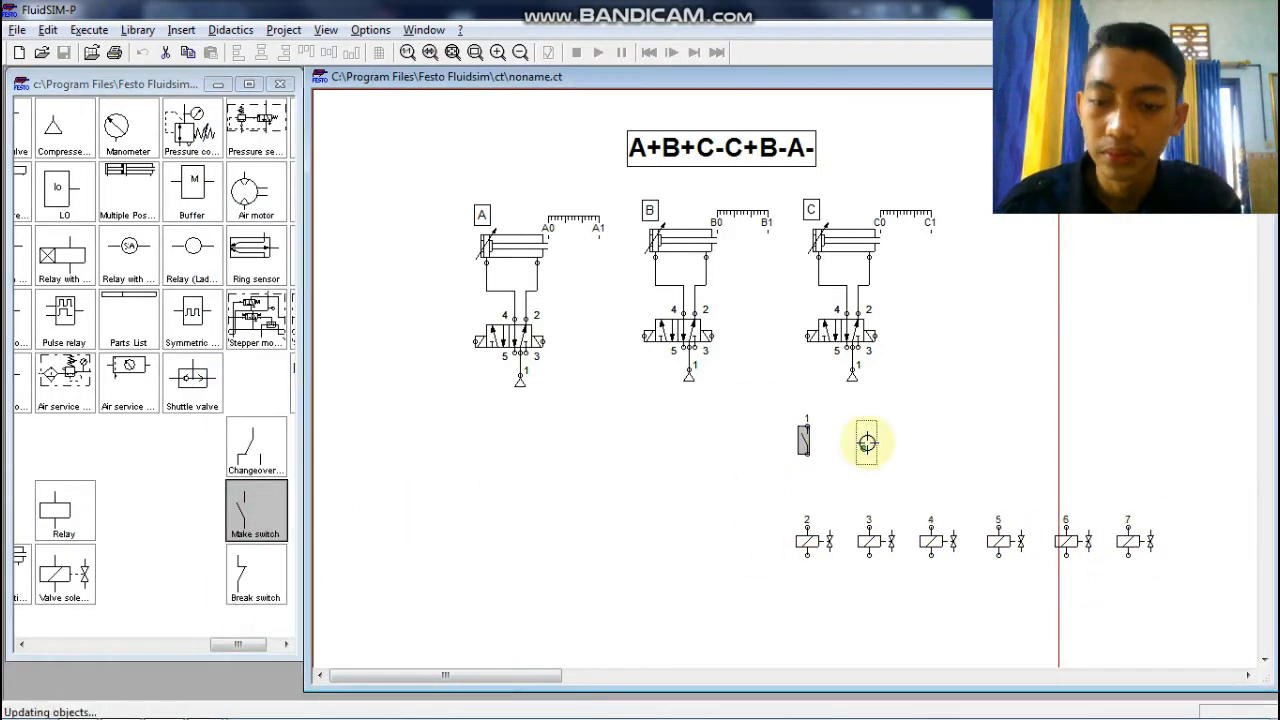
- Place six make switches in a row above the valve solenoids and six relays in a row below cylinders A and B
left_click_drag(164, 510, 390, 547)
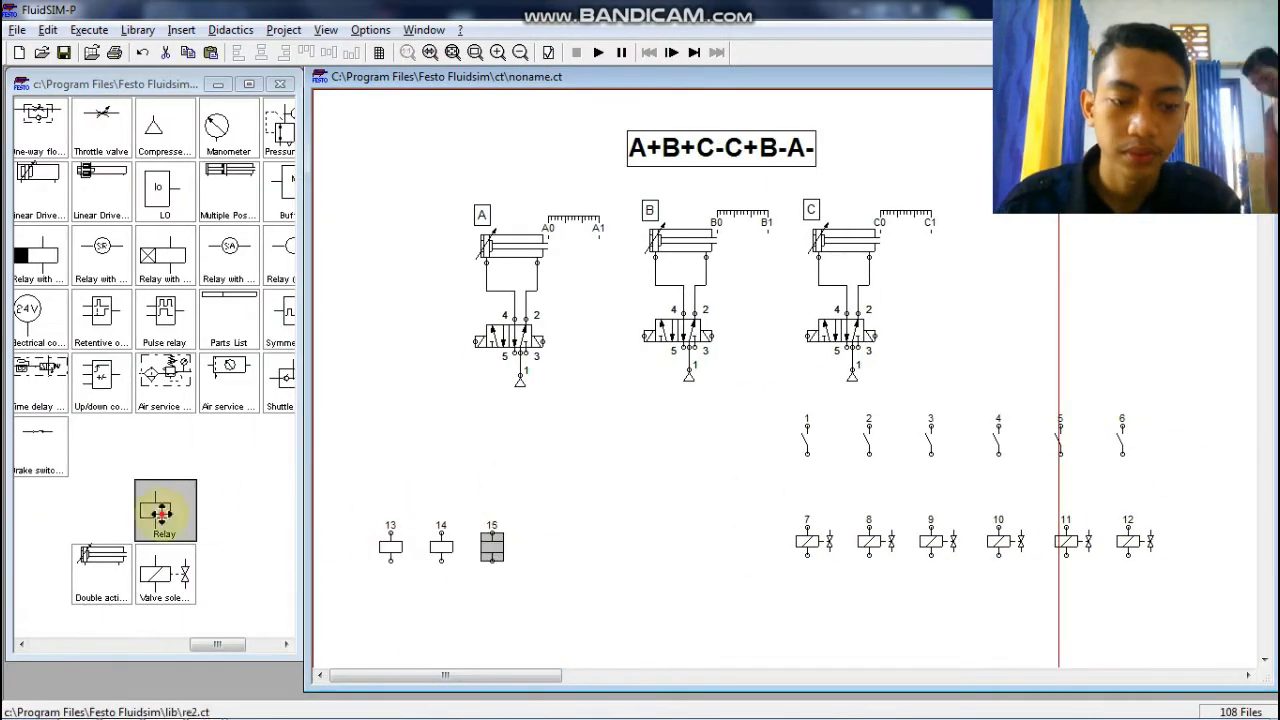
left_click_drag(166, 509, 587, 545)
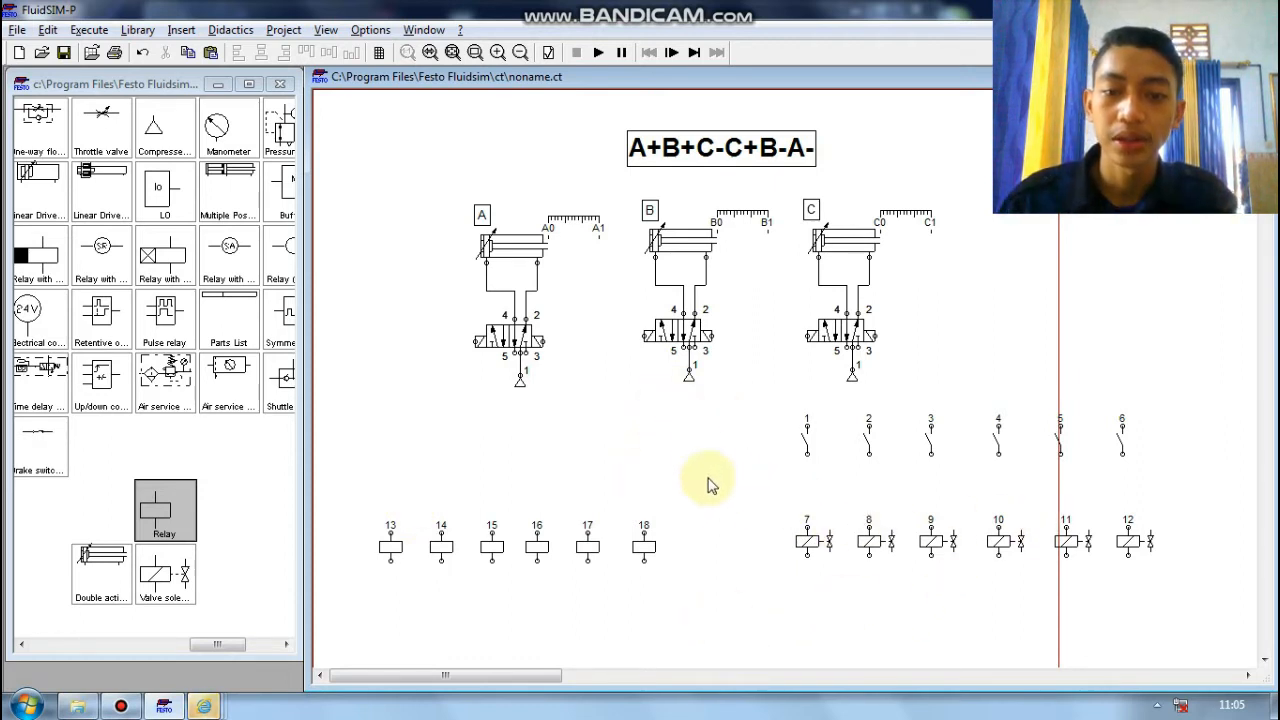
- Label the left and right solenoid connections of cylinder A's valve X1 and X2
double_click(479, 344)
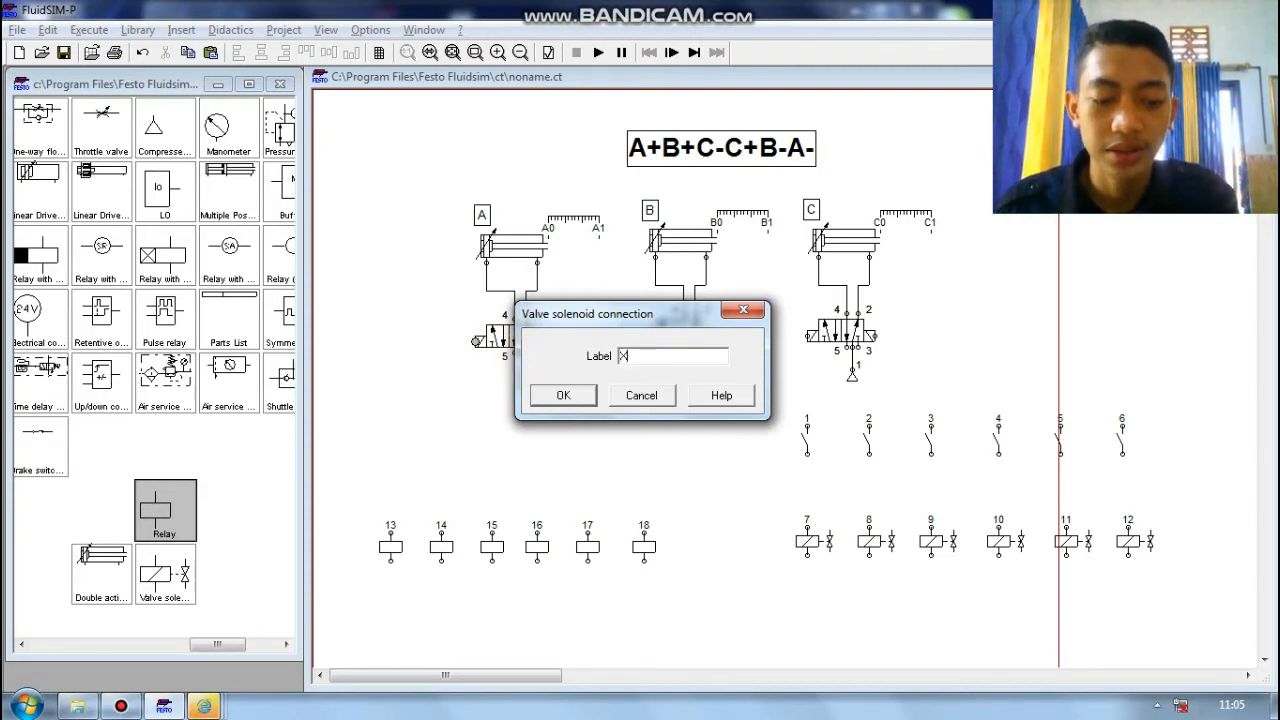
left_click(547, 400)
double_click(566, 364)
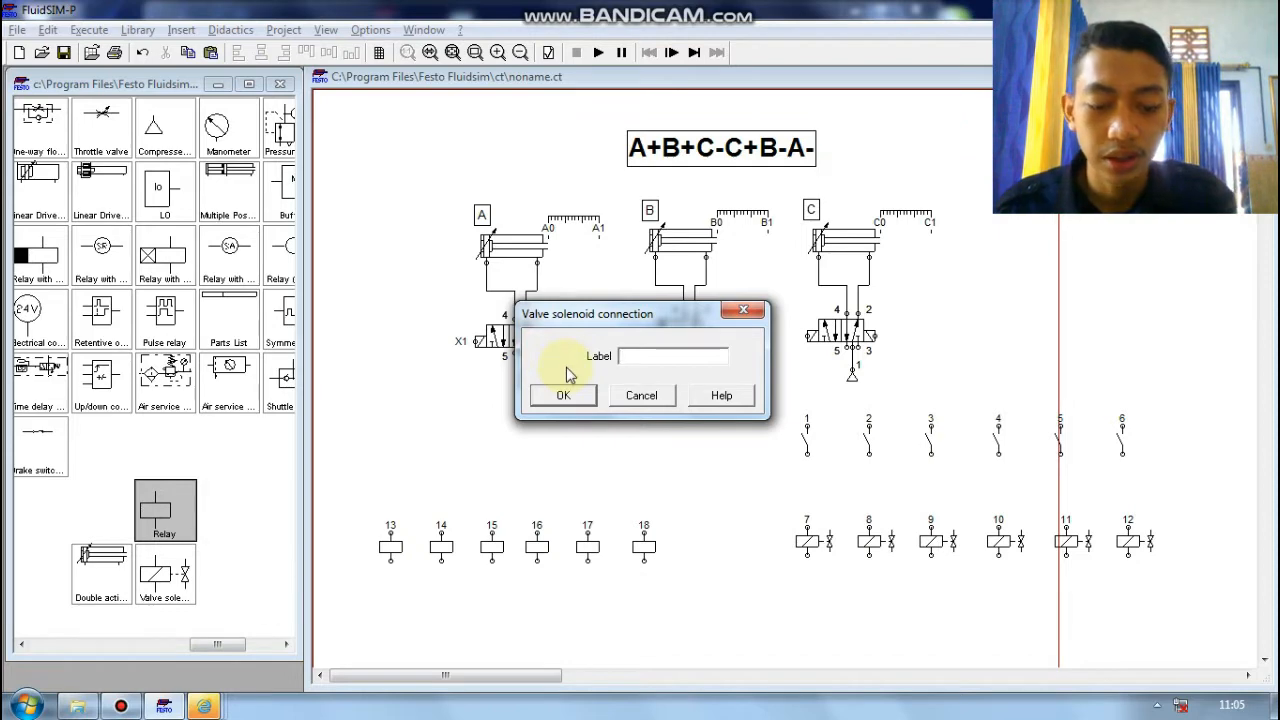
type("X2")
left_click(563, 395)
- Label the solenoid connections Y1 and Y2 on cylinder B's valve, and Z1 and Z2 on cylinder C's valve
double_click(645, 336)
type("Y")
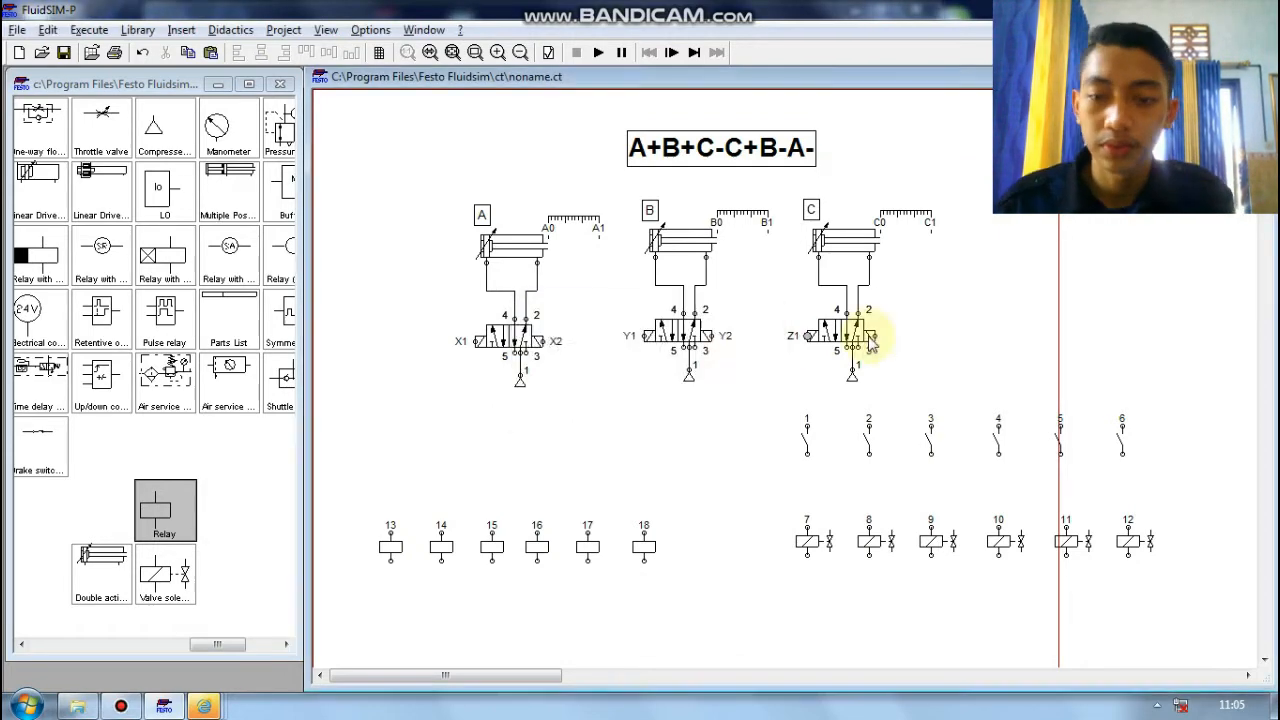
double_click(872, 336)
type("Z2")
left_click(563, 395)
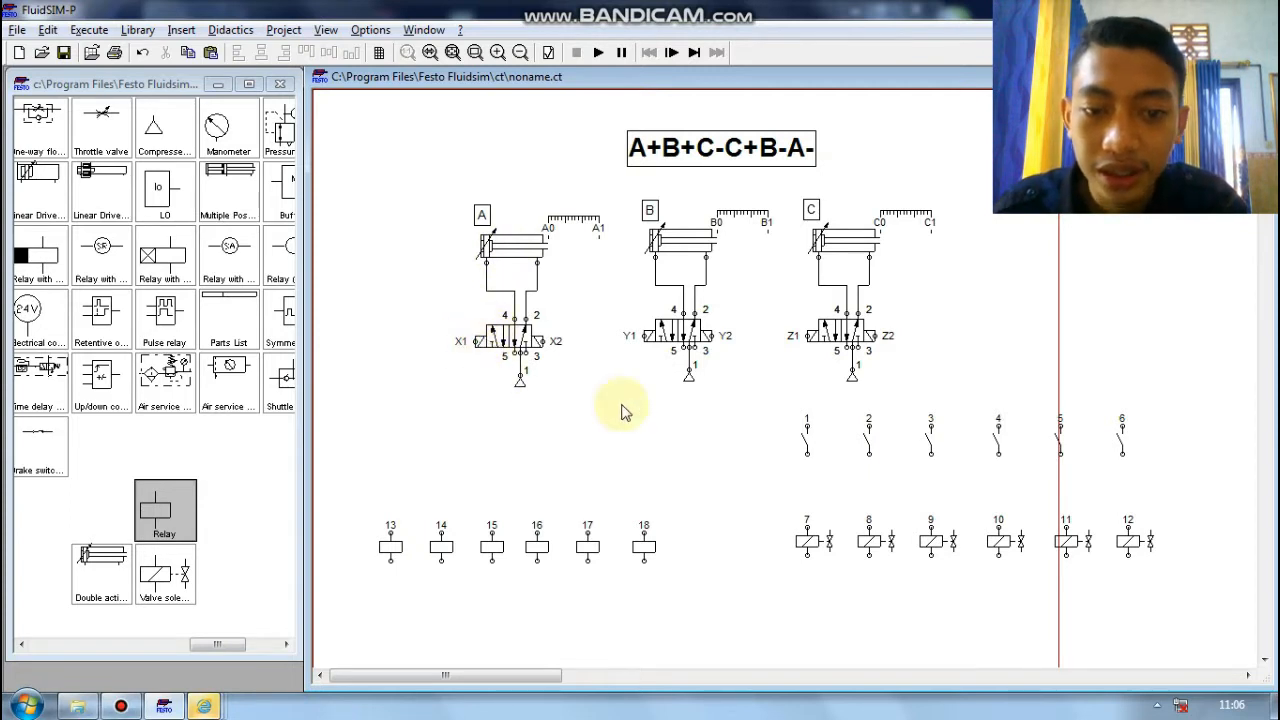
- Label the first two valve solenoids in the row X1 and Y1
double_click(811, 545)
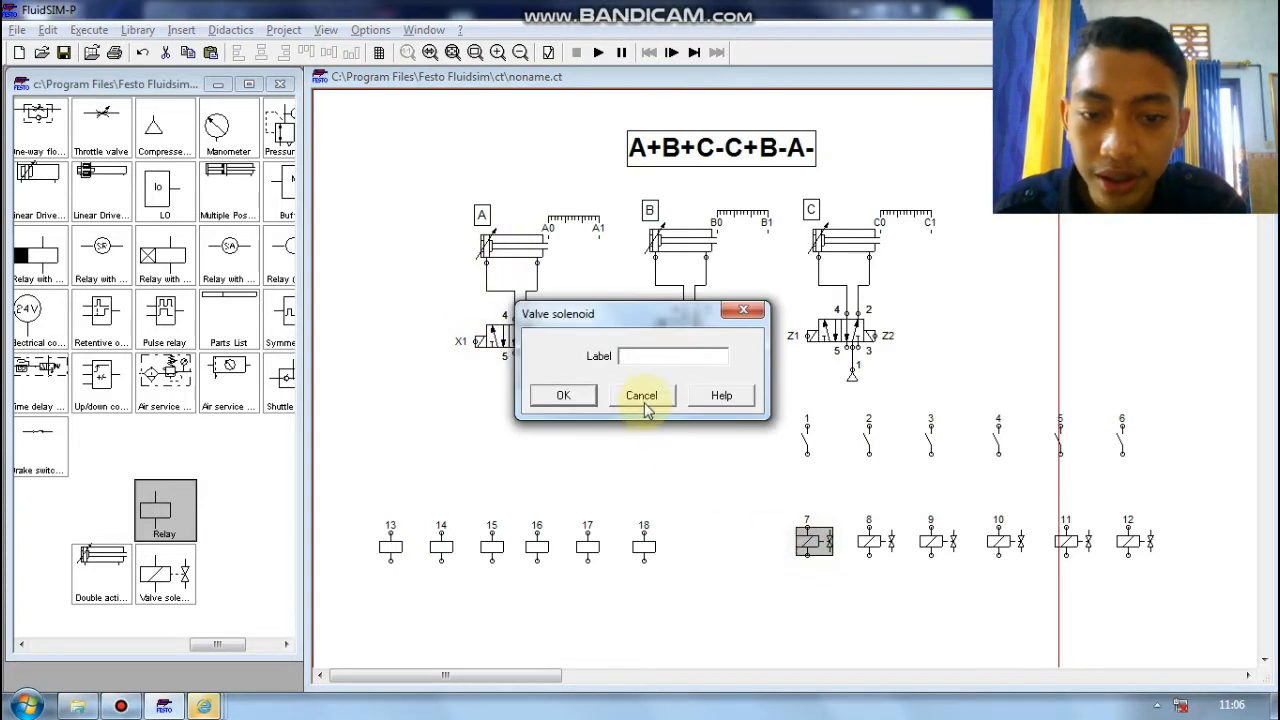
type("X1")
key("Return")
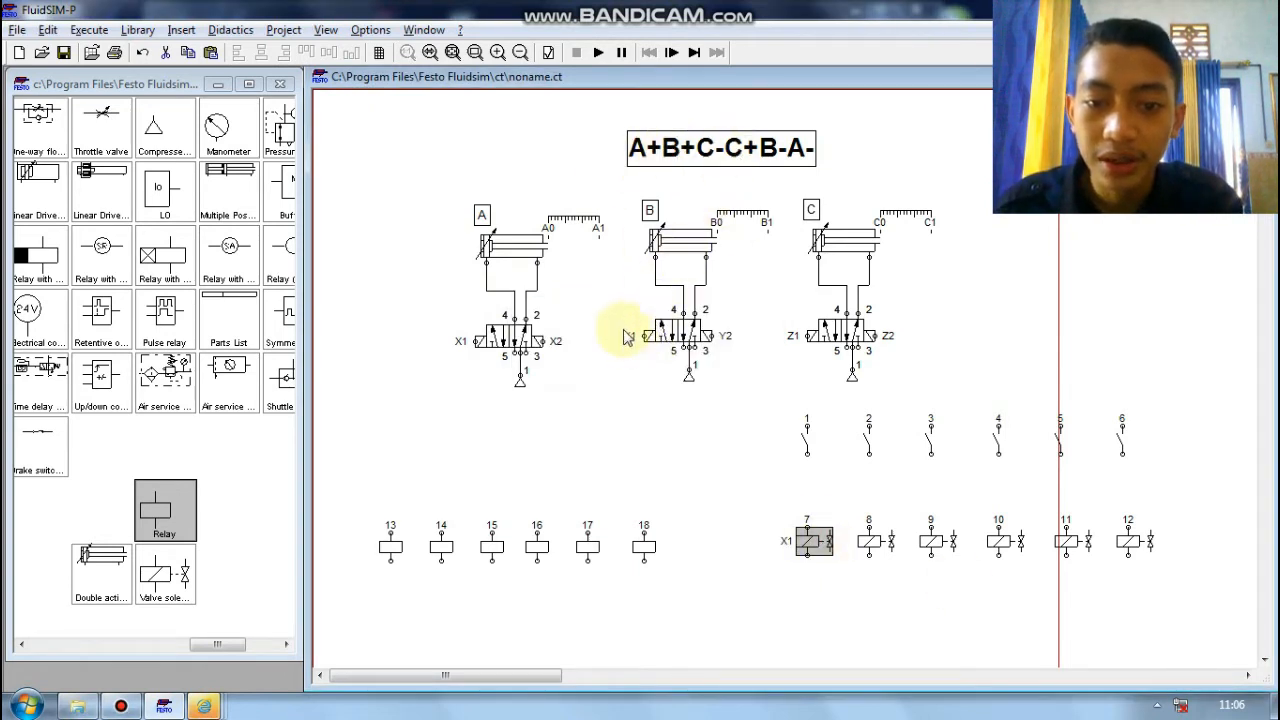
double_click(875, 541)
type("Y1")
key("Return")
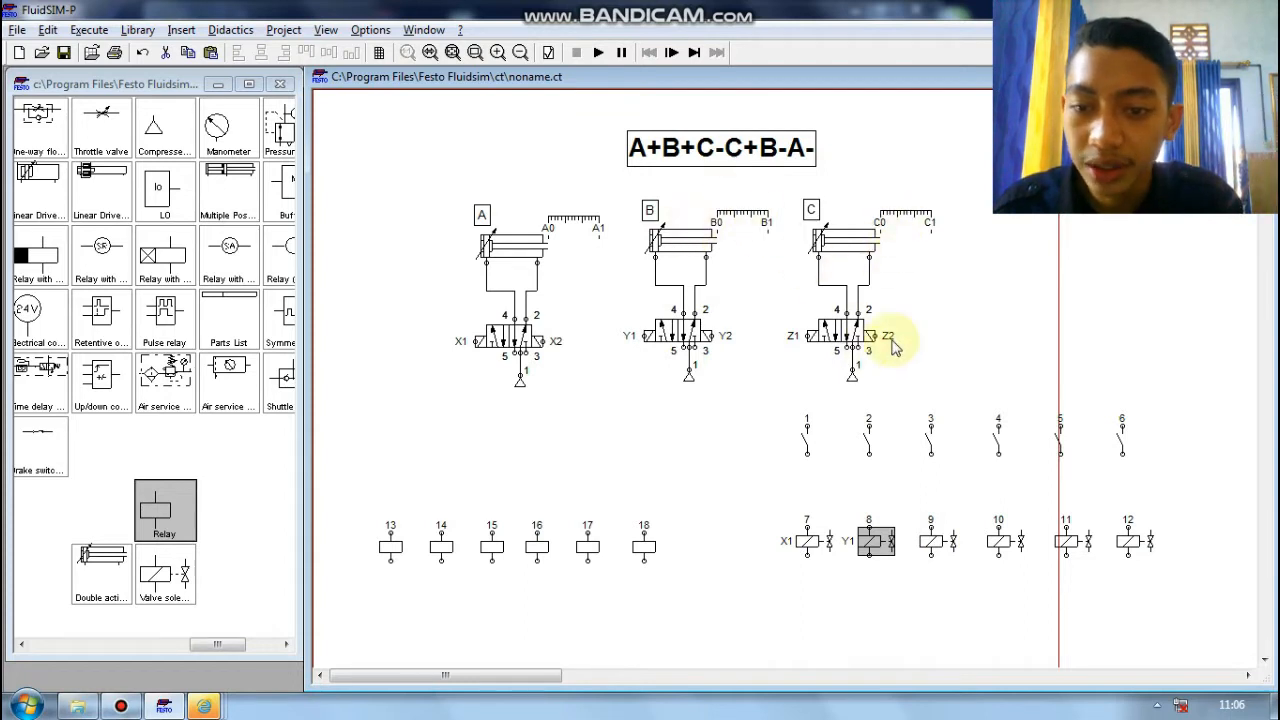
- Label the third valve solenoid in the row Z2 and the fourth Z1
double_click(930, 540)
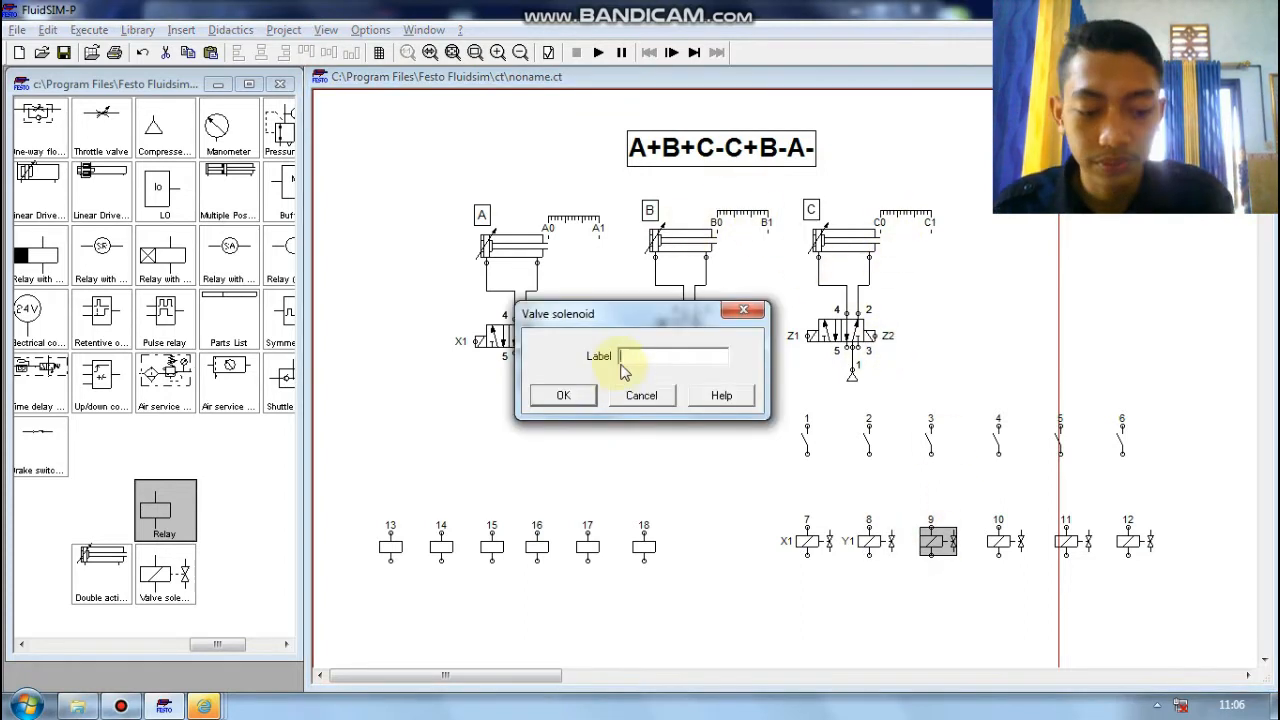
left_click(564, 396)
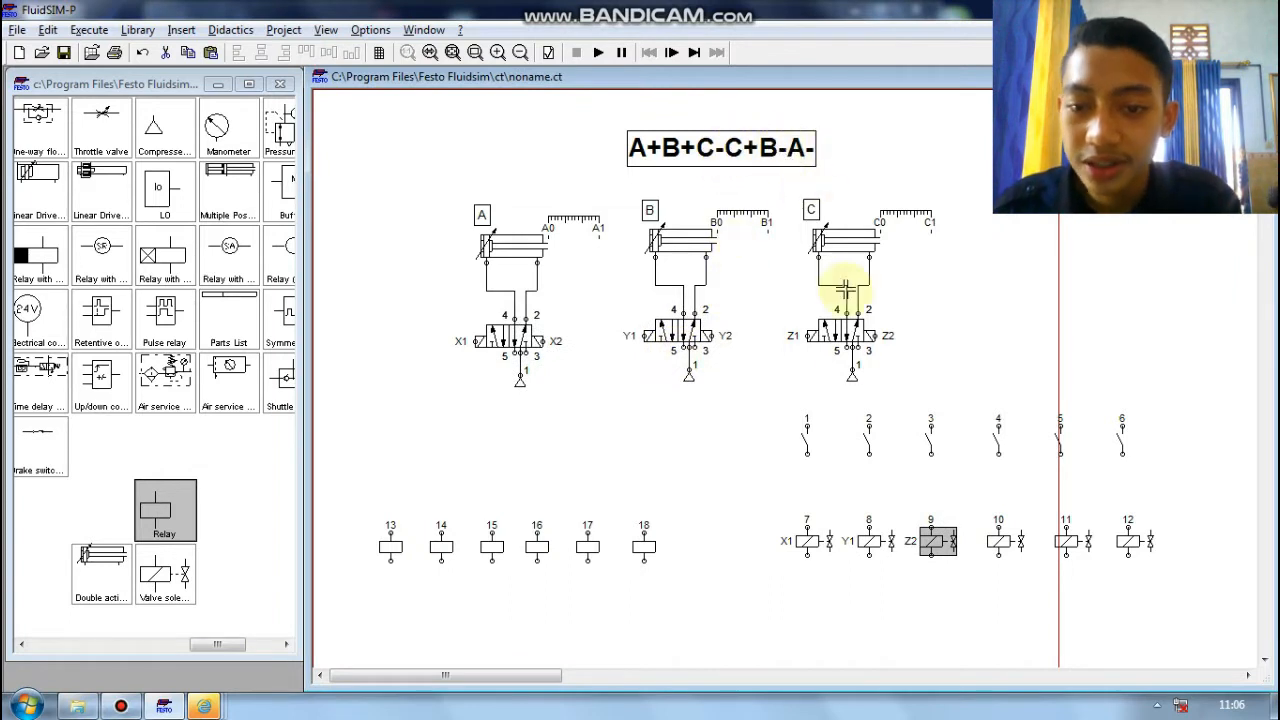
left_click(1000, 543)
double_click(1000, 543)
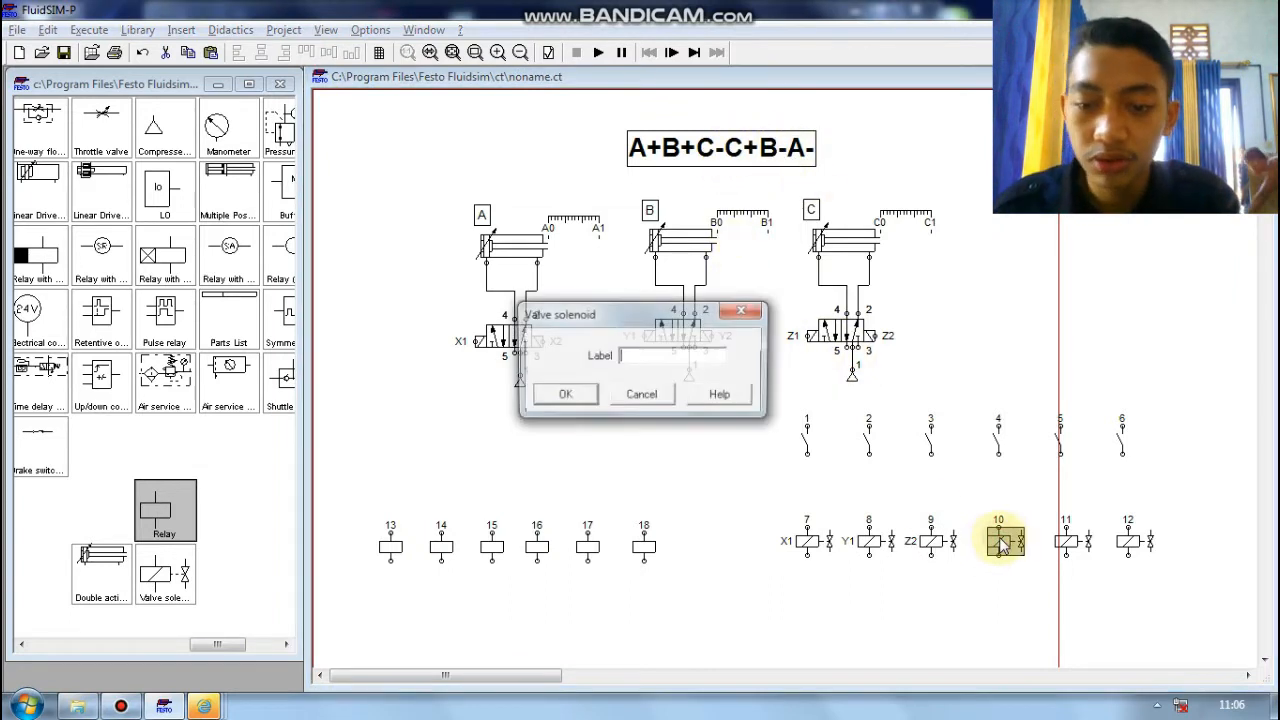
type("Z1")
left_click(564, 394)
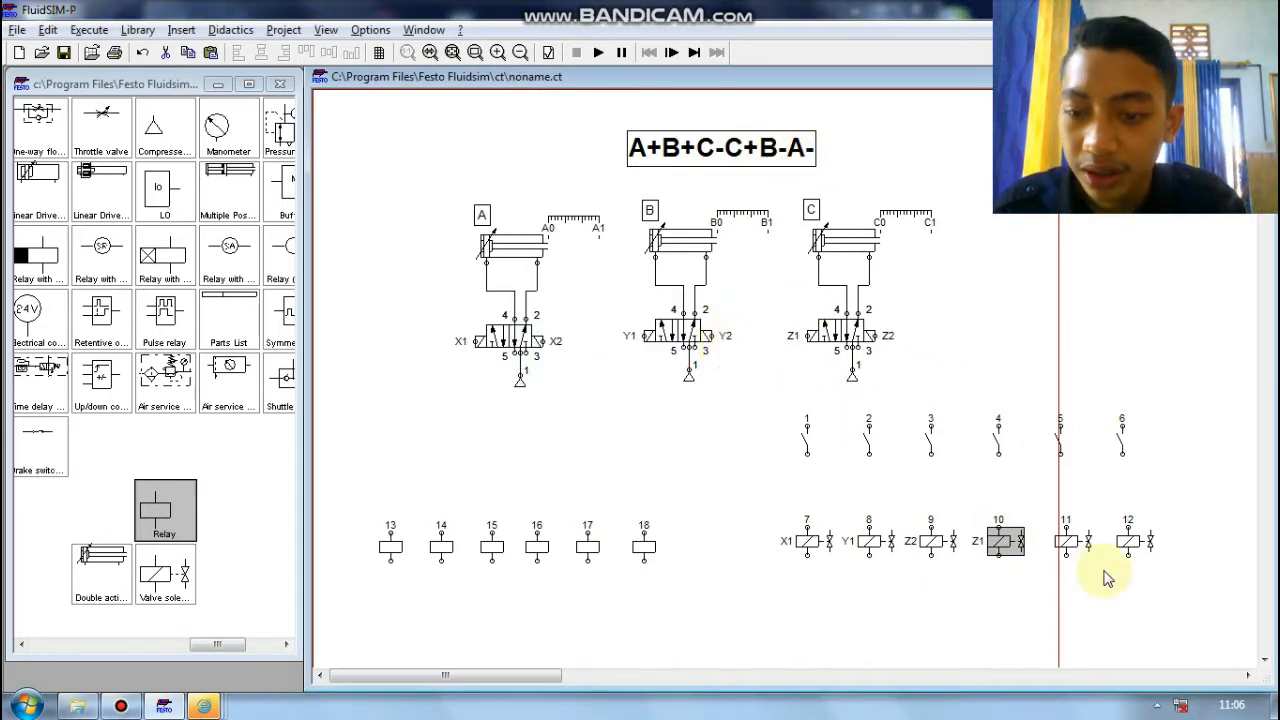
- Label the fifth valve solenoid in the row Y2 and the sixth X2
double_click(1072, 541)
type("Y2")
left_click(564, 395)
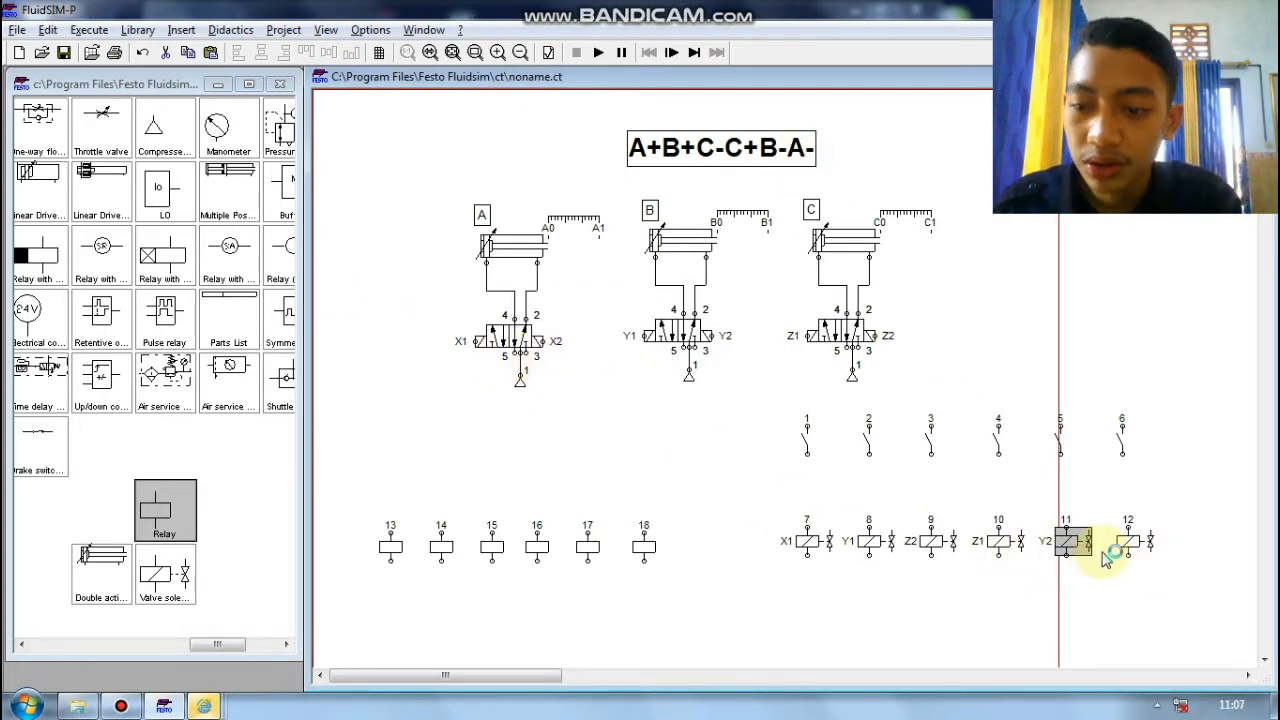
double_click(1130, 541)
left_click(564, 396)
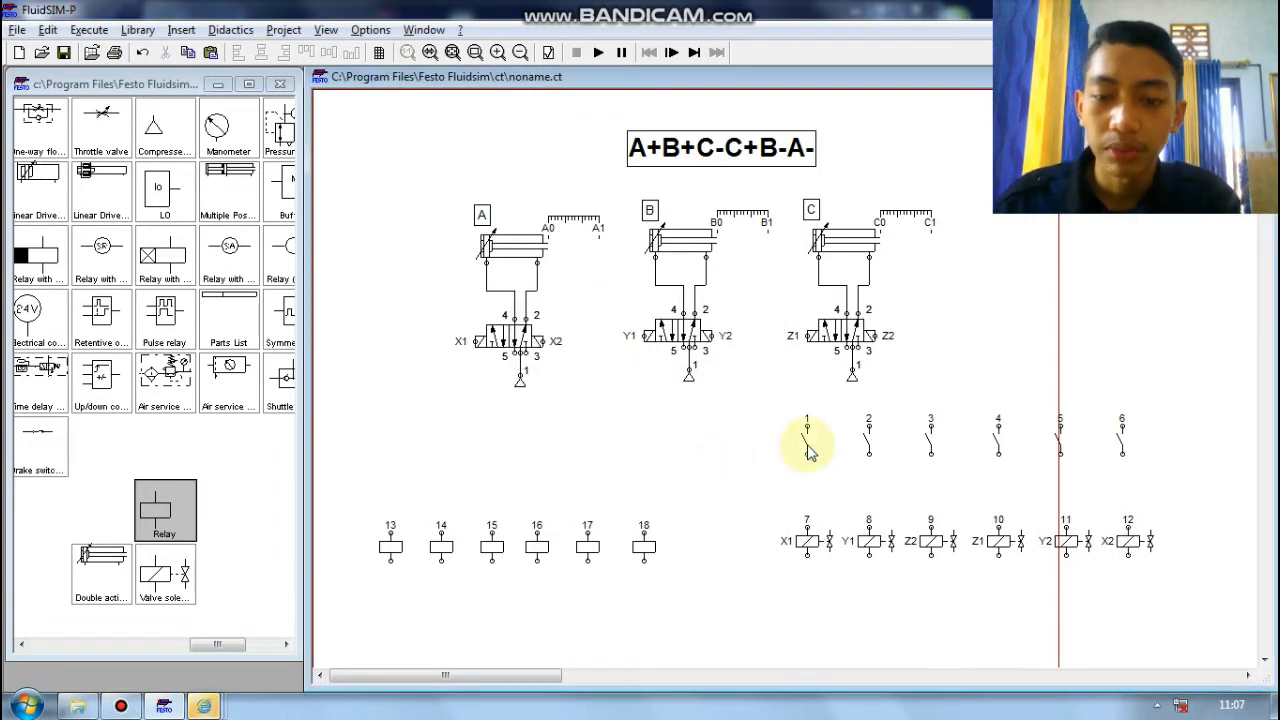
- Label the six relays K1 to K6 in order and give the six make switches the matching labels K1 to K6
left_click(391, 550)
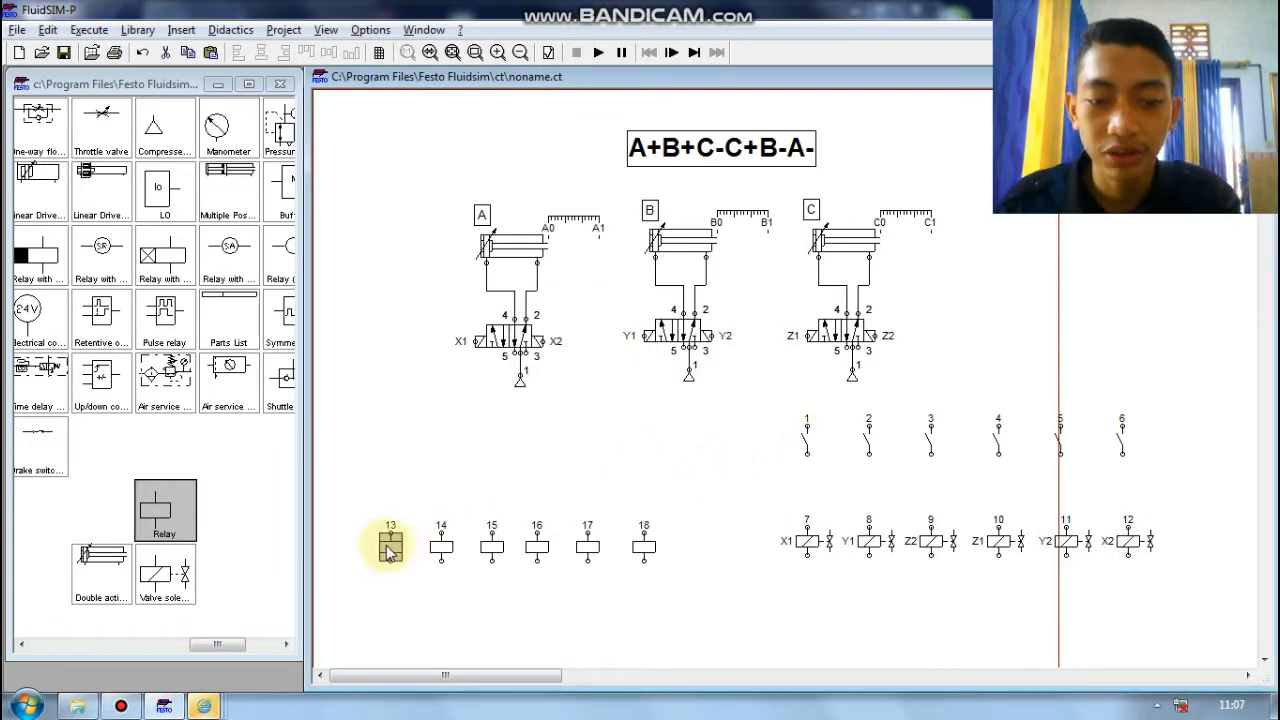
double_click(391, 550)
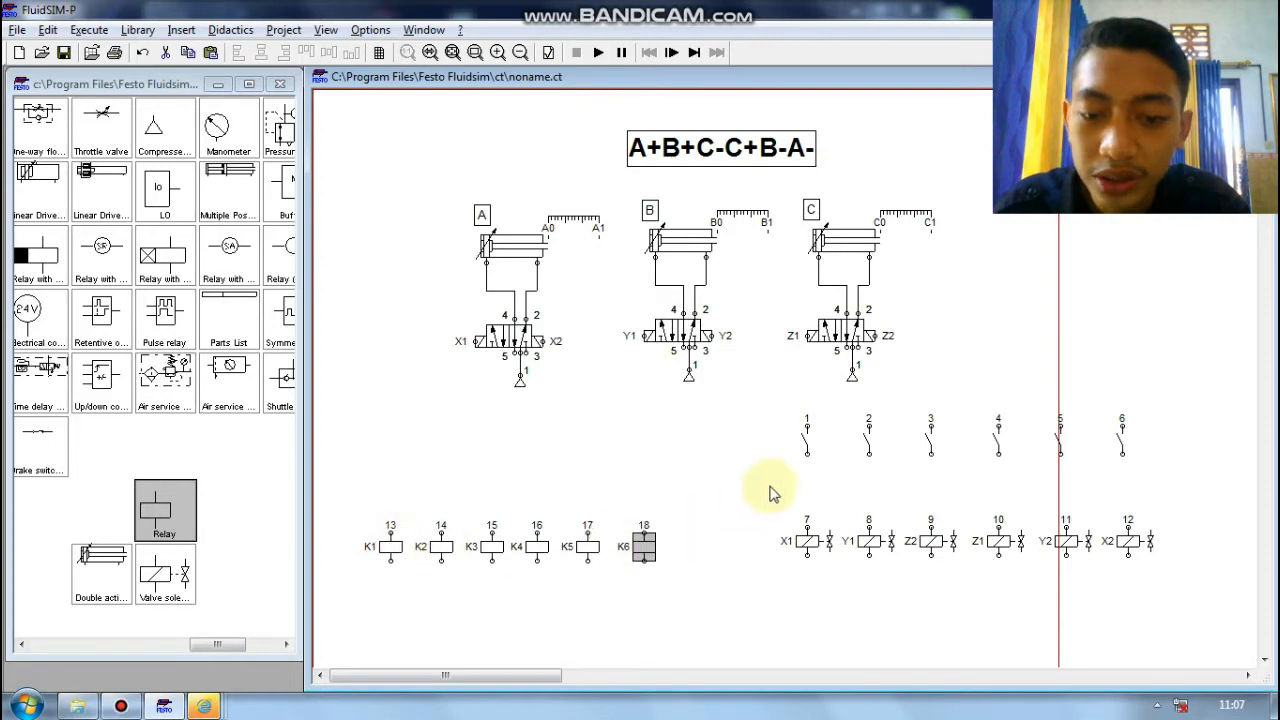
double_click(808, 438)
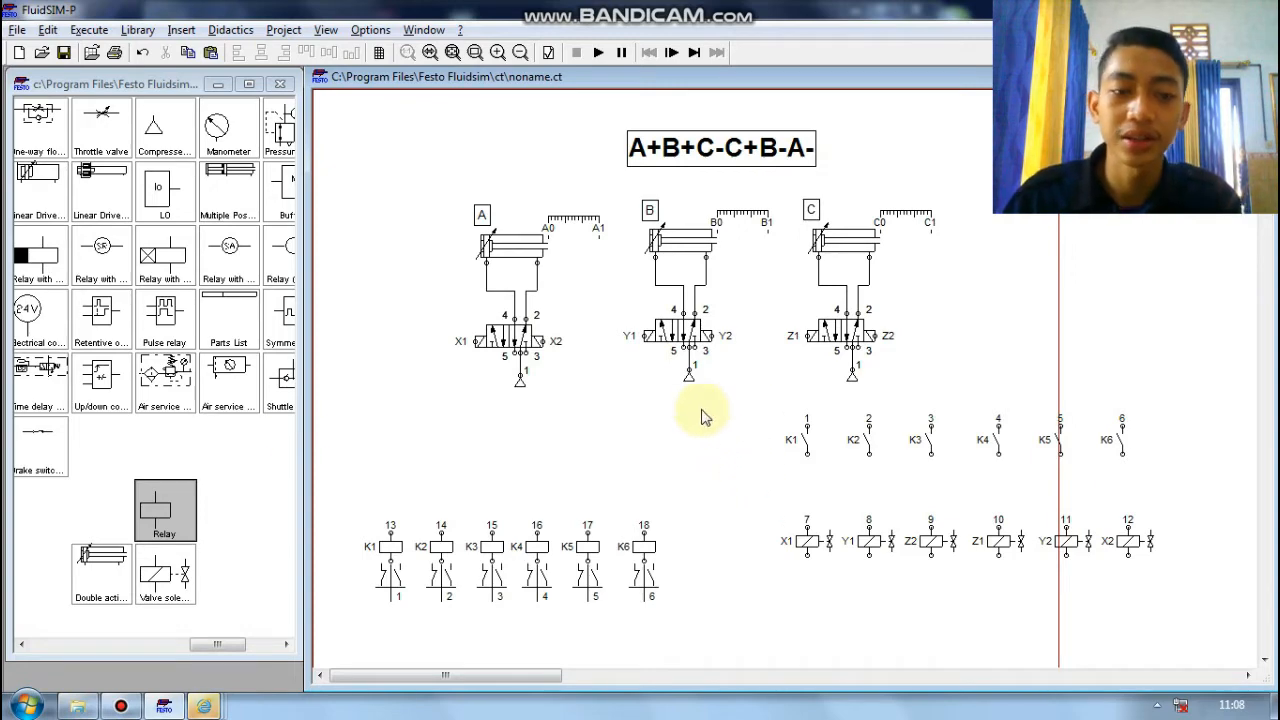
- Place a +24 V source at the left edge below the cylinders and a 0 V source below the relay row
left_click_drag(215, 644, 170, 644)
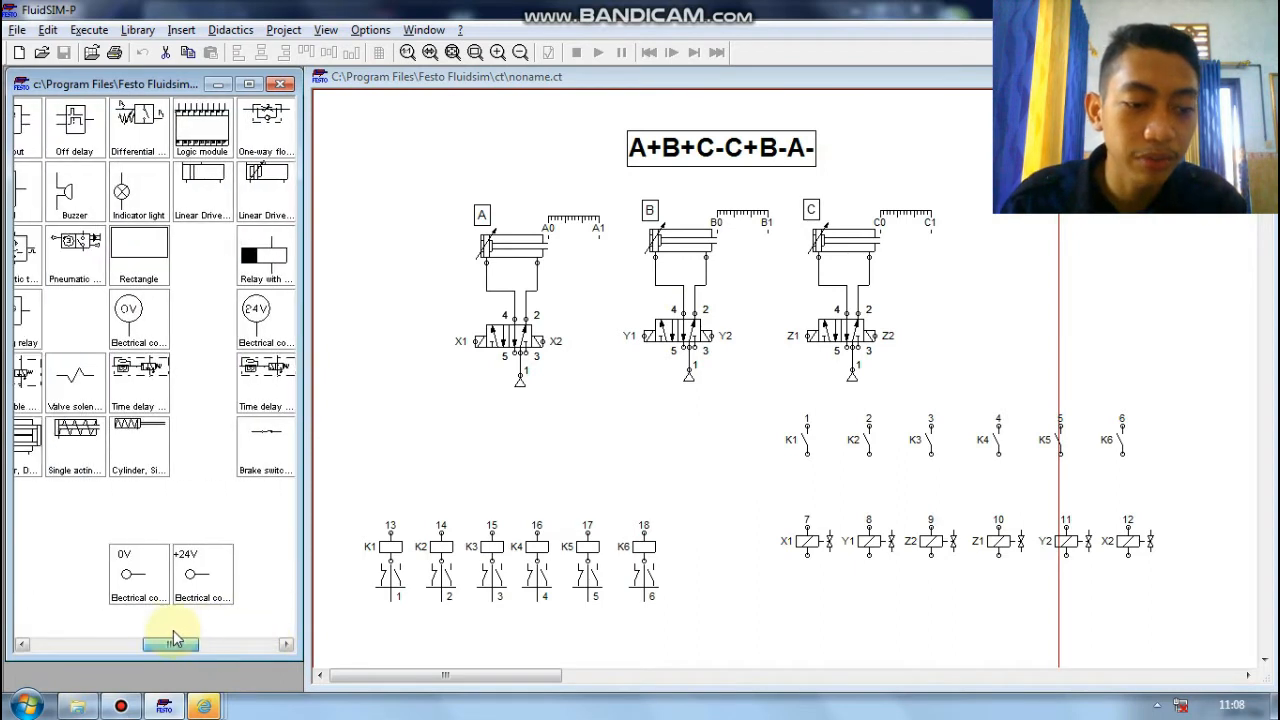
left_click_drag(195, 570, 336, 400)
left_click_drag(130, 574, 331, 619)
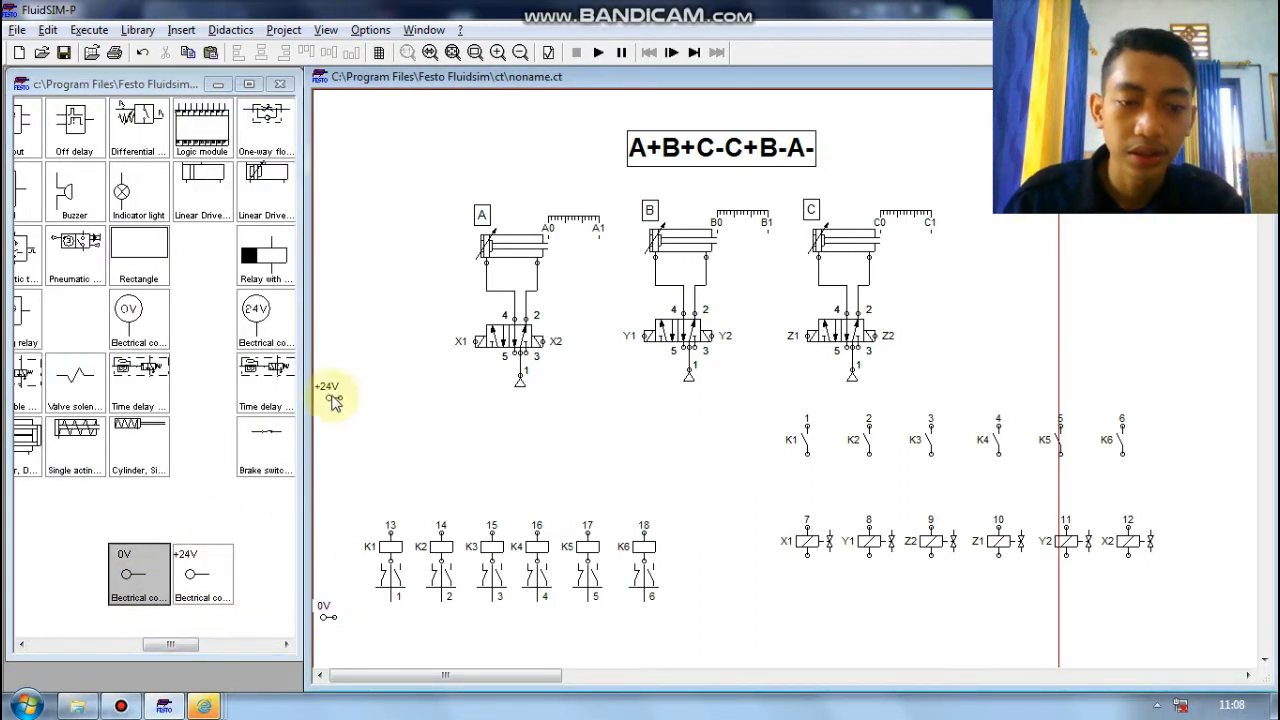
- Wire the switch and solenoid branches between the +24 V and 0 V rails, and space relays K1 to K6 farther apart along the 0 V rail
left_click_drag(1127, 428, 1124, 422)
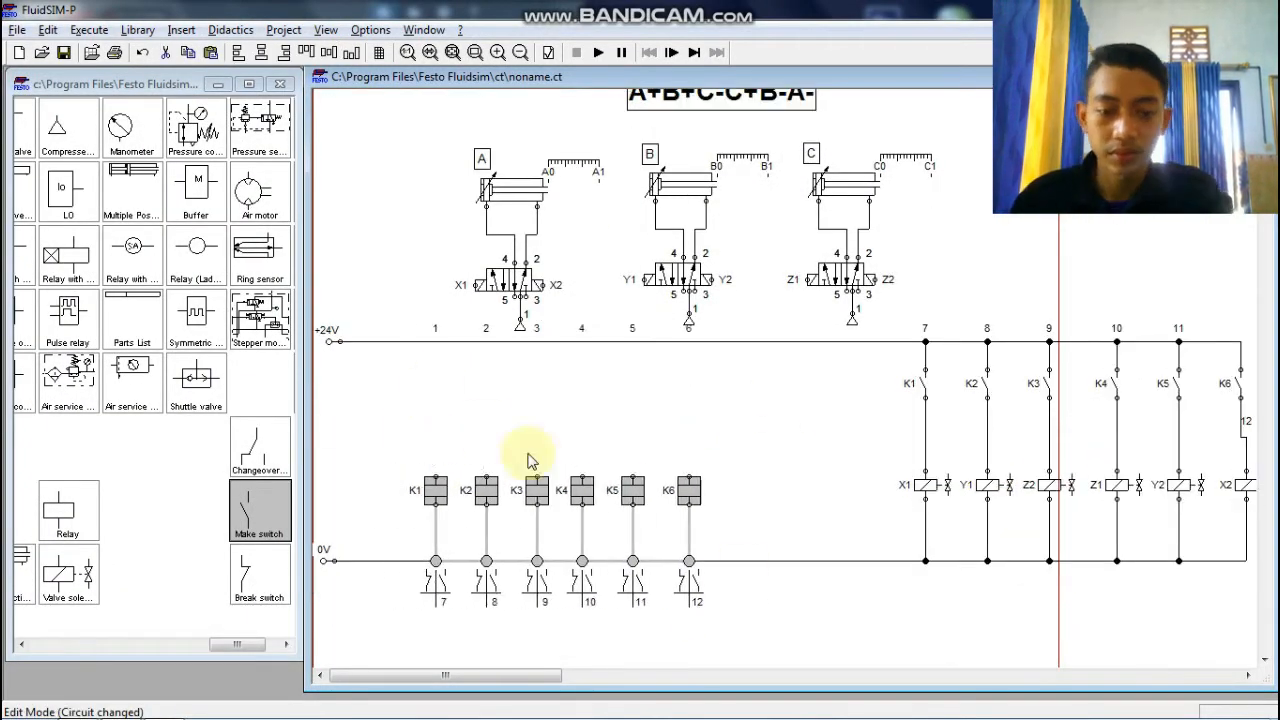
left_click_drag(648, 600, 840, 610)
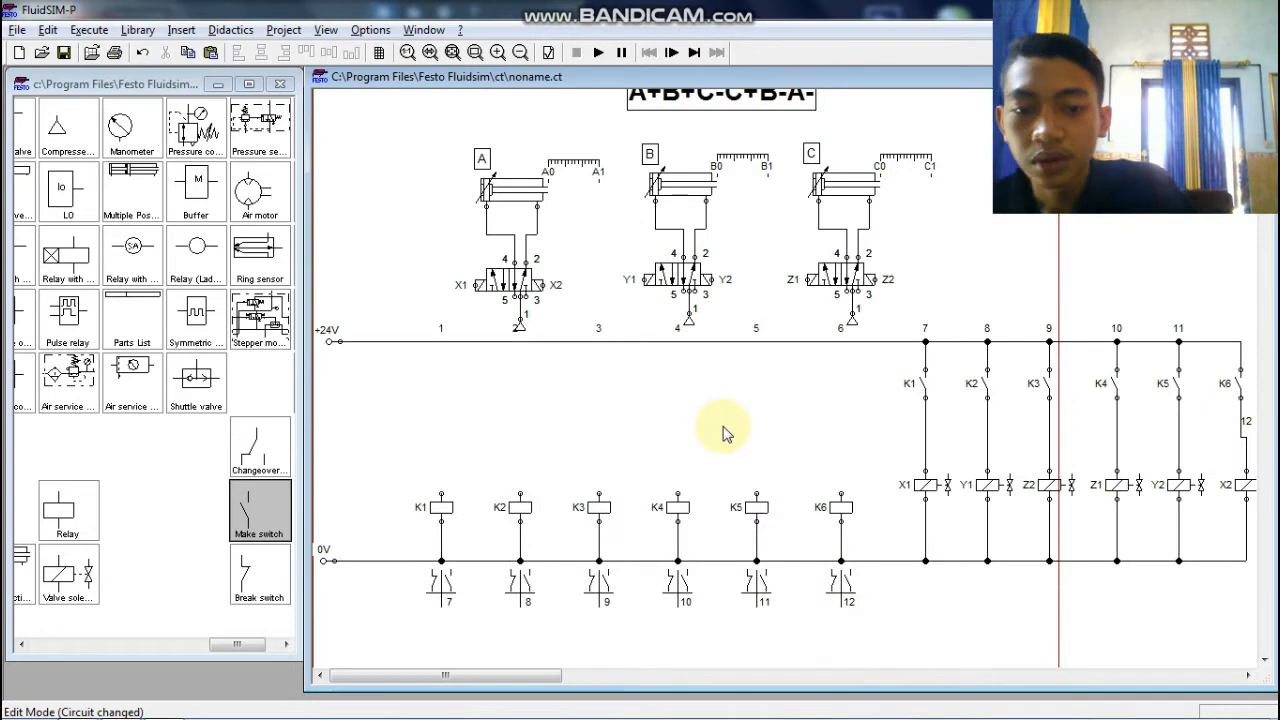
scroll(715, 383, "up", 1)
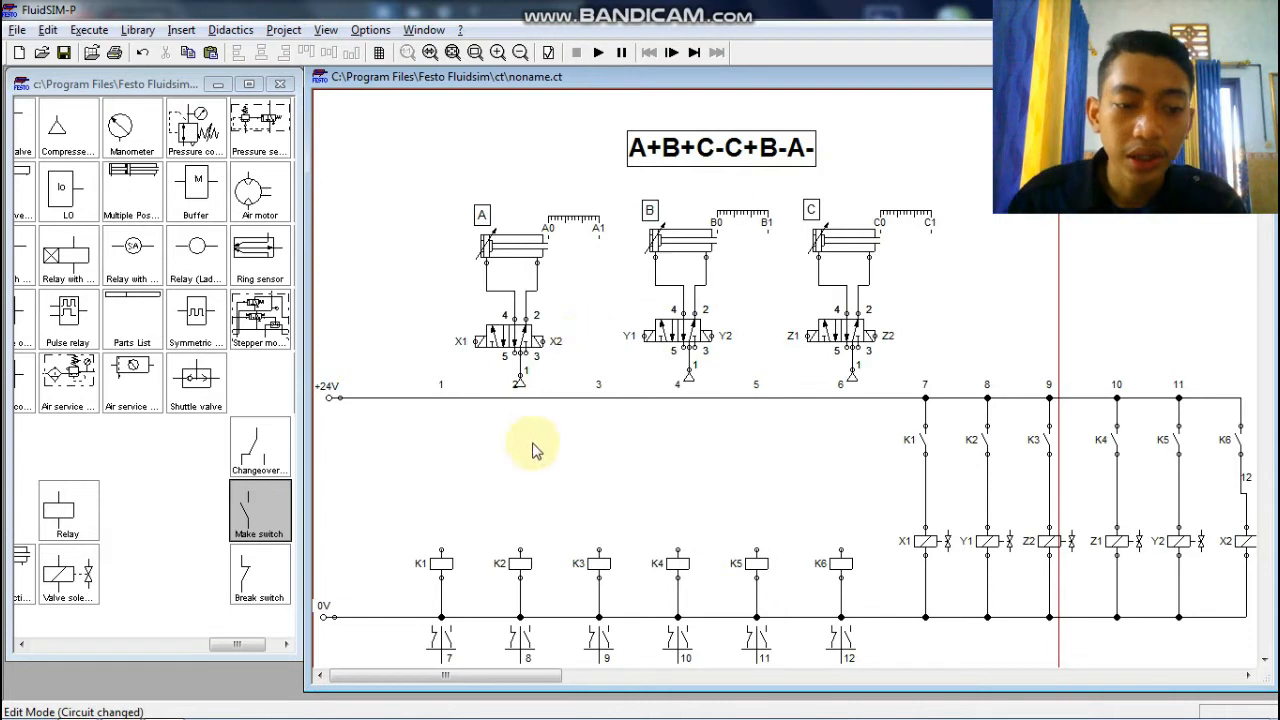
- Place a relay to the left of K1 and label it KH1
left_click_drag(57, 520, 364, 562)
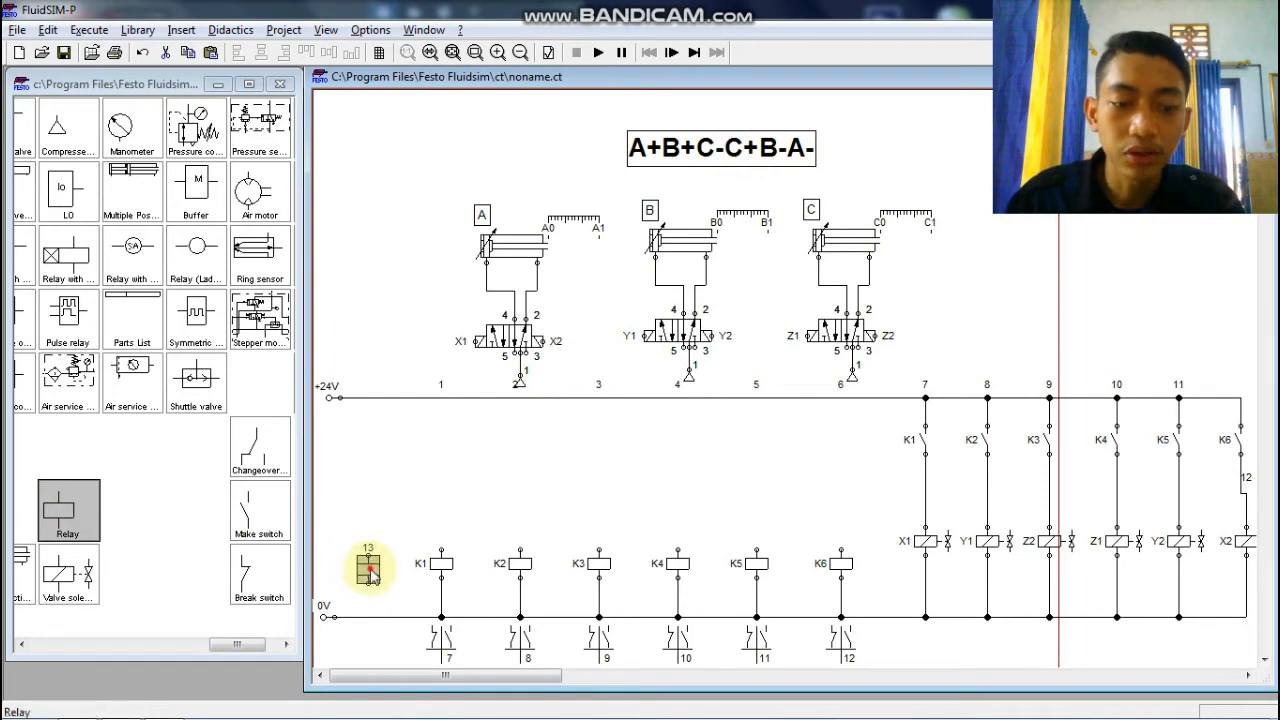
double_click(368, 567)
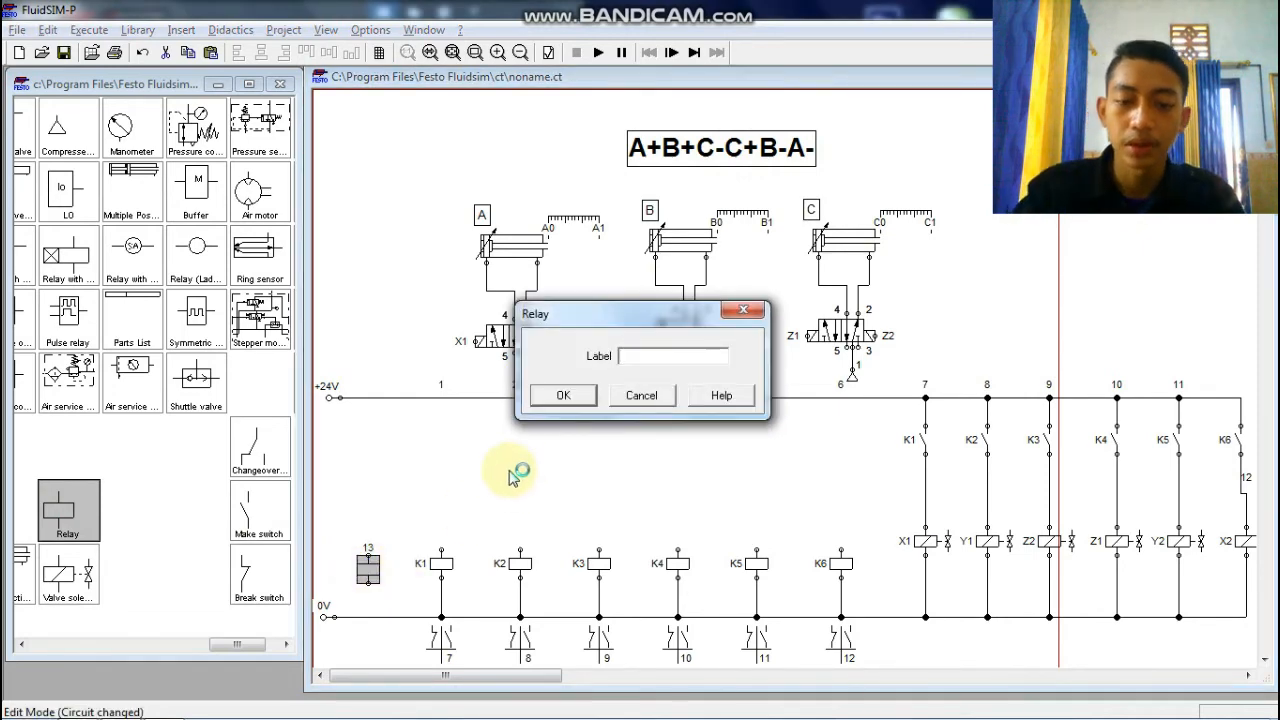
type("KH1")
key("Return")
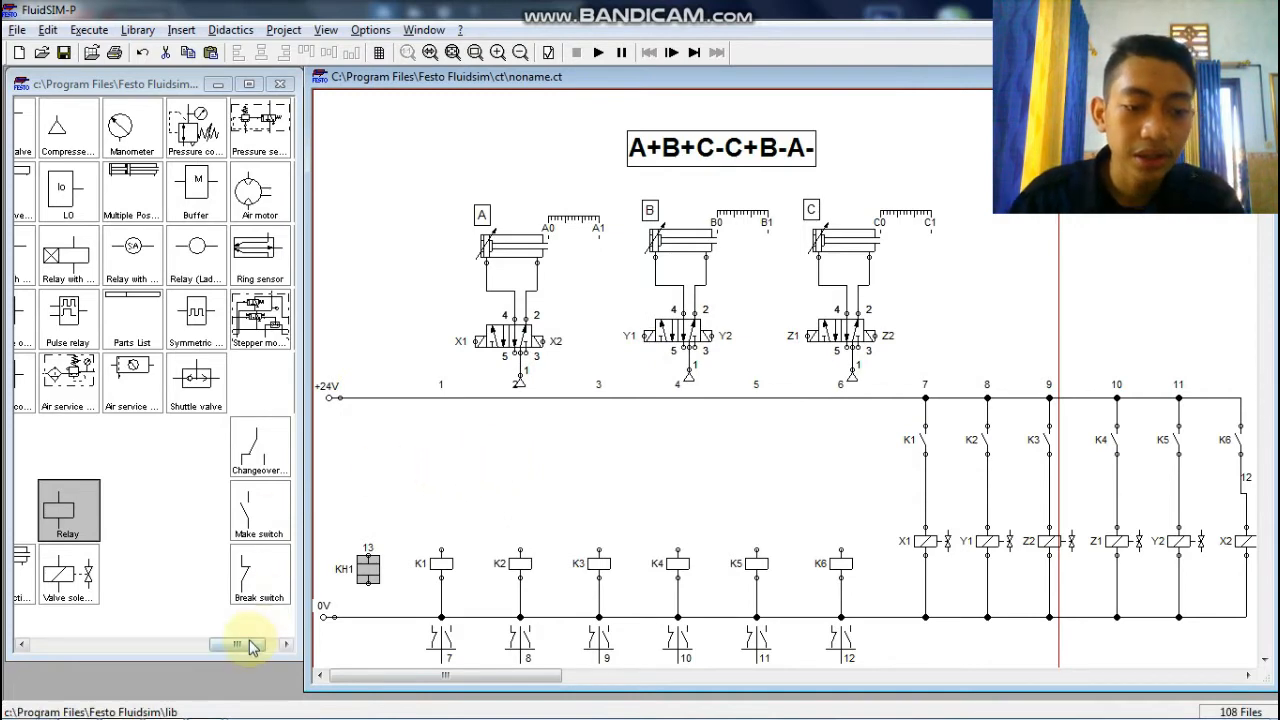
- Place a pushbutton above relay KH1 and a make switch labelled KH1 beside it
left_click_drag(253, 647, 134, 646)
left_click_drag(76, 573, 368, 429)
left_click_drag(142, 646, 270, 646)
left_click_drag(215, 510, 368, 398)
double_click(397, 431)
type("KH1")
left_click(623, 409)
- Wire the pushbutton to relay KH1 and connect the KH1 make switch in parallel with the pushbutton as a latch
left_click_drag(368, 442, 368, 555)
left_click_drag(397, 442, 369, 465)
left_click_drag(397, 414, 396, 398)
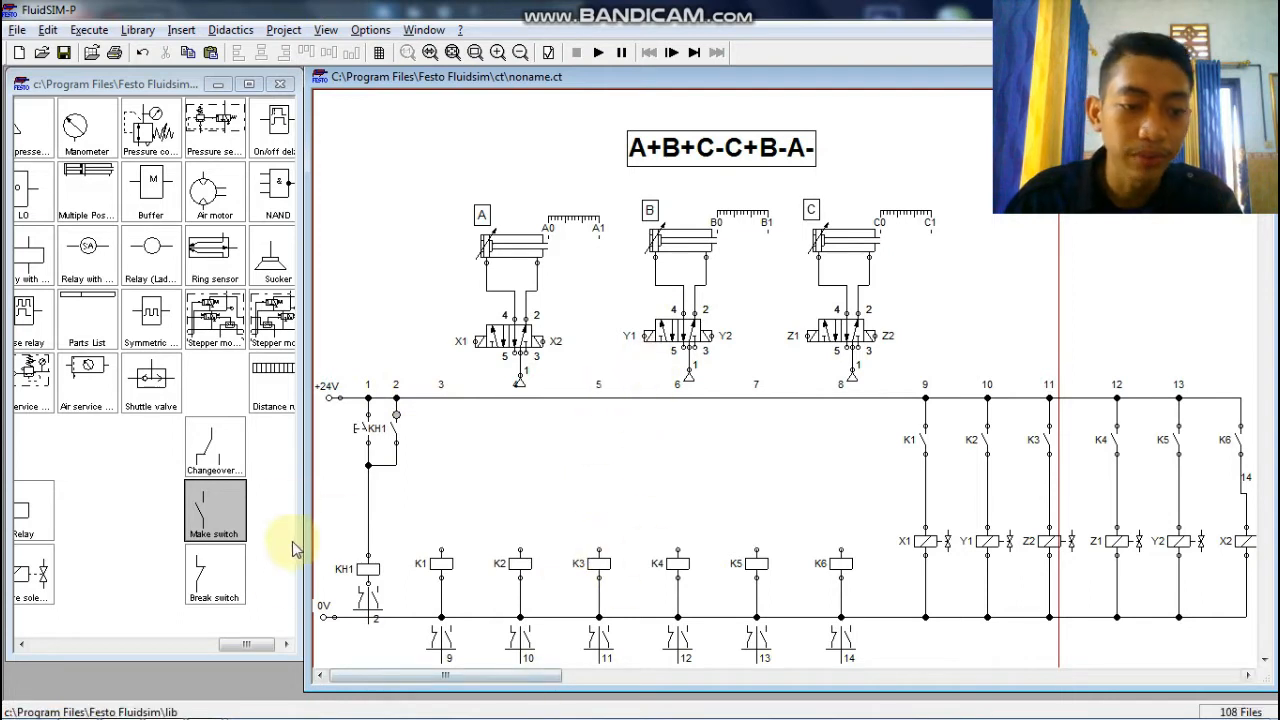
- Add a make switch labelled KH1 above relay K1, wired between the +24 V rail and the relay
left_click_drag(213, 512, 446, 430)
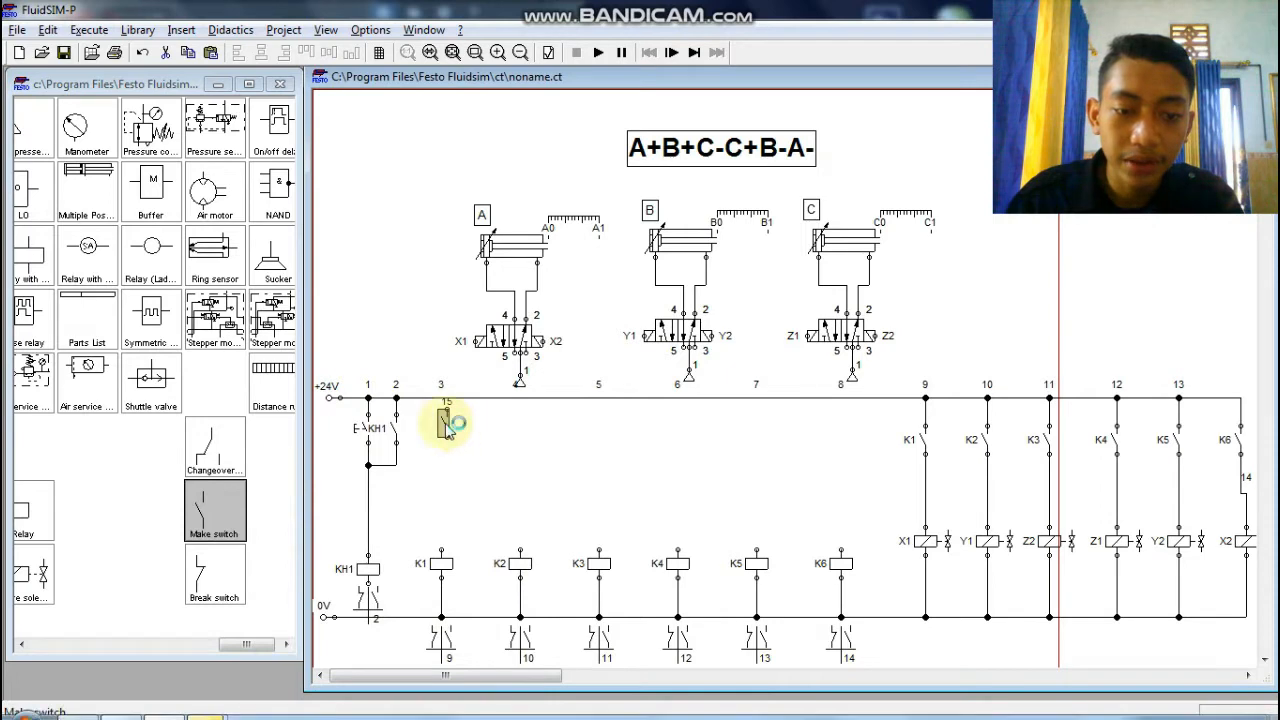
left_click_drag(441, 543, 441, 549)
left_click_drag(445, 424, 438, 434)
left_click_drag(441, 420, 442, 398)
double_click(439, 434)
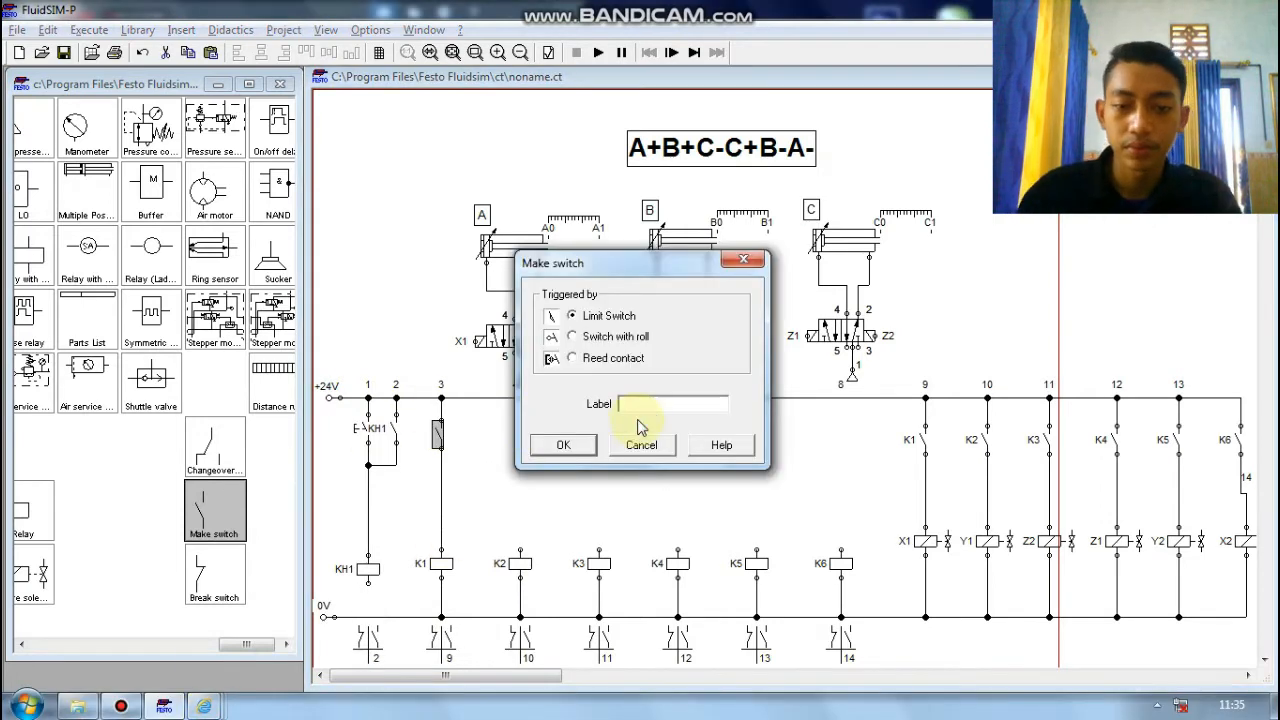
left_click(655, 404)
type("KH1")
key("Return")
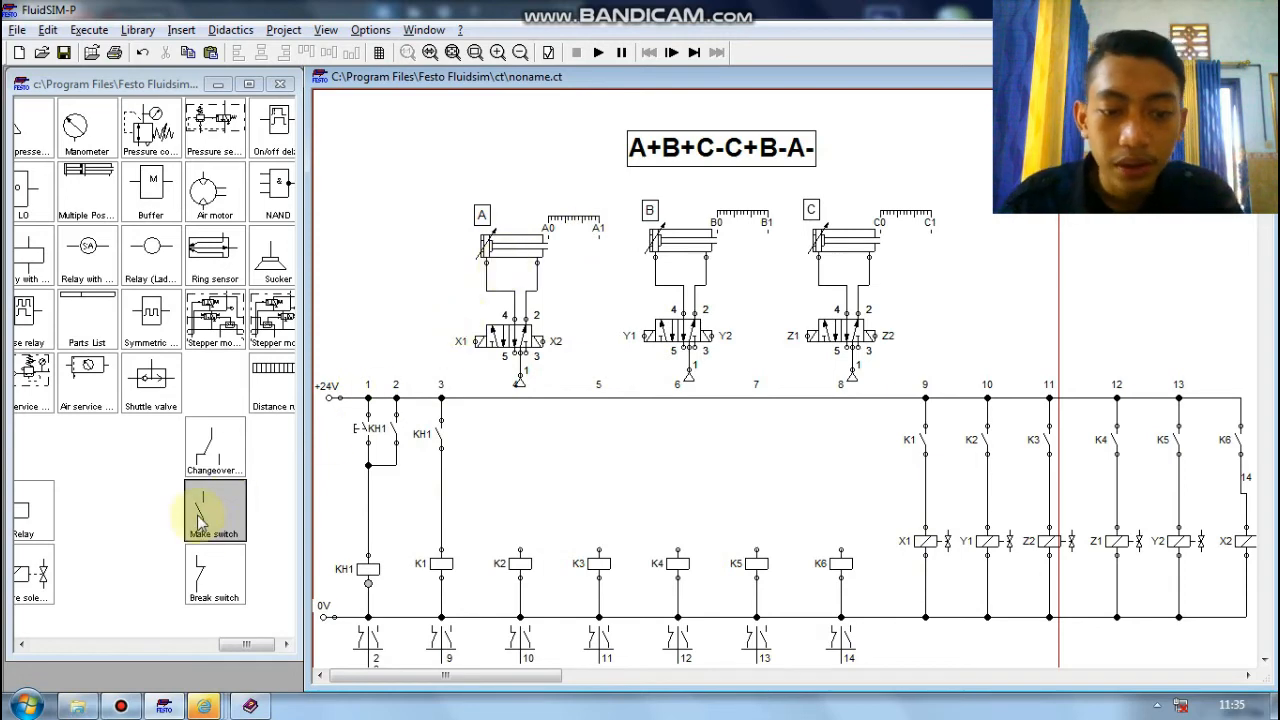
- Add make switches A1 above relay K2 and B1 above relay K3, each wired from the KH1 switch's output to its relay
left_click_drag(200, 517, 518, 490)
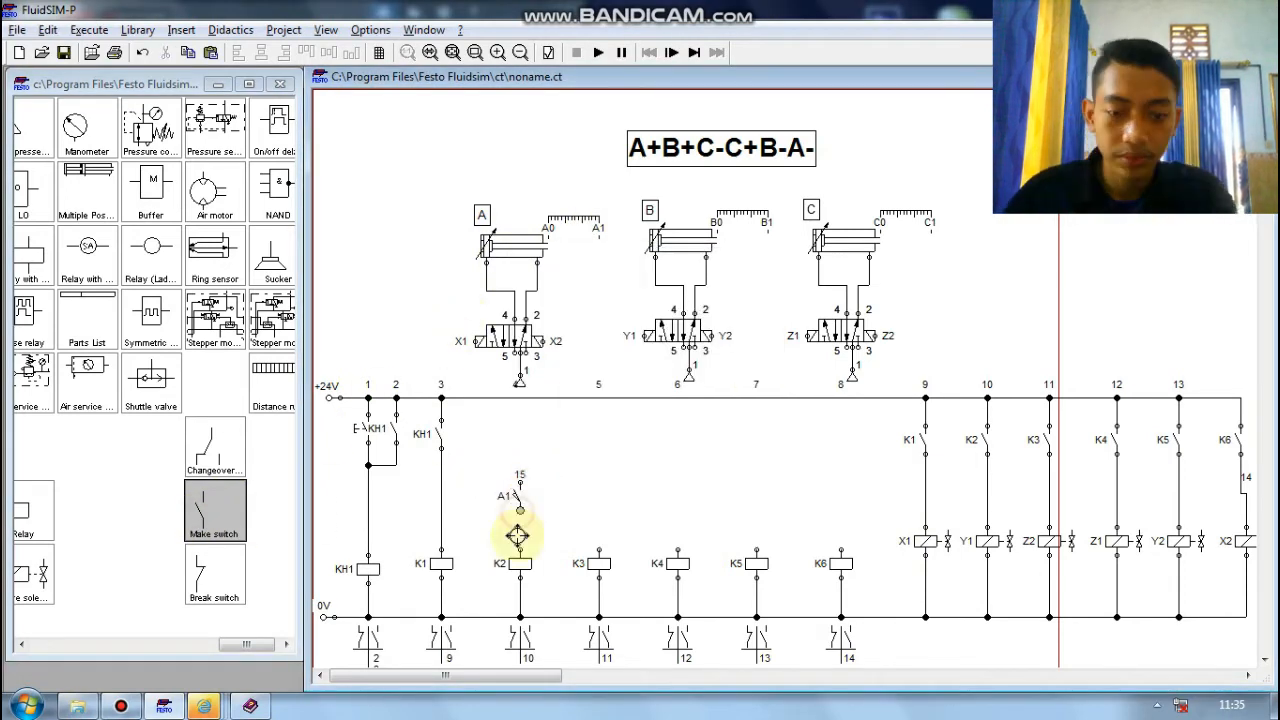
left_click_drag(520, 497, 441, 482)
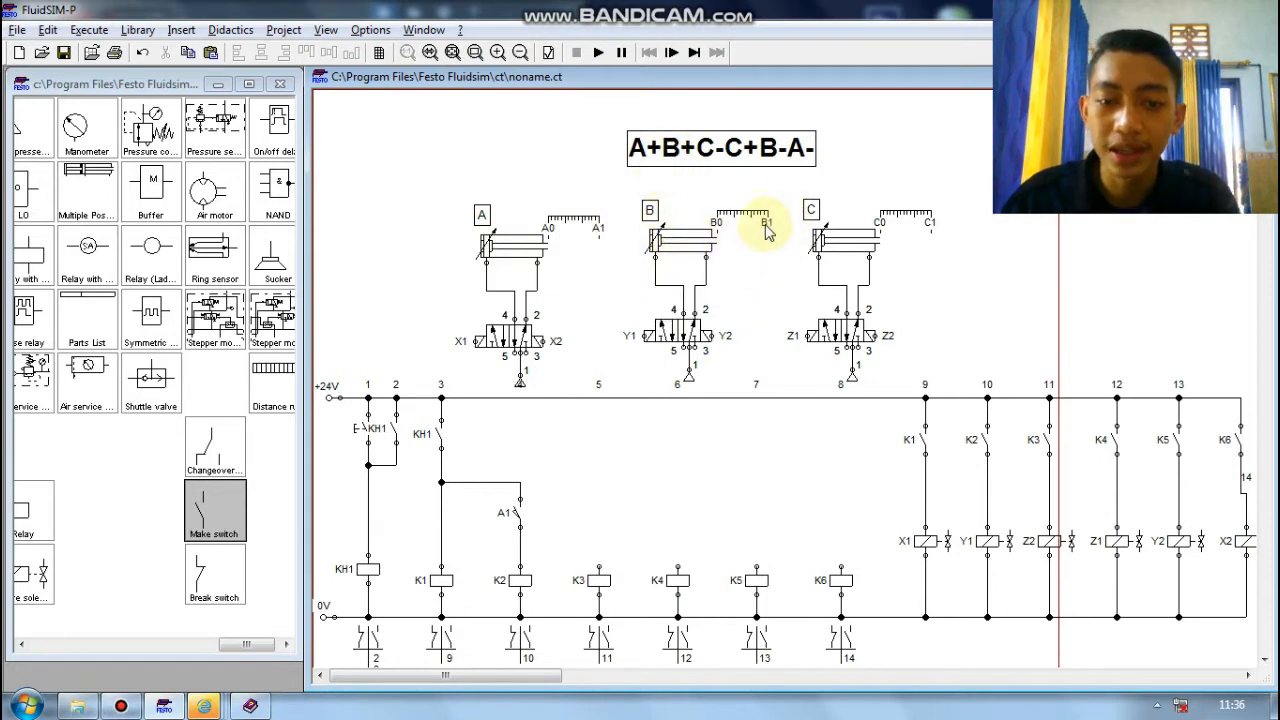
mouse_move(215, 511)
left_mouse_down()
mouse_move(590, 514)
mouse_move(589, 494)
mouse_move(520, 482)
left_mouse_up()
double_click(595, 514)
left_click(627, 406)
type("B1")
left_click(577, 445)
left_click_drag(599, 527, 601, 563)
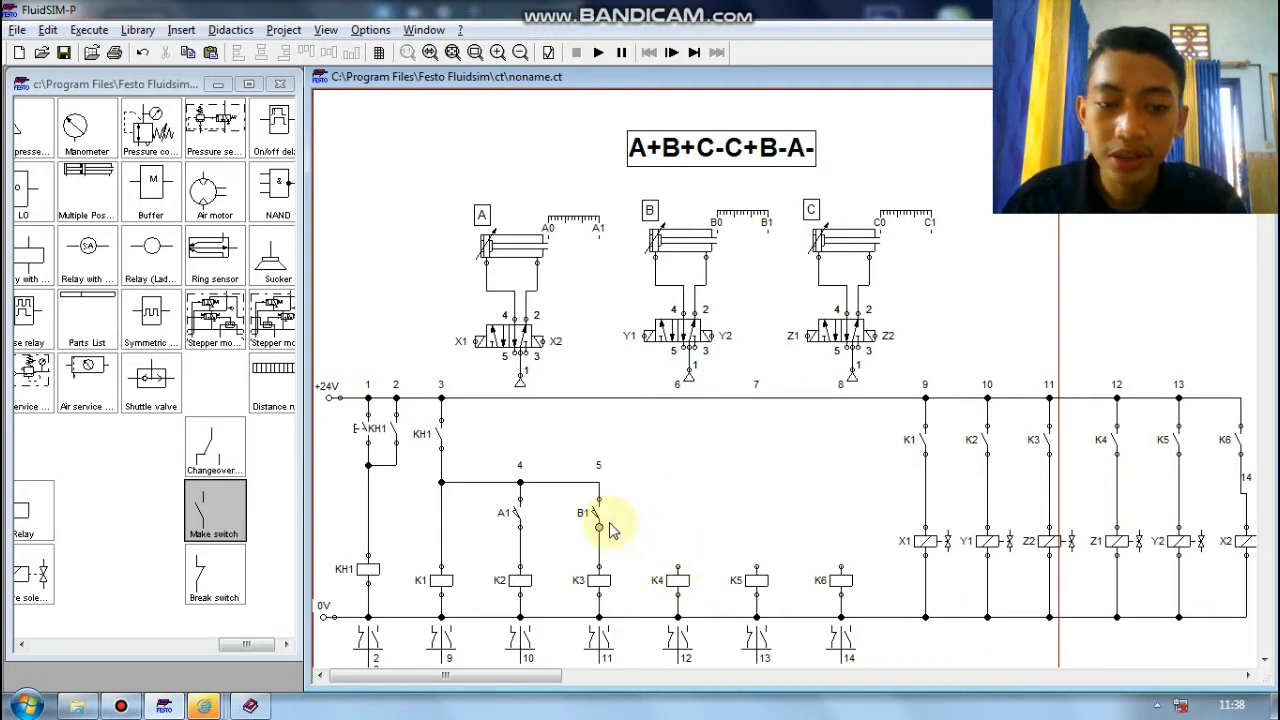
- Add a break switch labelled KH1 above relay K4, wired between the +24 V rail and the relay
left_click_drag(222, 585, 677, 454)
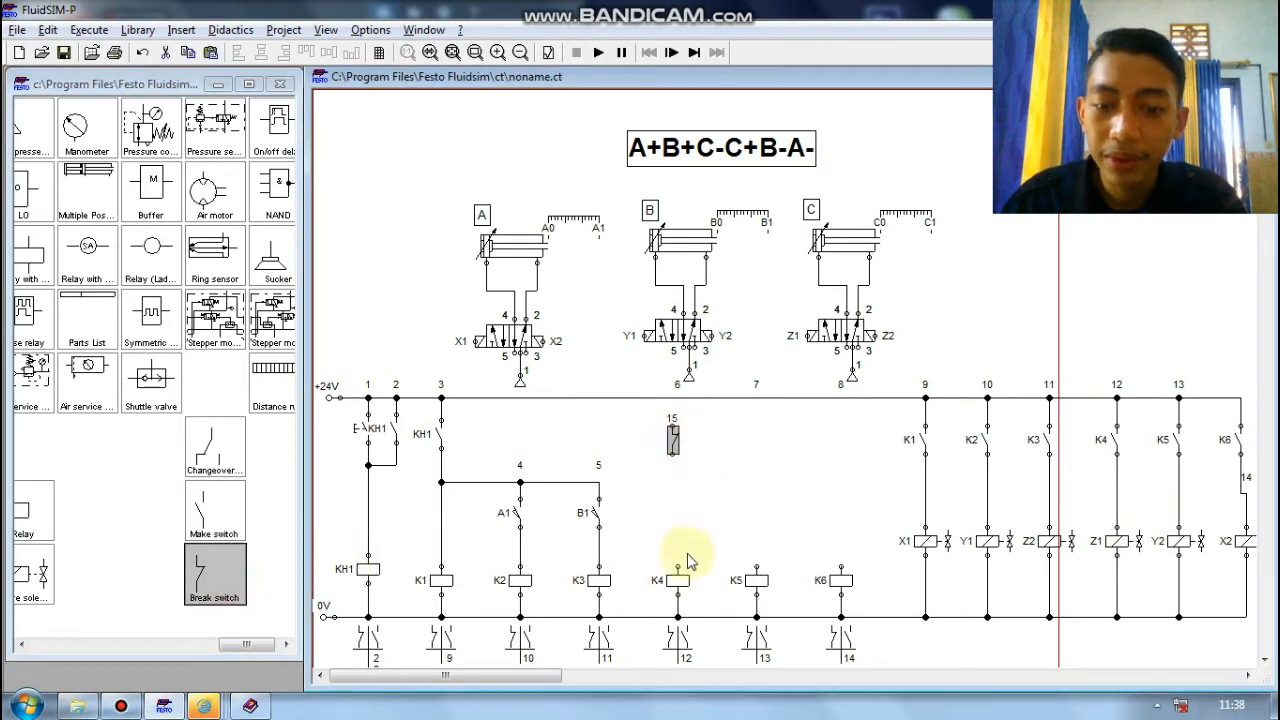
mouse_move(675, 452)
left_mouse_down()
mouse_move(678, 567)
mouse_move(678, 457)
left_mouse_up()
double_click(674, 441)
left_click(673, 444)
left_click_drag(678, 443, 678, 397)
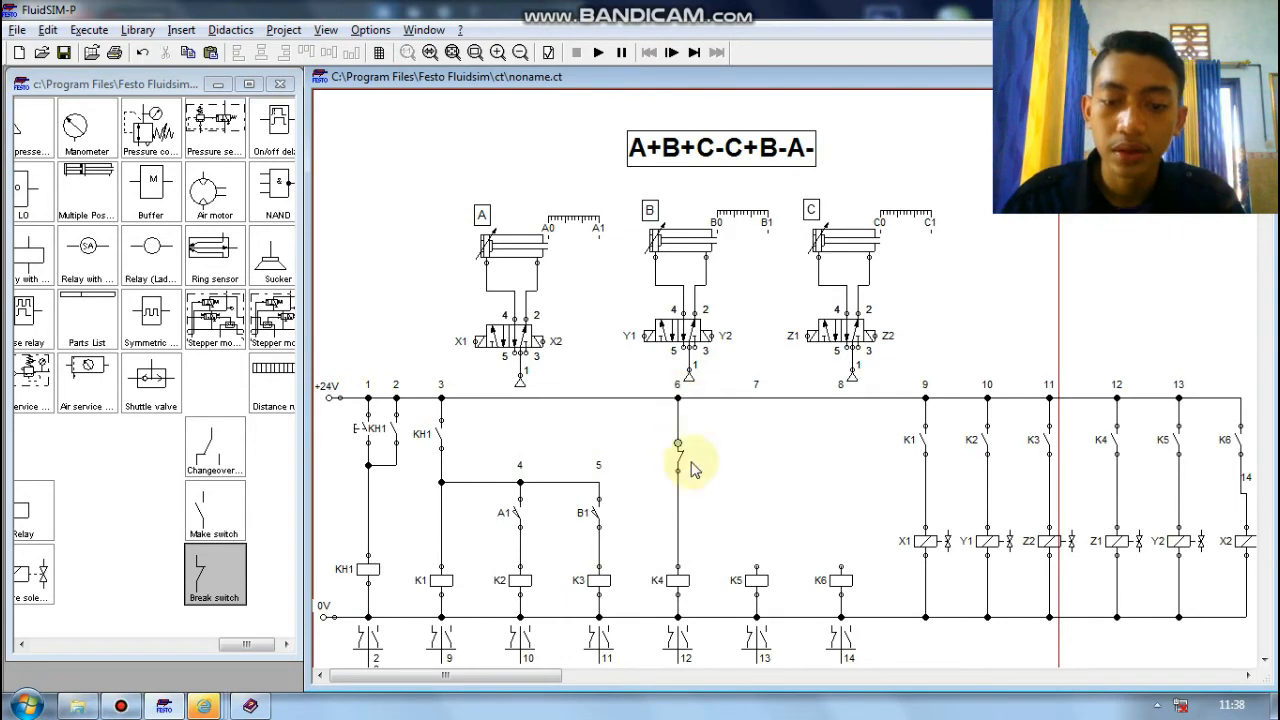
double_click(679, 468)
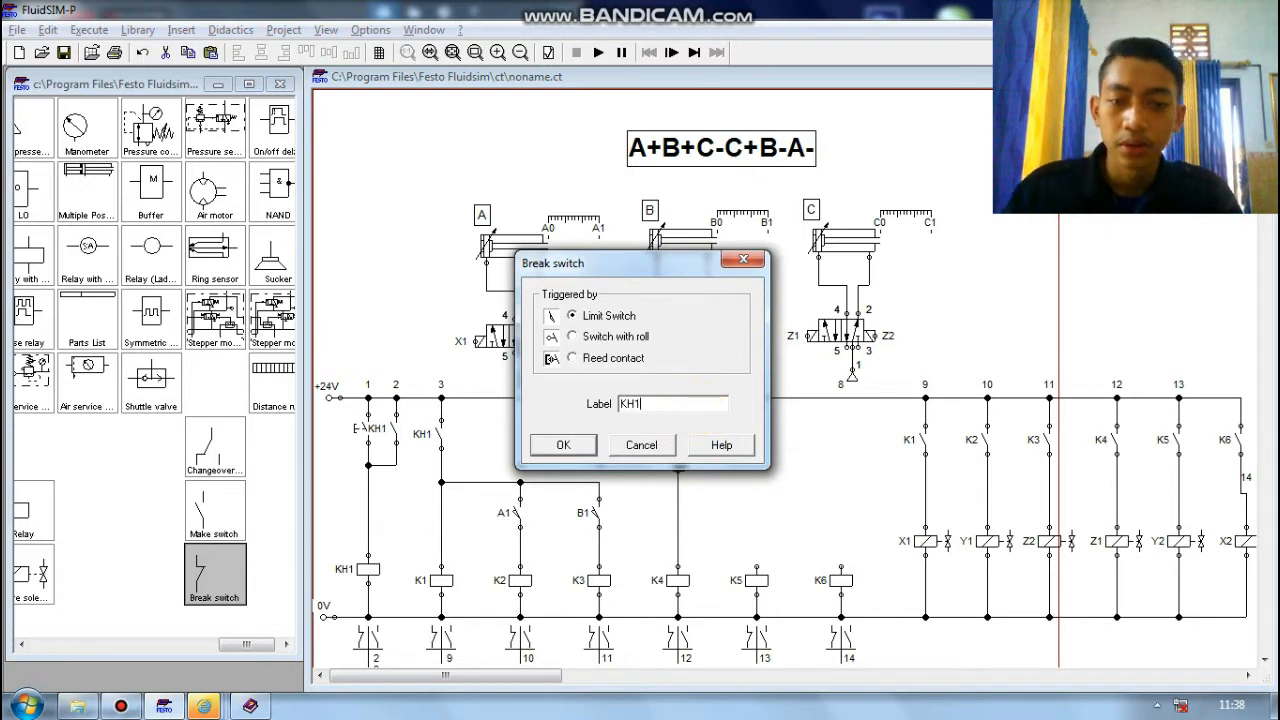
key("Return")
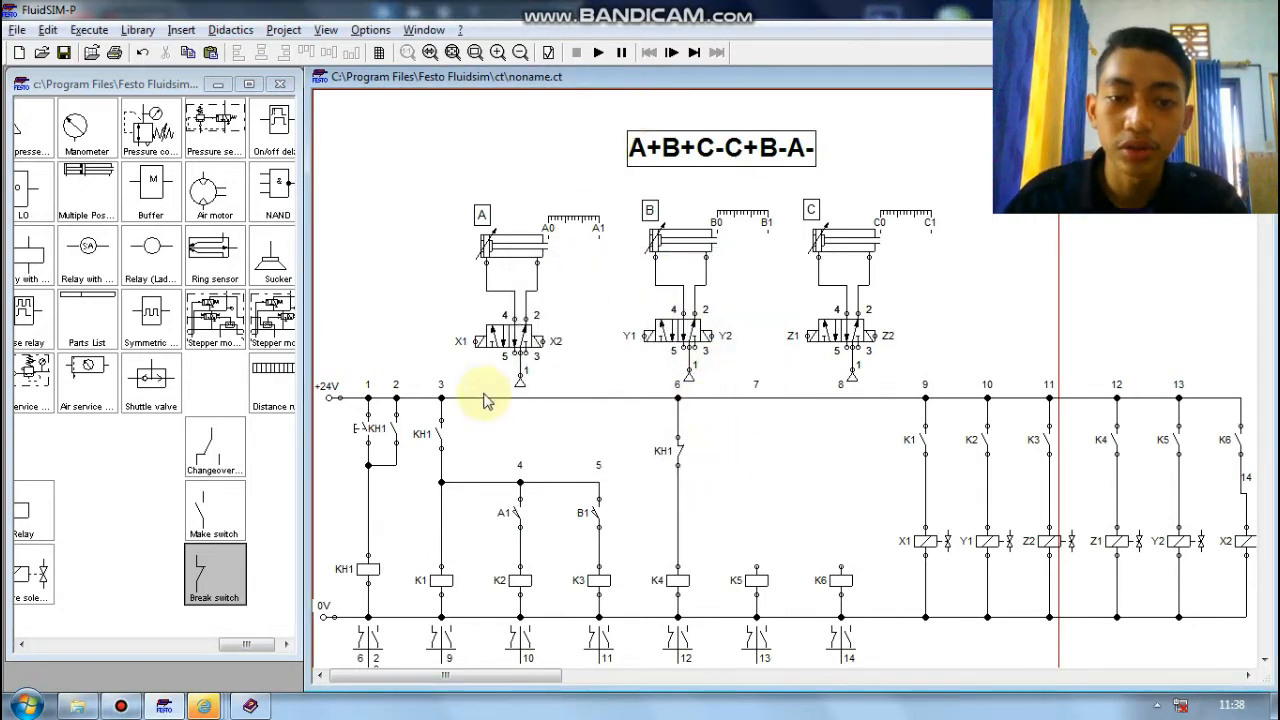
- Test the circuit in simulation from the start pushbutton, with the slow-motion factor checked in the simulation options
left_click(599, 55)
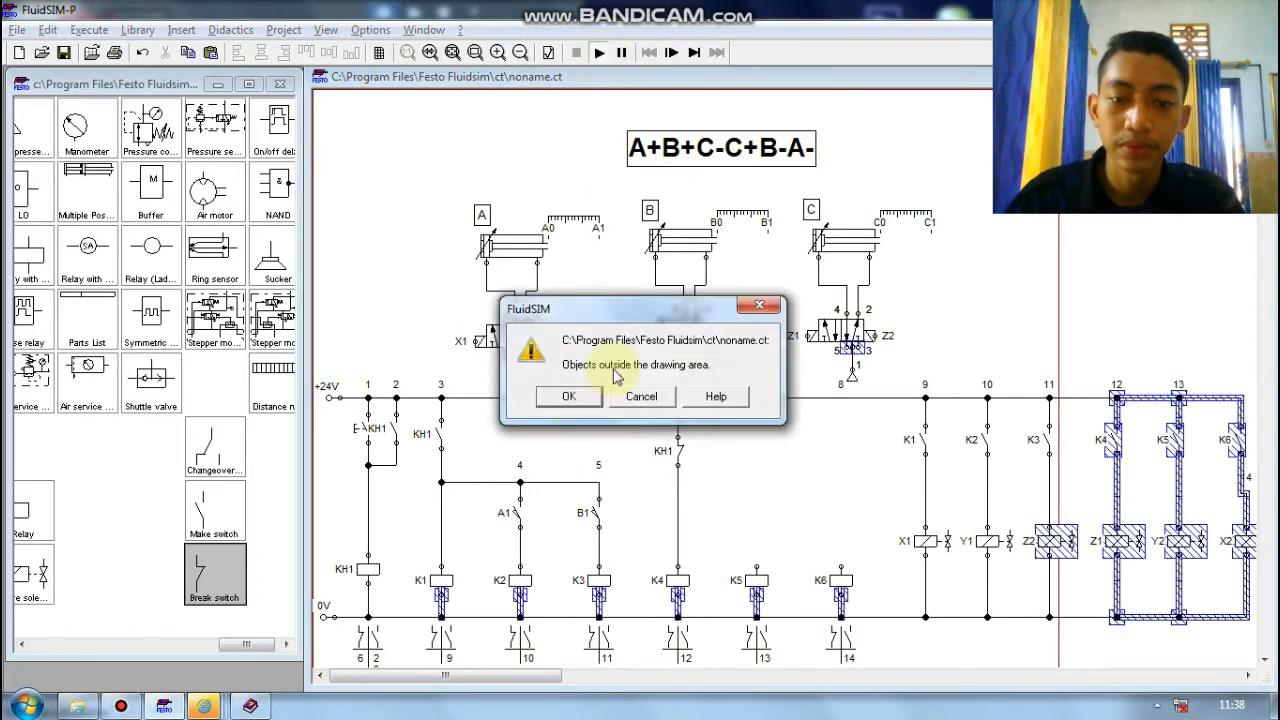
key("Return")
left_click(369, 29)
left_click(402, 48)
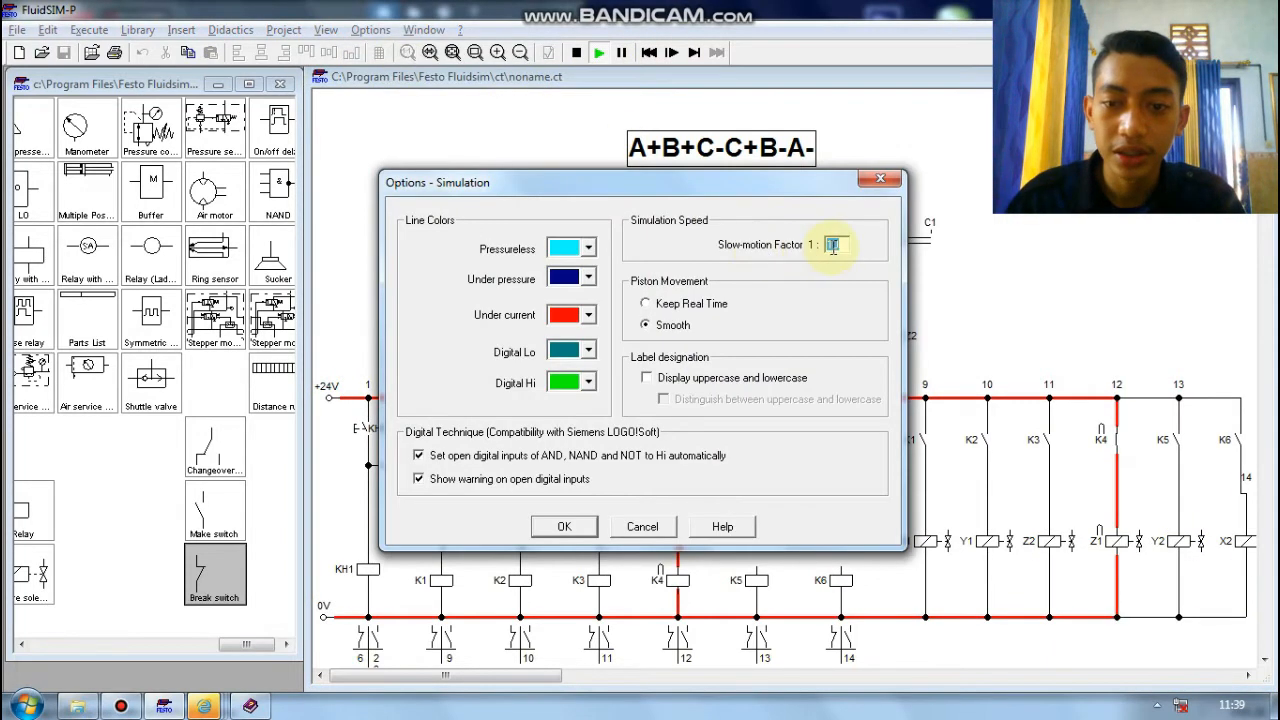
left_click(566, 526)
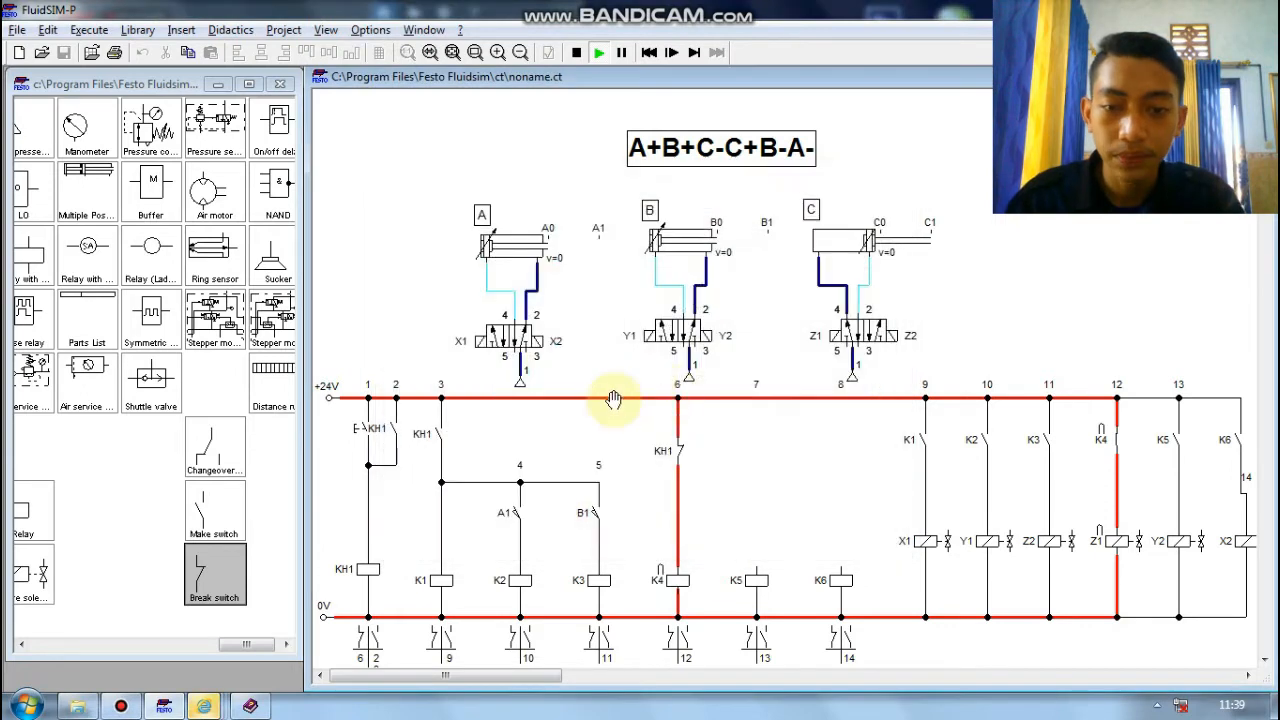
left_click(366, 424)
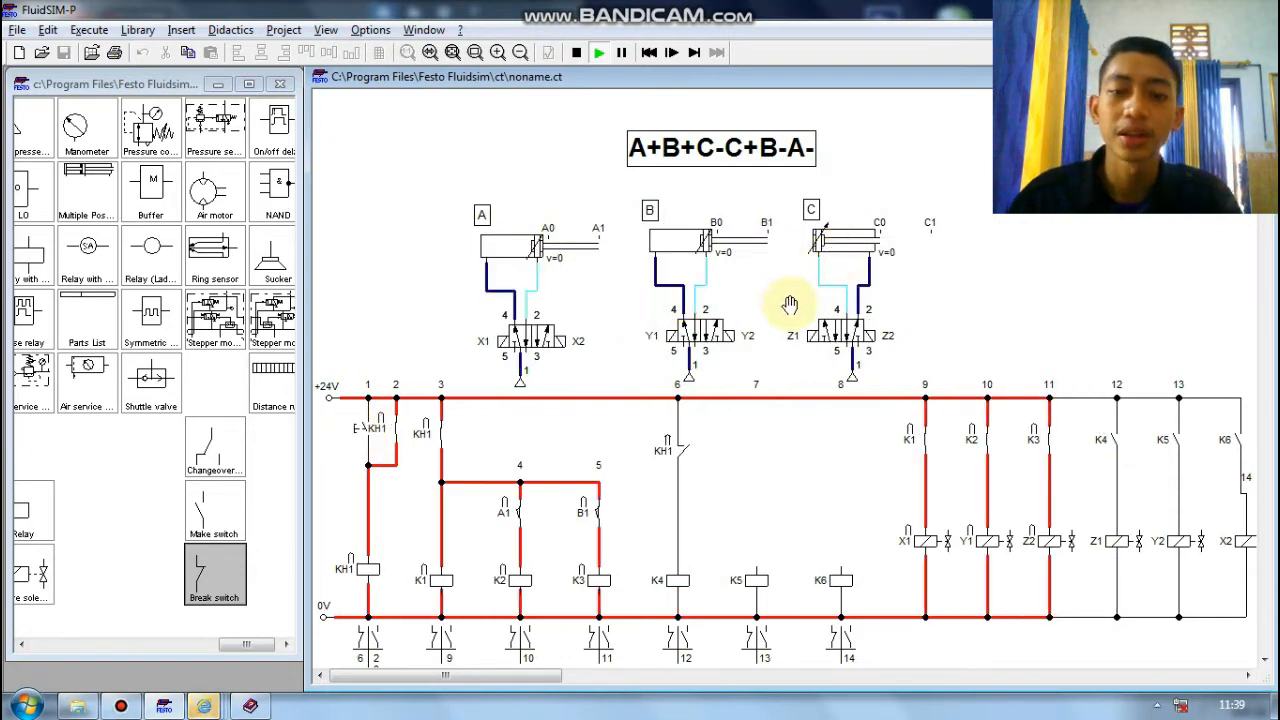
left_click(578, 54)
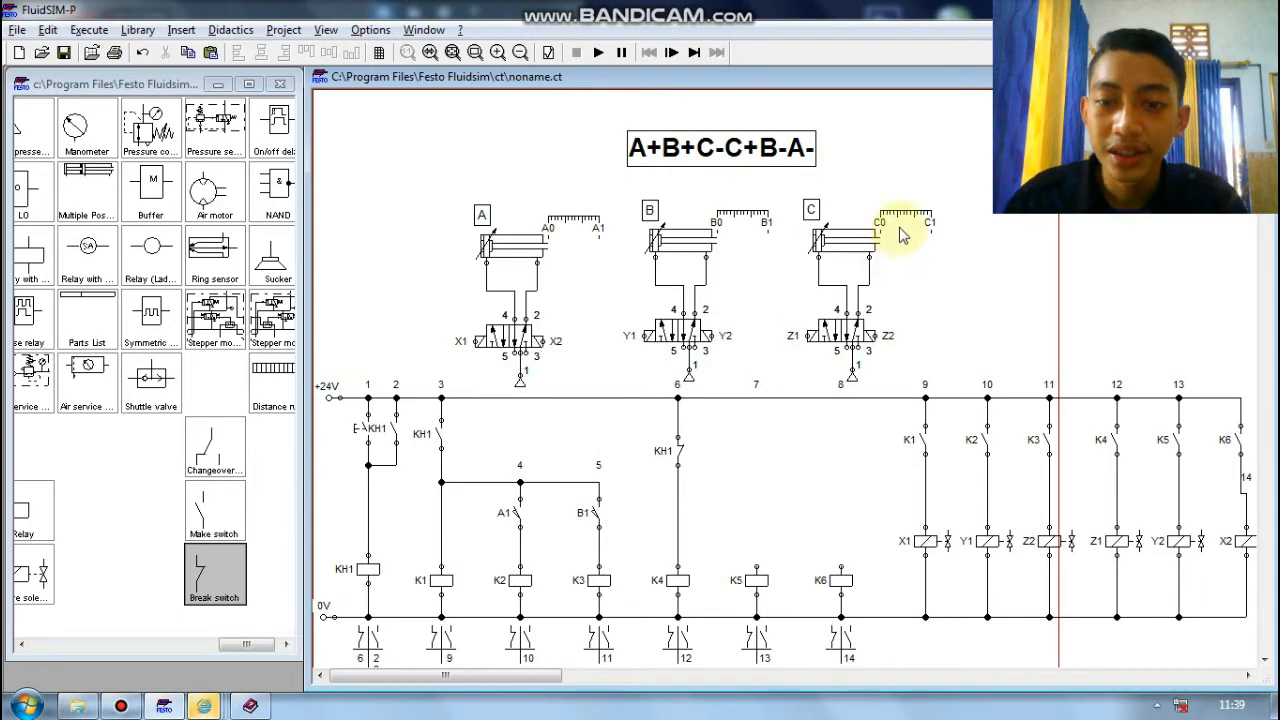
- Shift the six solenoid branches with switches K1 to K6 to the right to make room beside relay K6
mouse_move(826, 248)
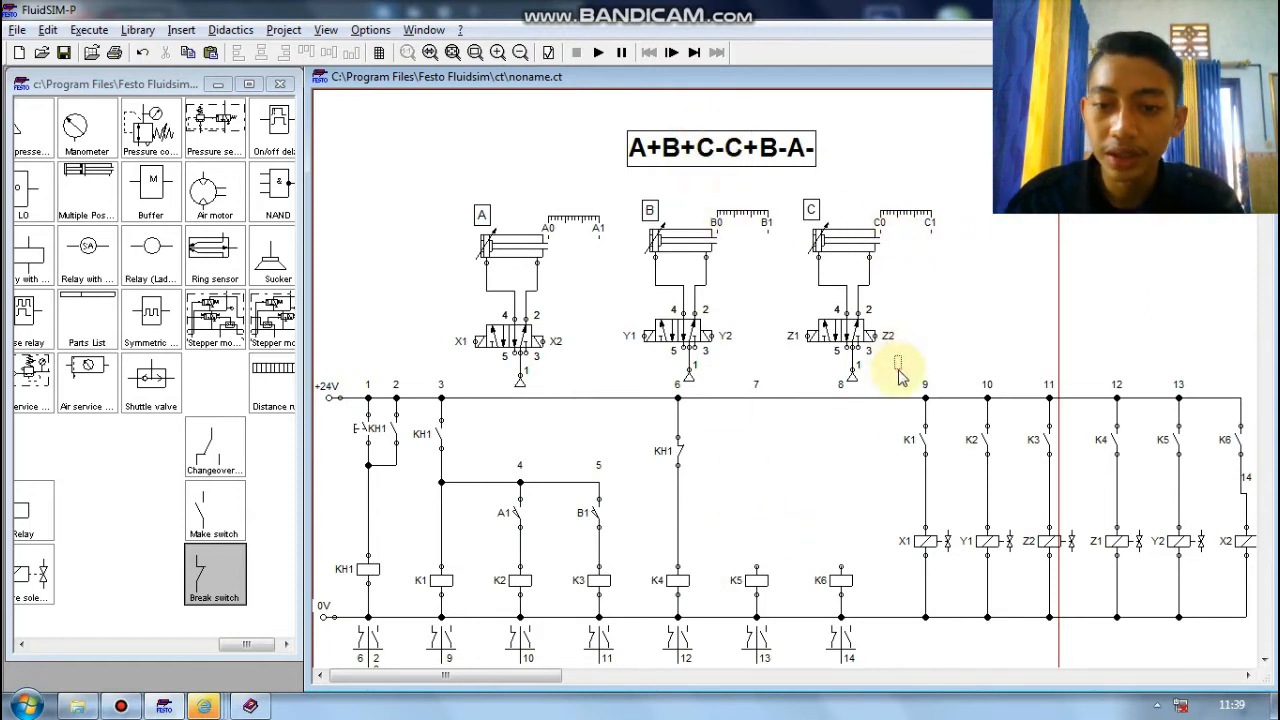
left_click_drag(900, 378, 1249, 634)
mouse_move(515, 675)
left_mouse_down()
mouse_move(846, 663)
mouse_move(628, 684)
mouse_move(514, 677)
left_mouse_up()
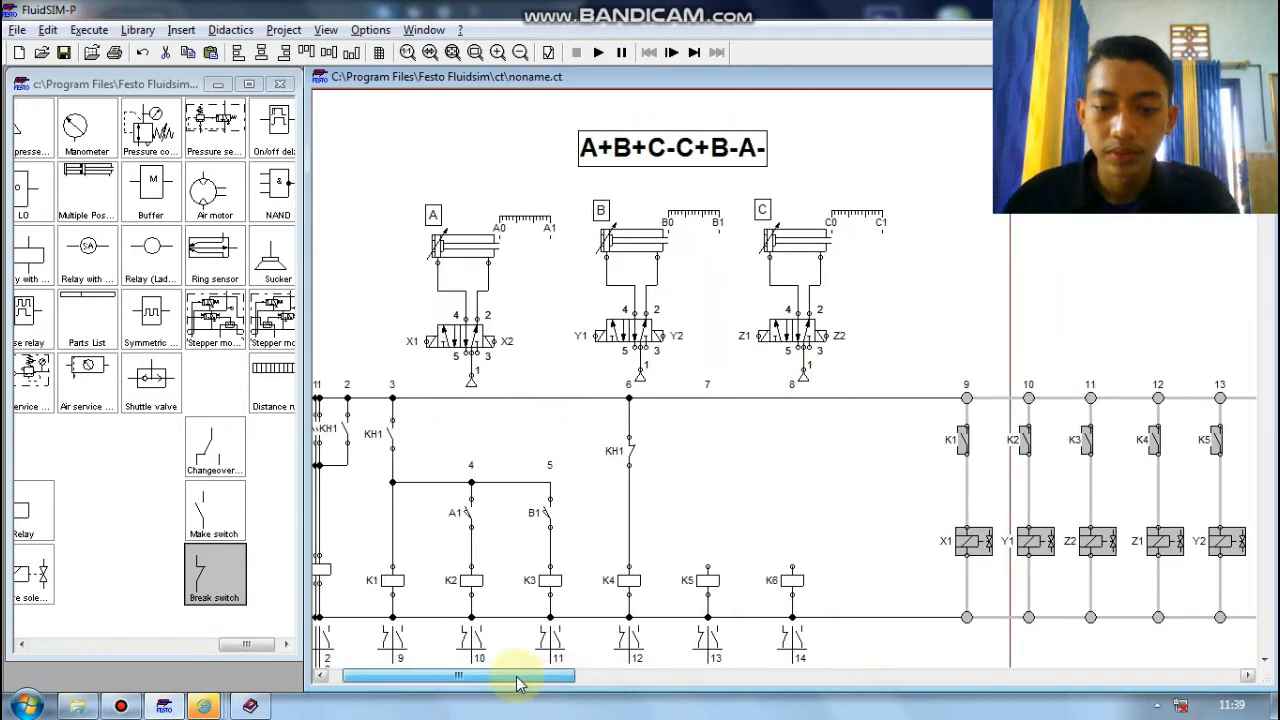
- Insert a relay between the two rails to the right of K6 and label it KH2
left_click_drag(33, 510, 899, 562)
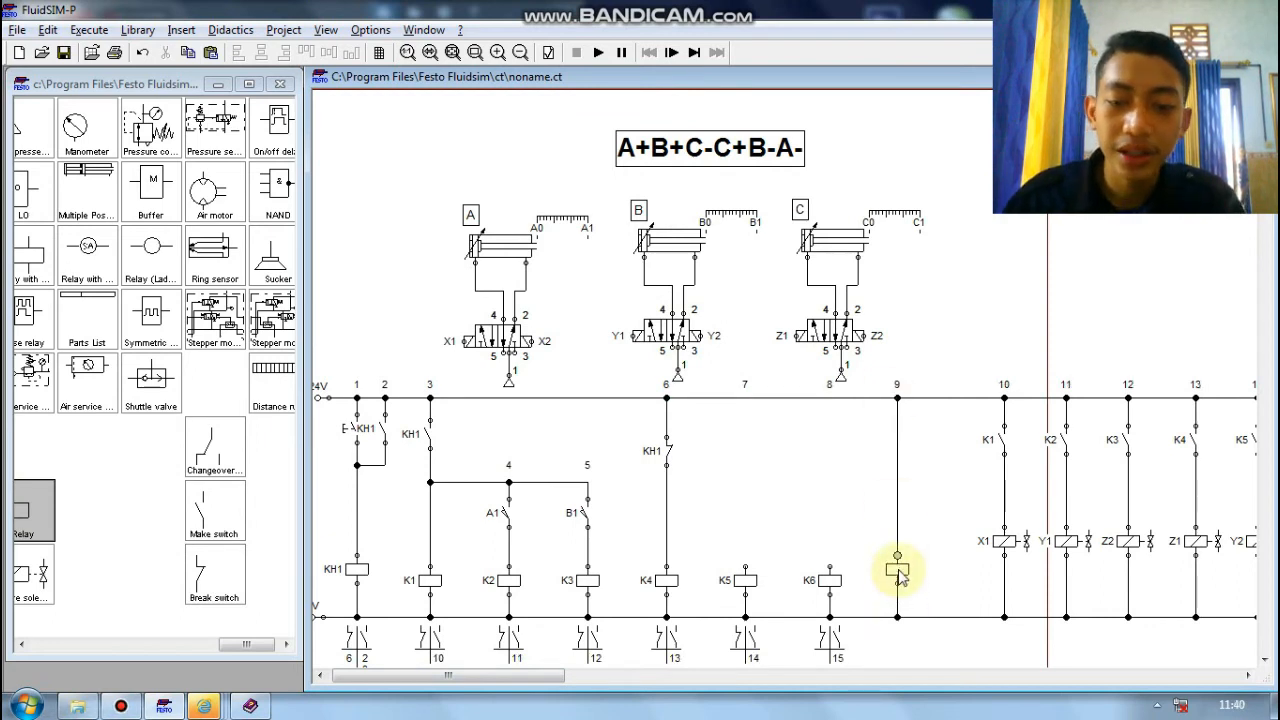
double_click(898, 570)
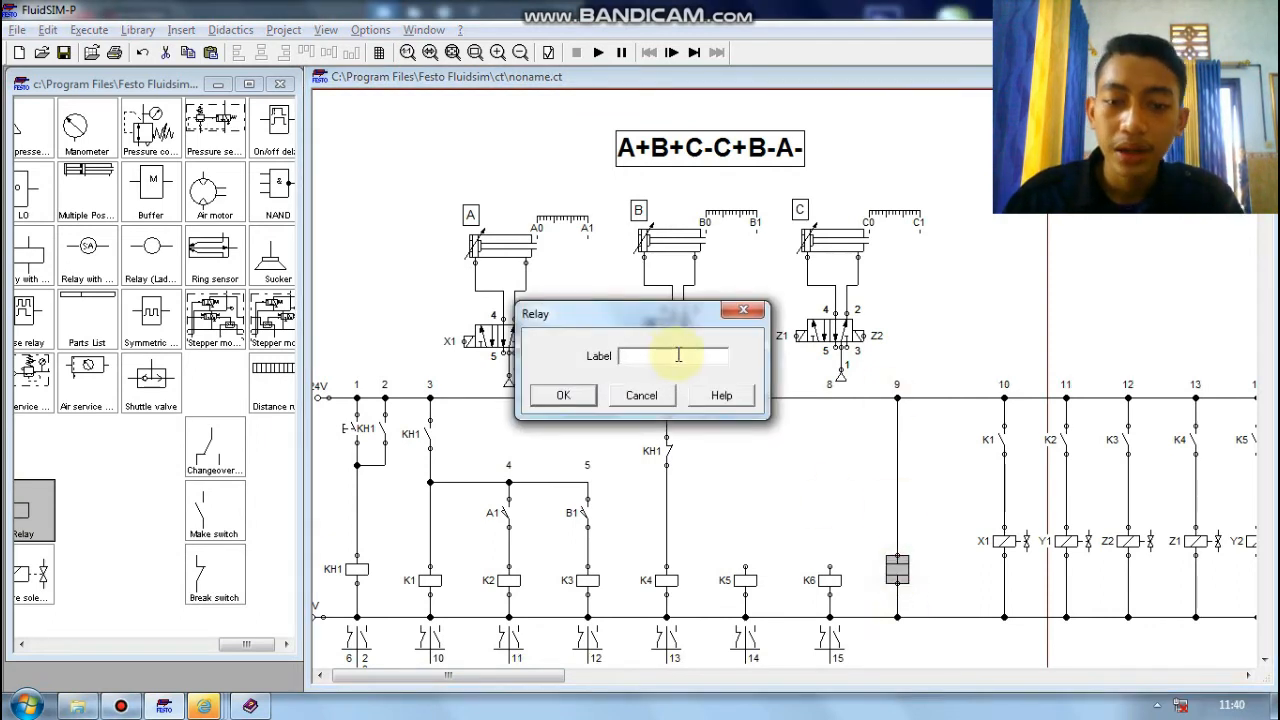
type("KH2")
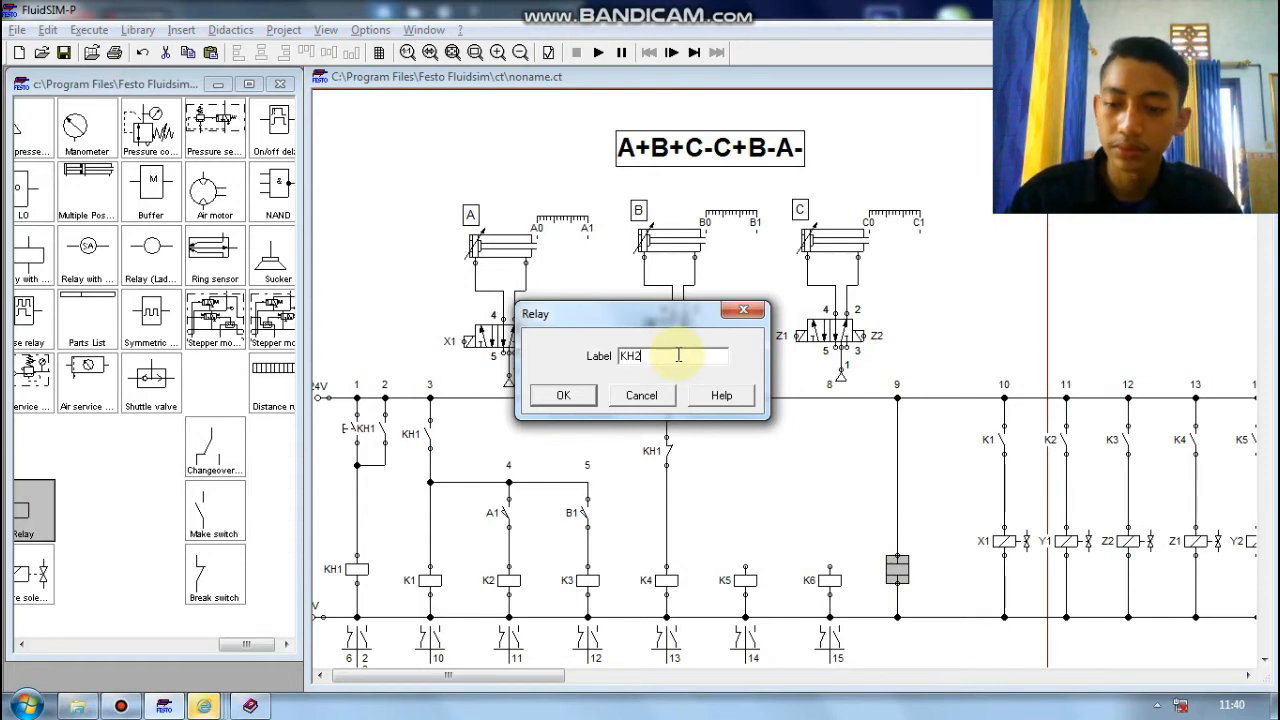
key("Return")
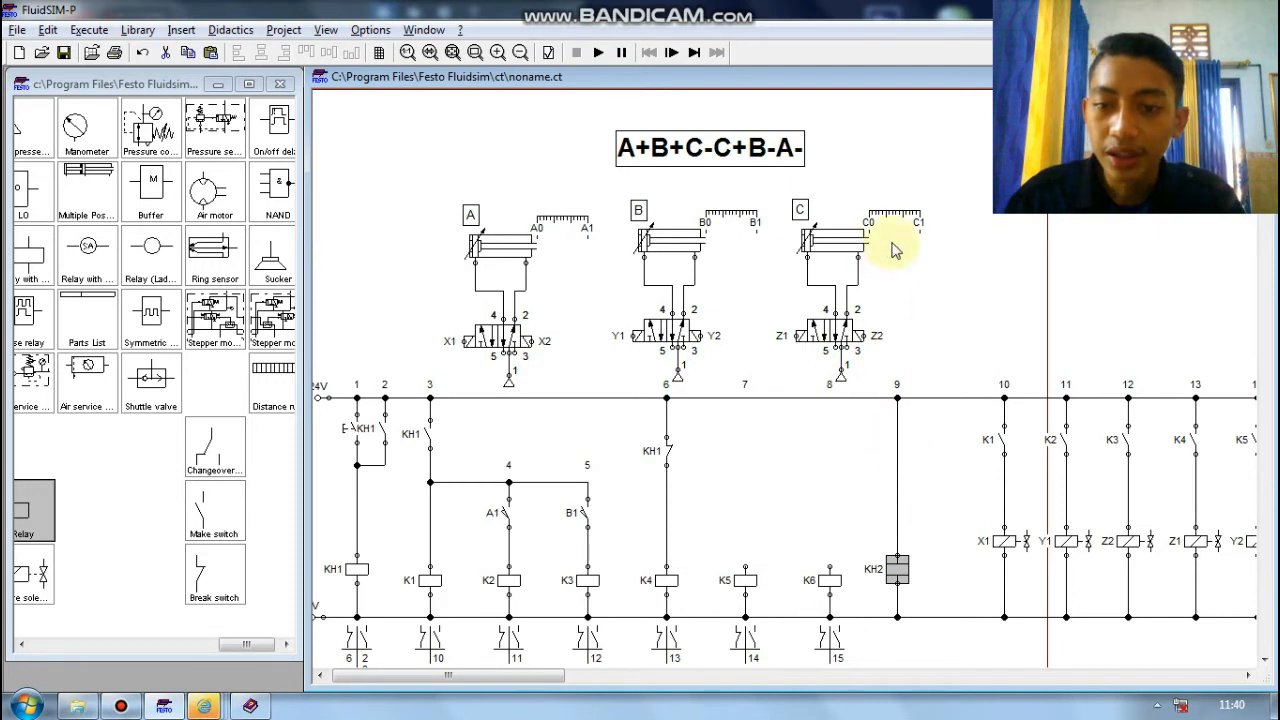
- Replace the direct wire between the +24 V rail and relay KH2 with a make switch labelled C0
right_click(898, 432)
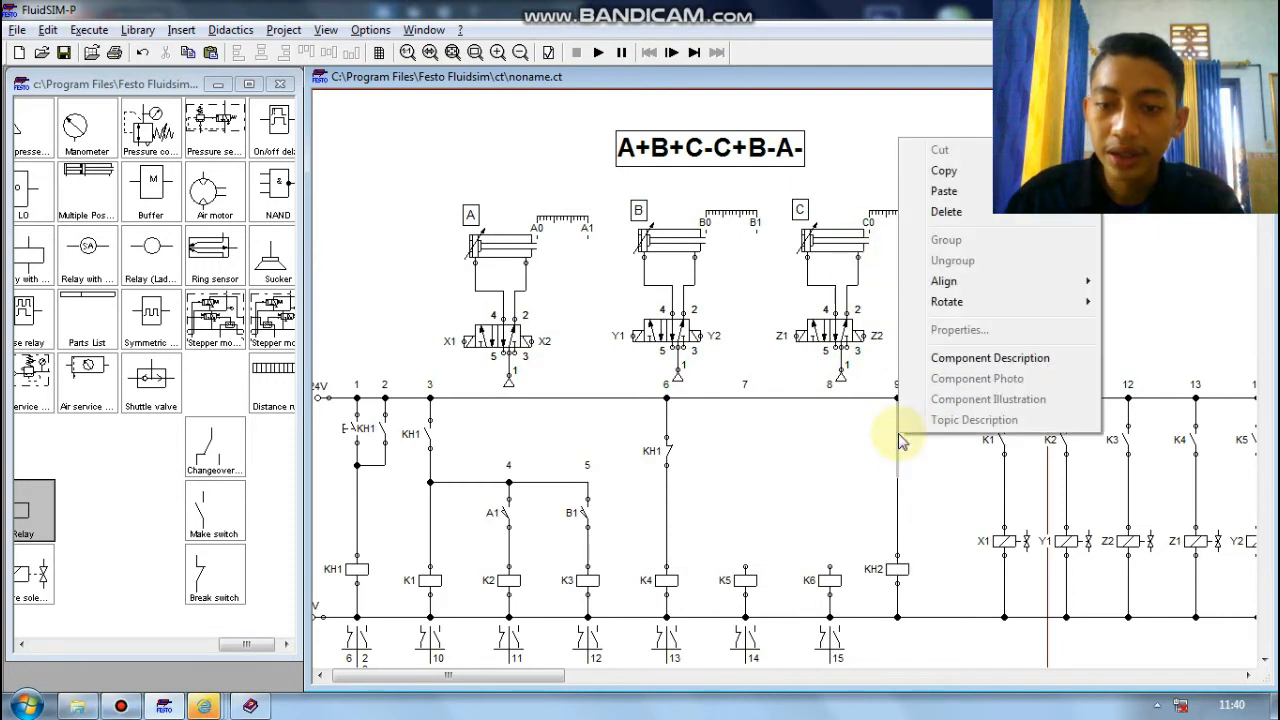
left_click(970, 211)
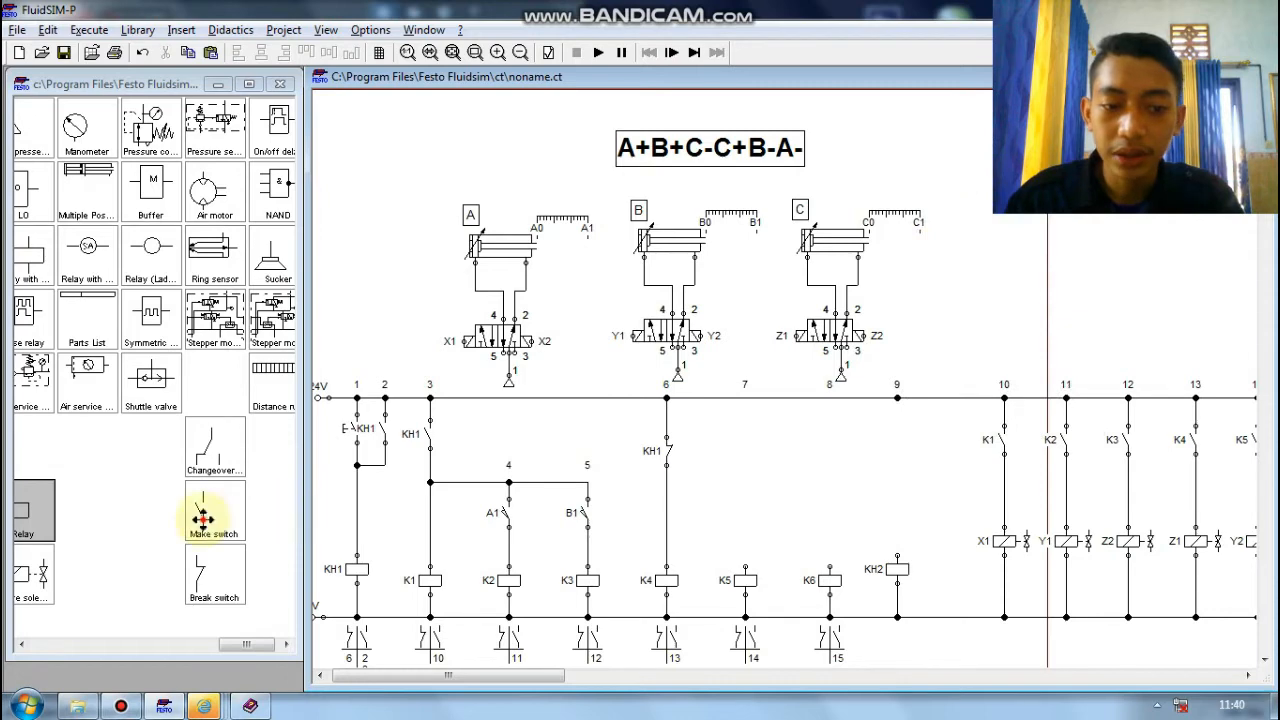
left_click_drag(200, 520, 896, 452)
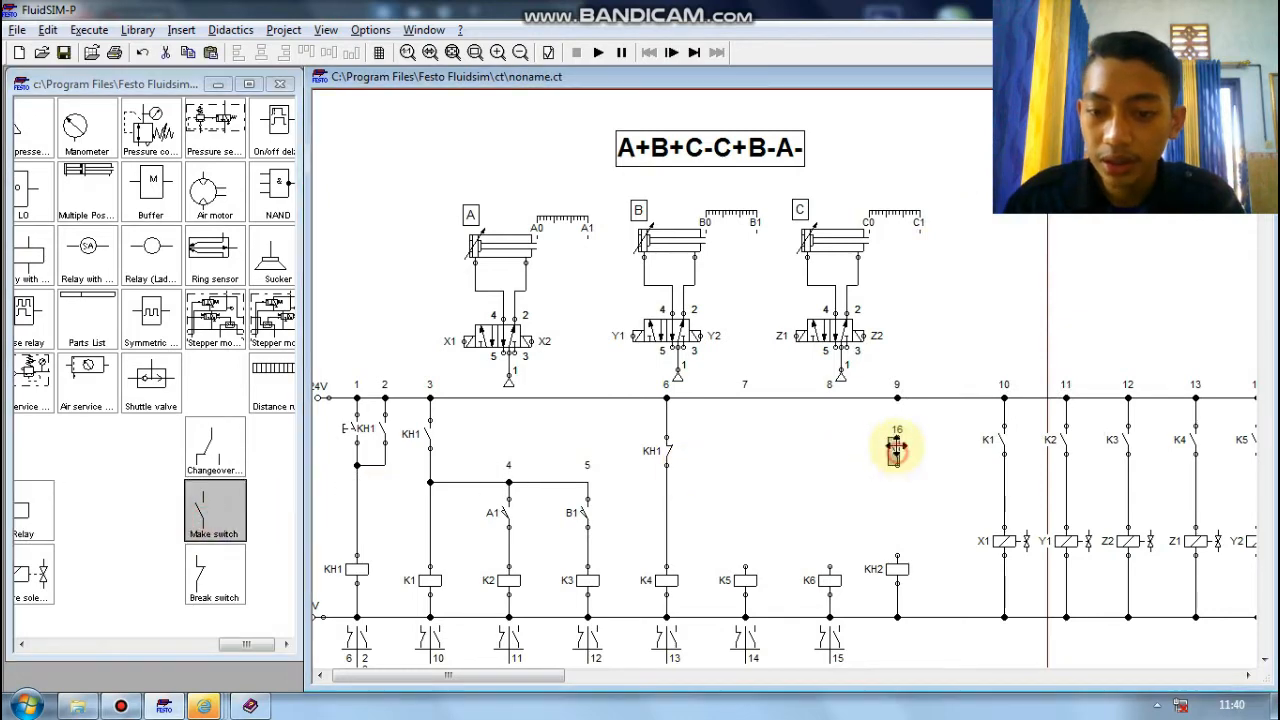
double_click(896, 441)
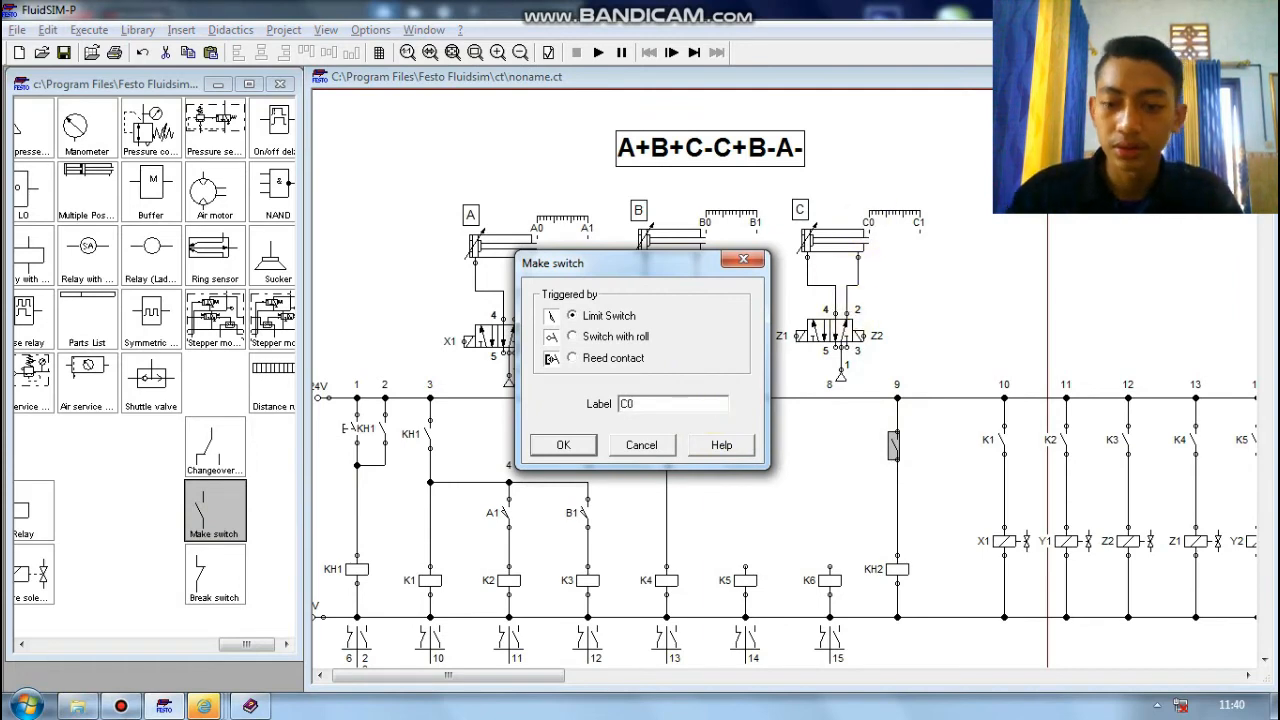
key("Return")
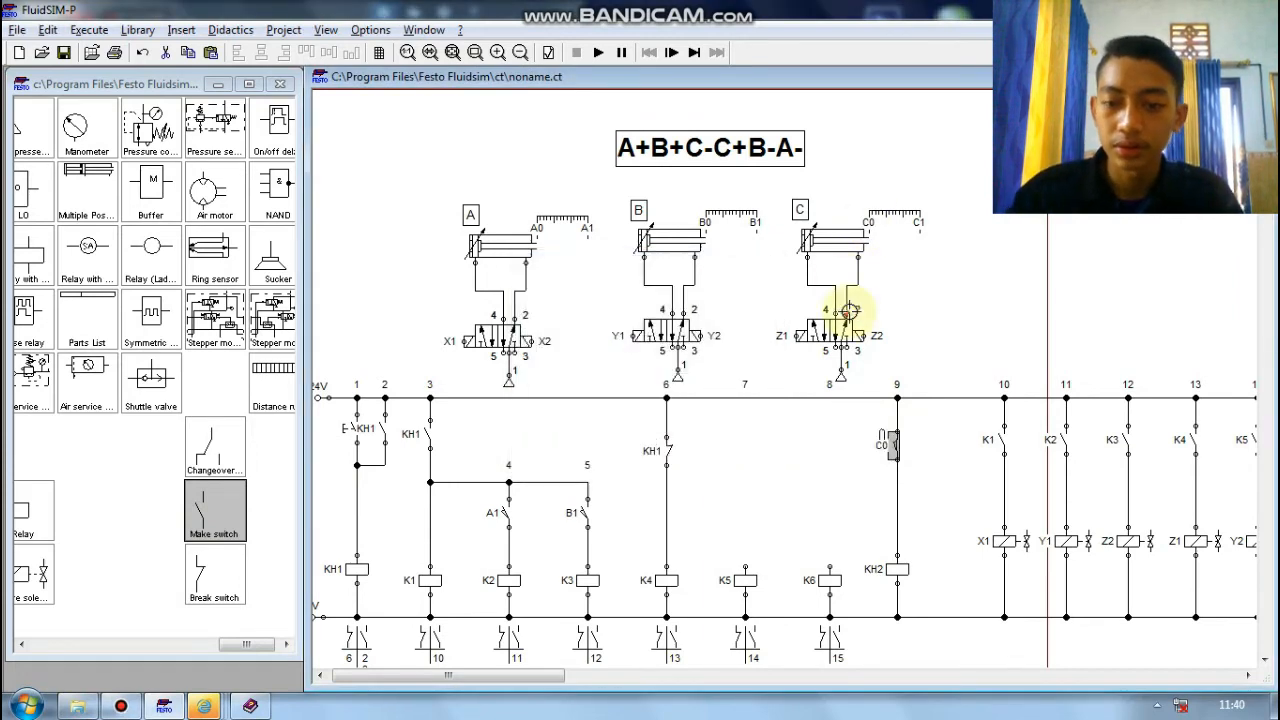
- Add a make switch labelled KH2 in parallel with the KH1 break switch above relay K4, wired to the +24 V rail
left_click(888, 455)
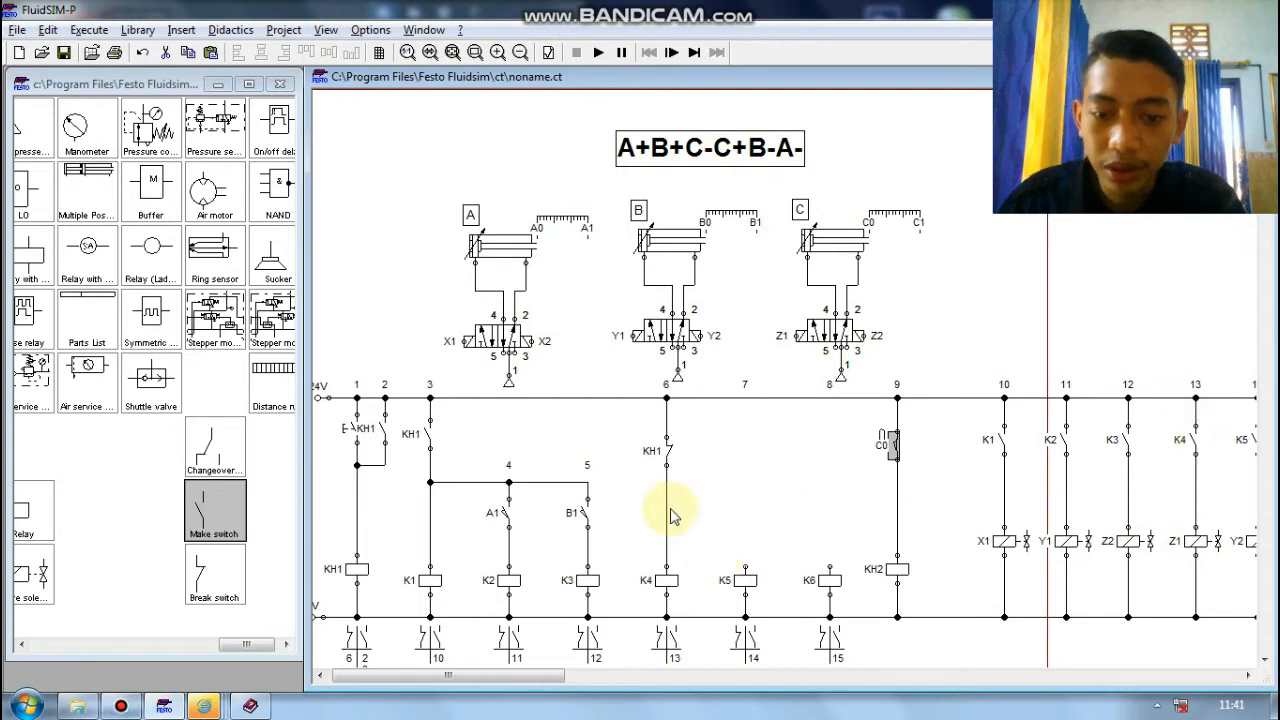
left_click(693, 483)
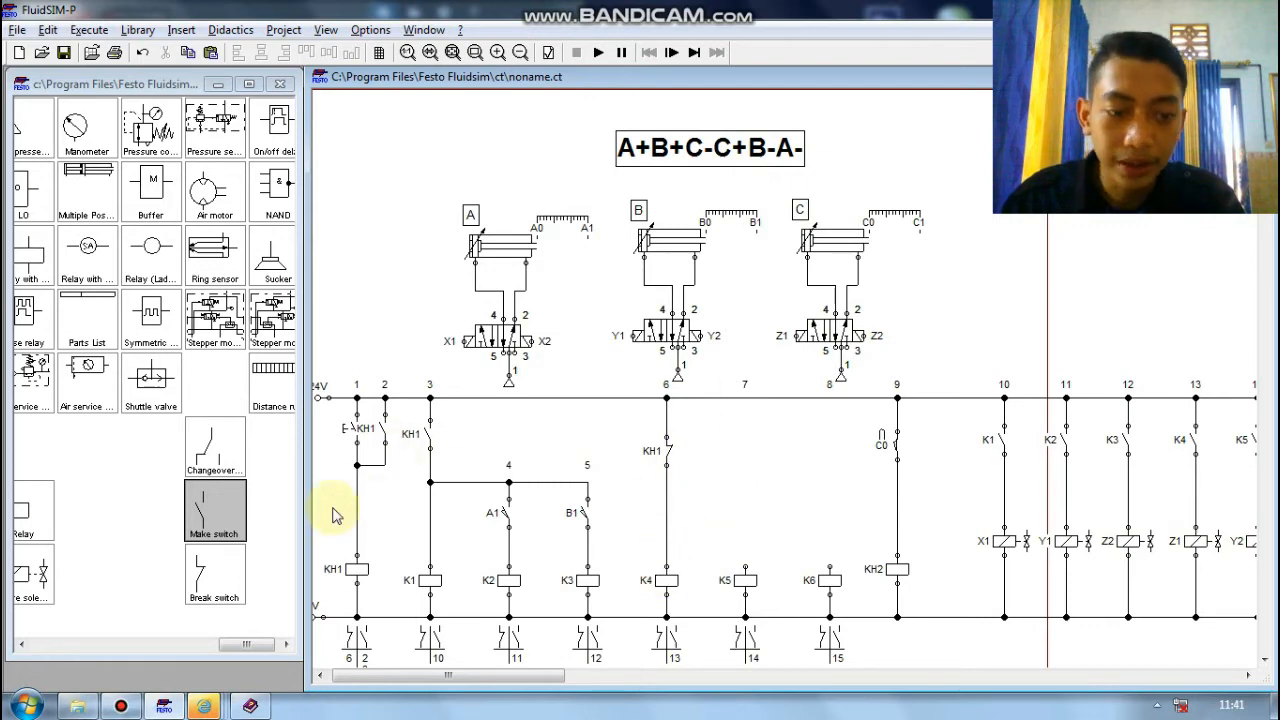
left_click_drag(212, 512, 667, 482)
left_click_drag(706, 437, 706, 398)
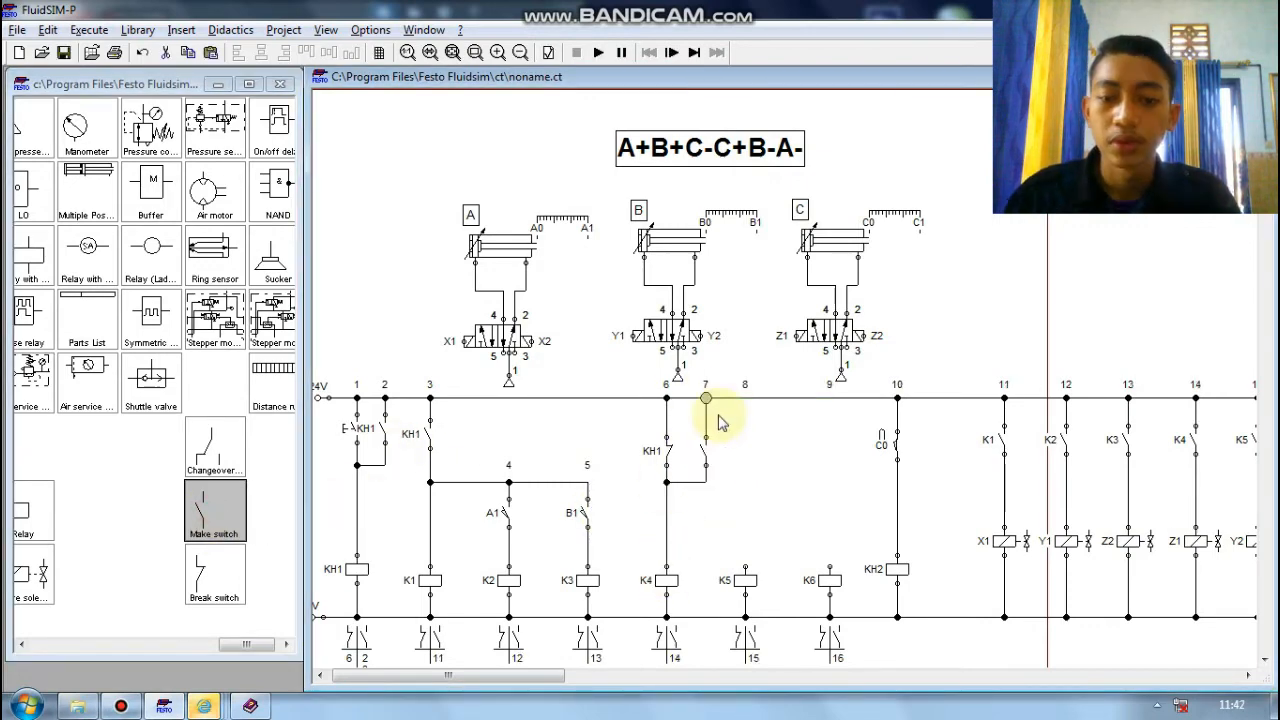
double_click(707, 441)
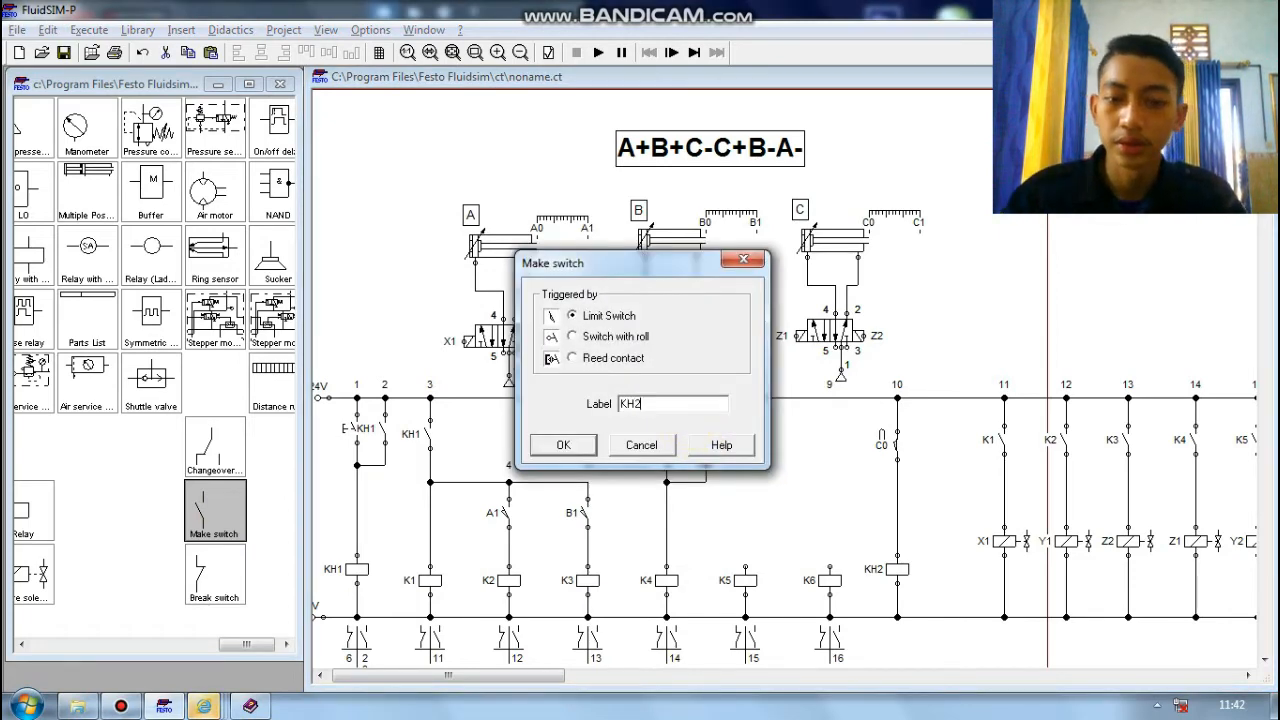
key("Return")
left_click(895, 268)
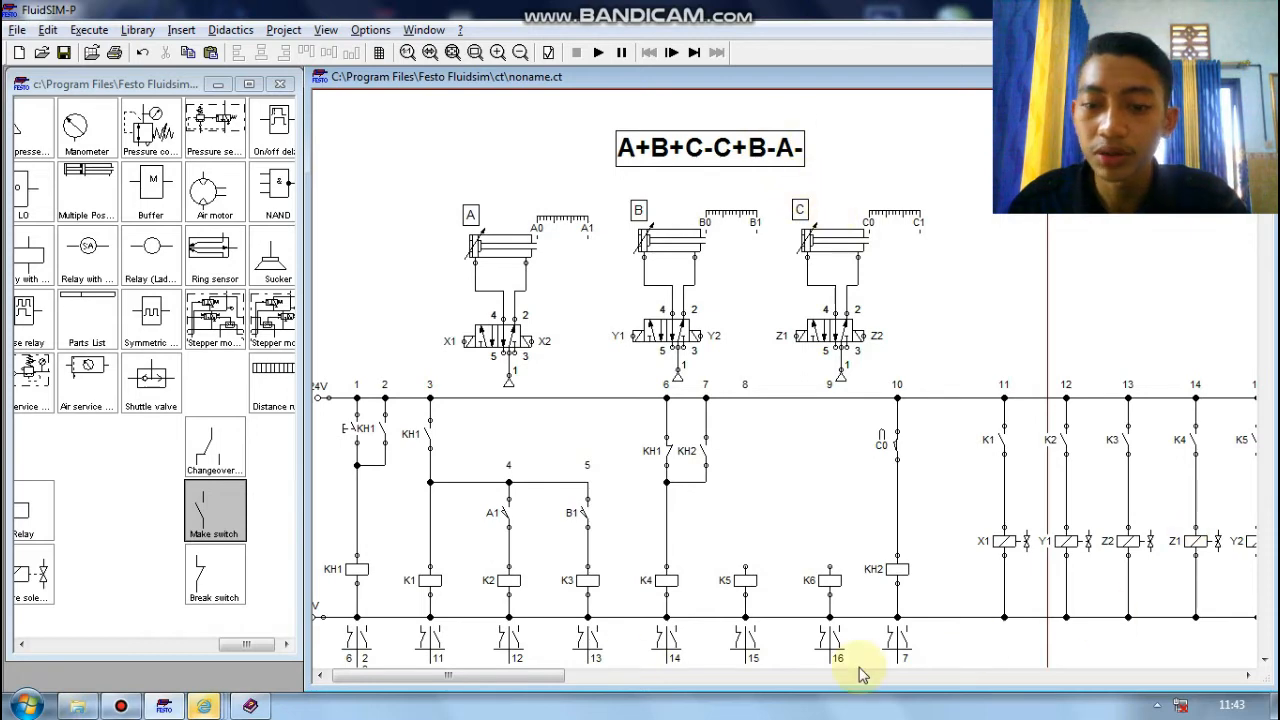
- Insert a make switch labelled C1 above relay K5 and connect it to the branch feeding K4
left_click_drag(557, 682, 579, 680)
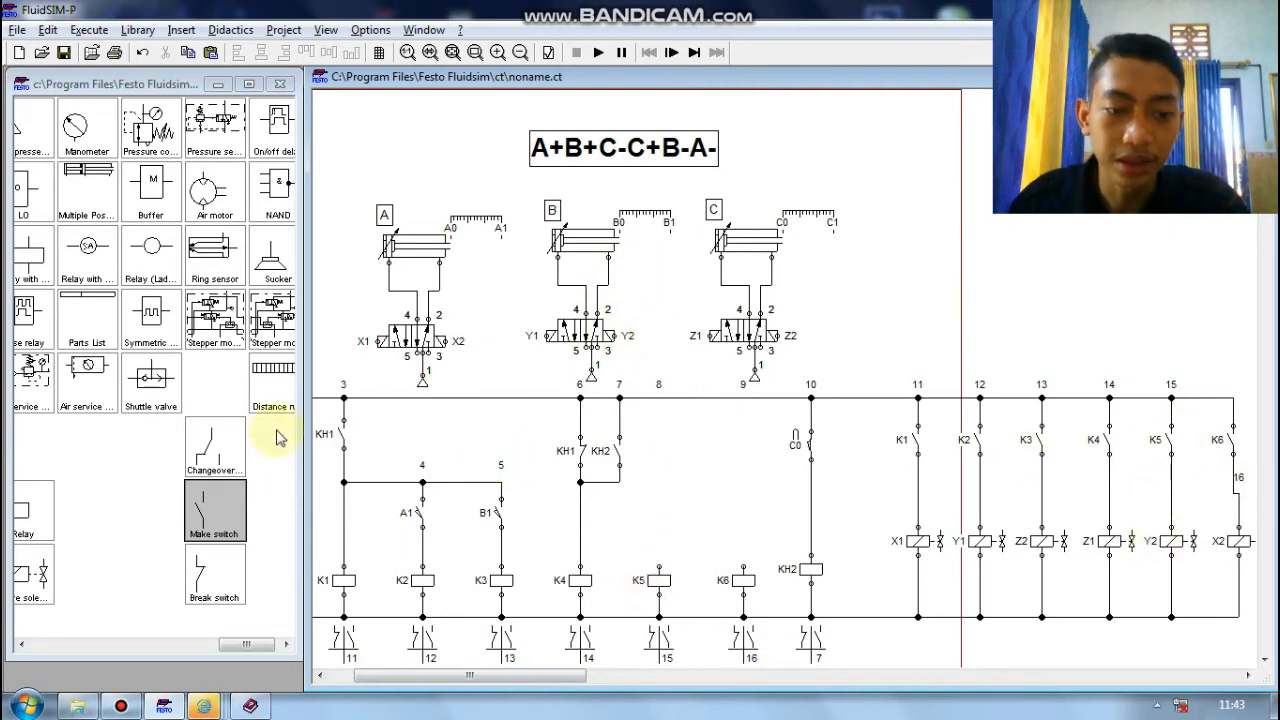
left_click_drag(214, 510, 660, 532)
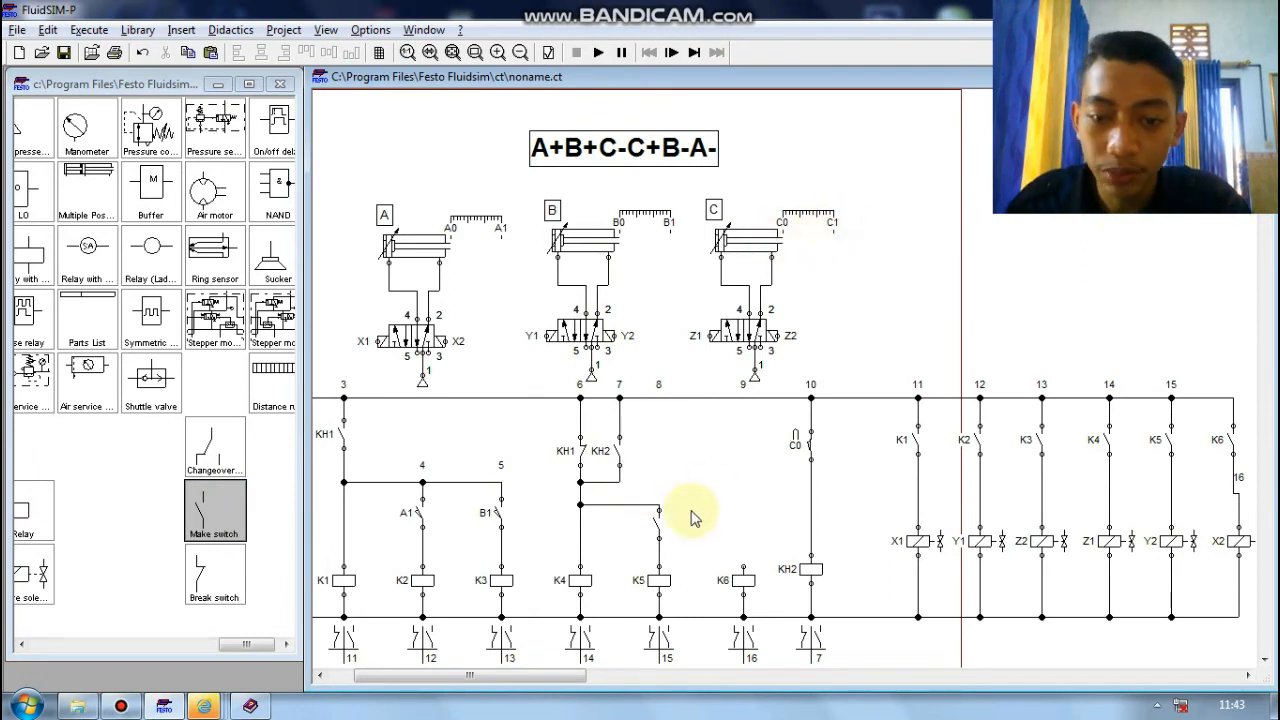
double_click(655, 520)
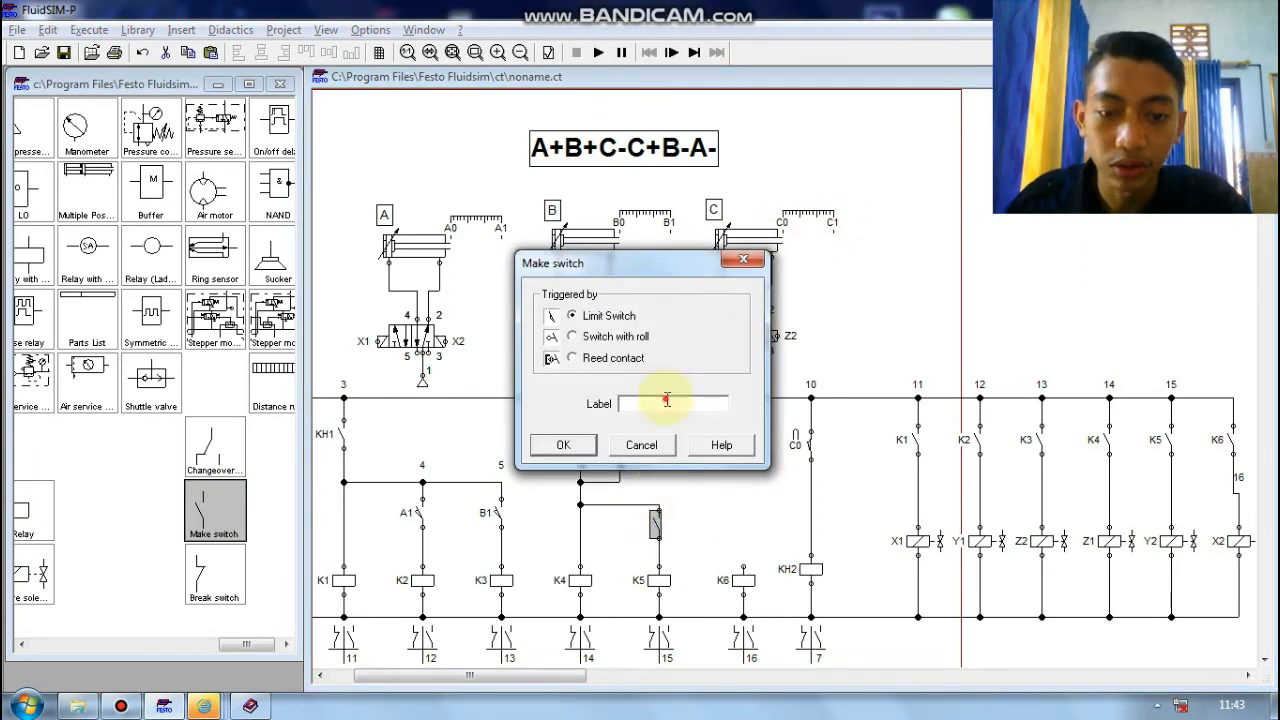
type("C1")
key("Return")
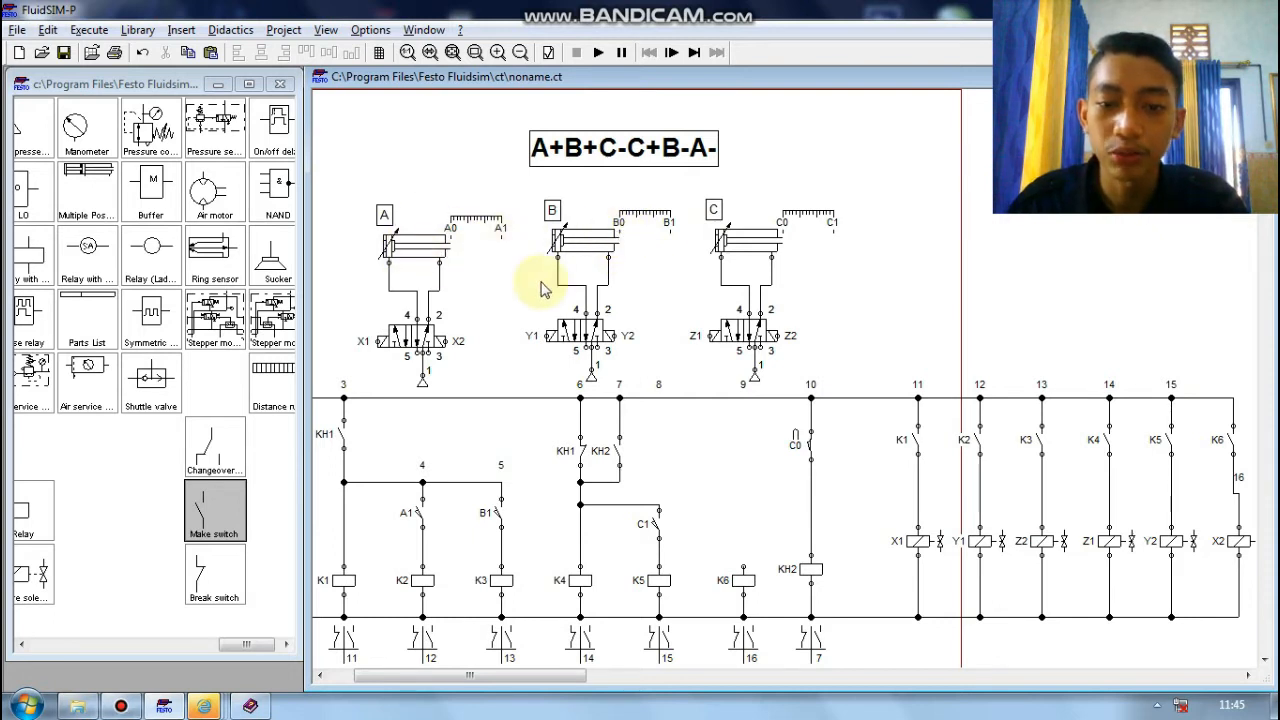
- Insert a make switch labelled B0 above relay K6 and wire it to the +24 V rail
left_click_drag(212, 508, 746, 530)
double_click(745, 528)
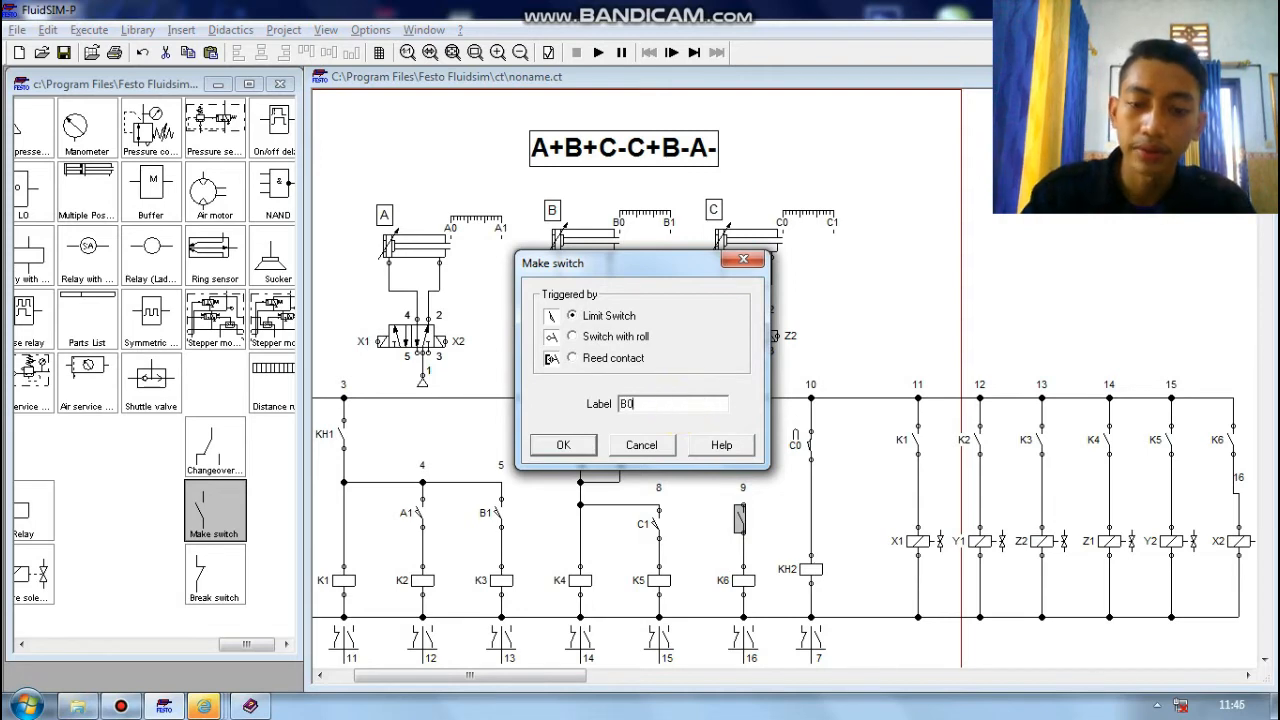
type("B0")
key("Return")
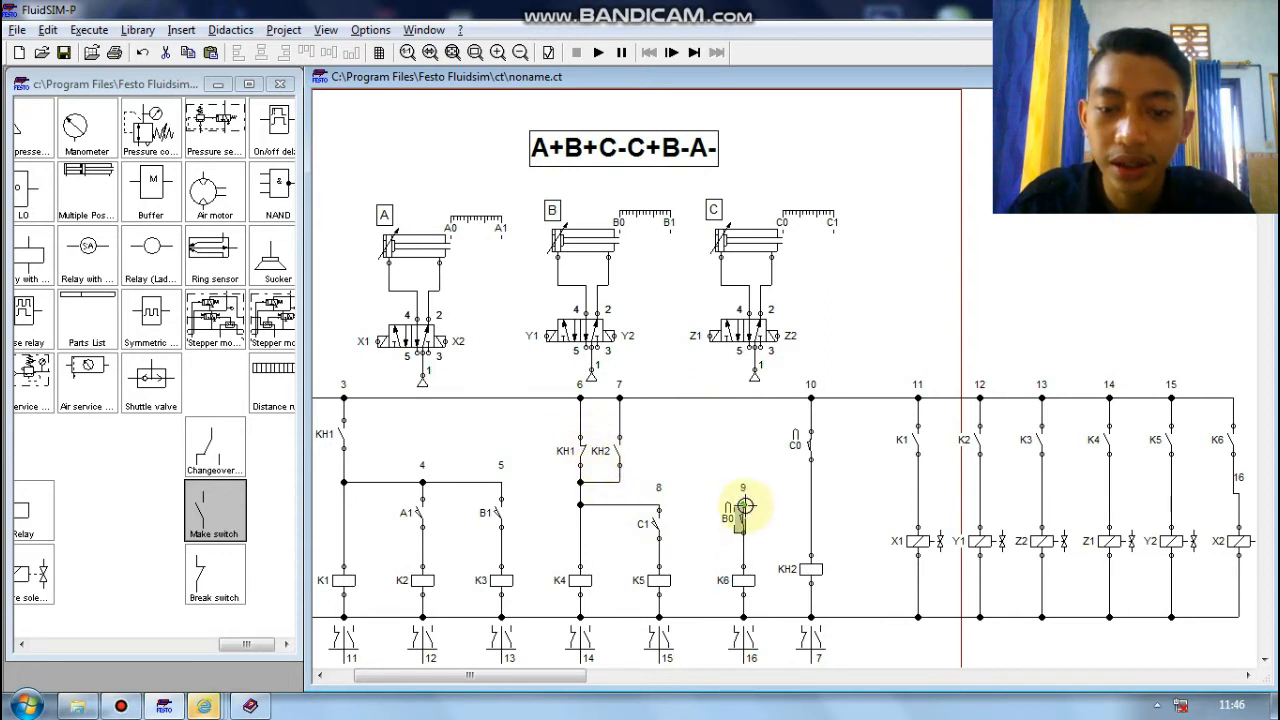
left_click_drag(743, 505, 743, 398)
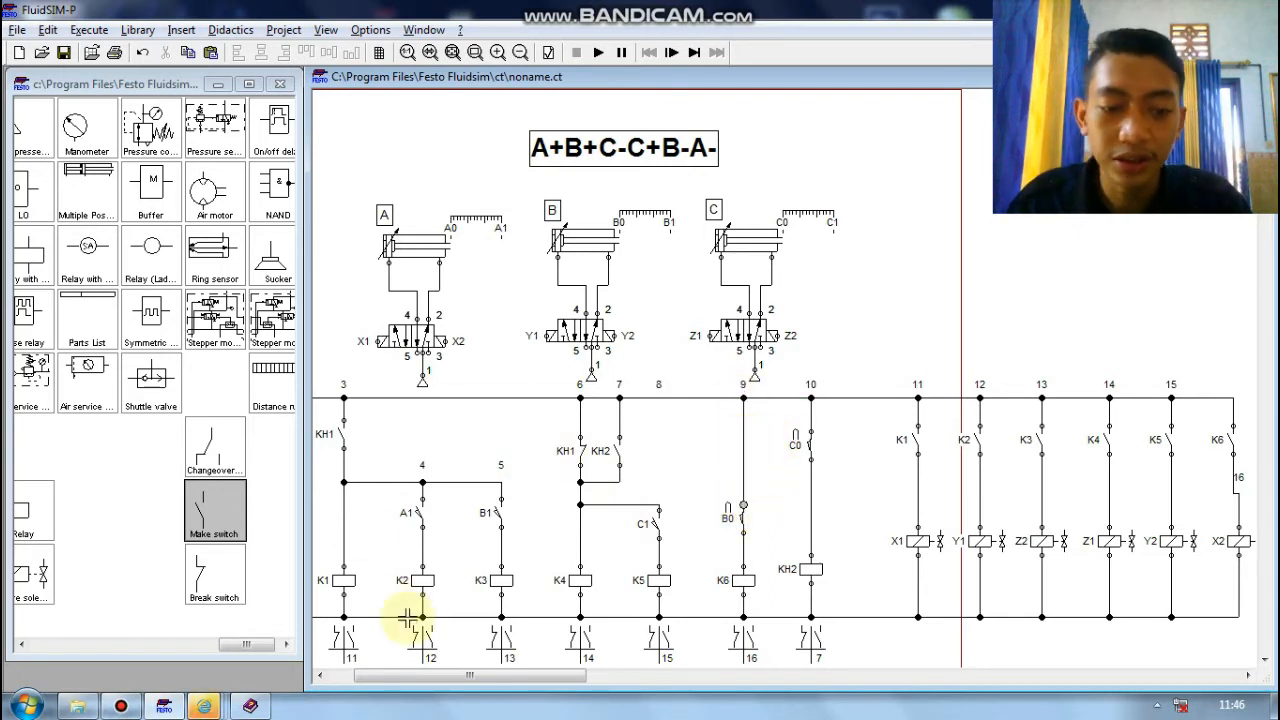
- Replace the wire between the +24 V rail and switch B0 with a break switch labelled KH1
left_click_drag(422, 678, 443, 676)
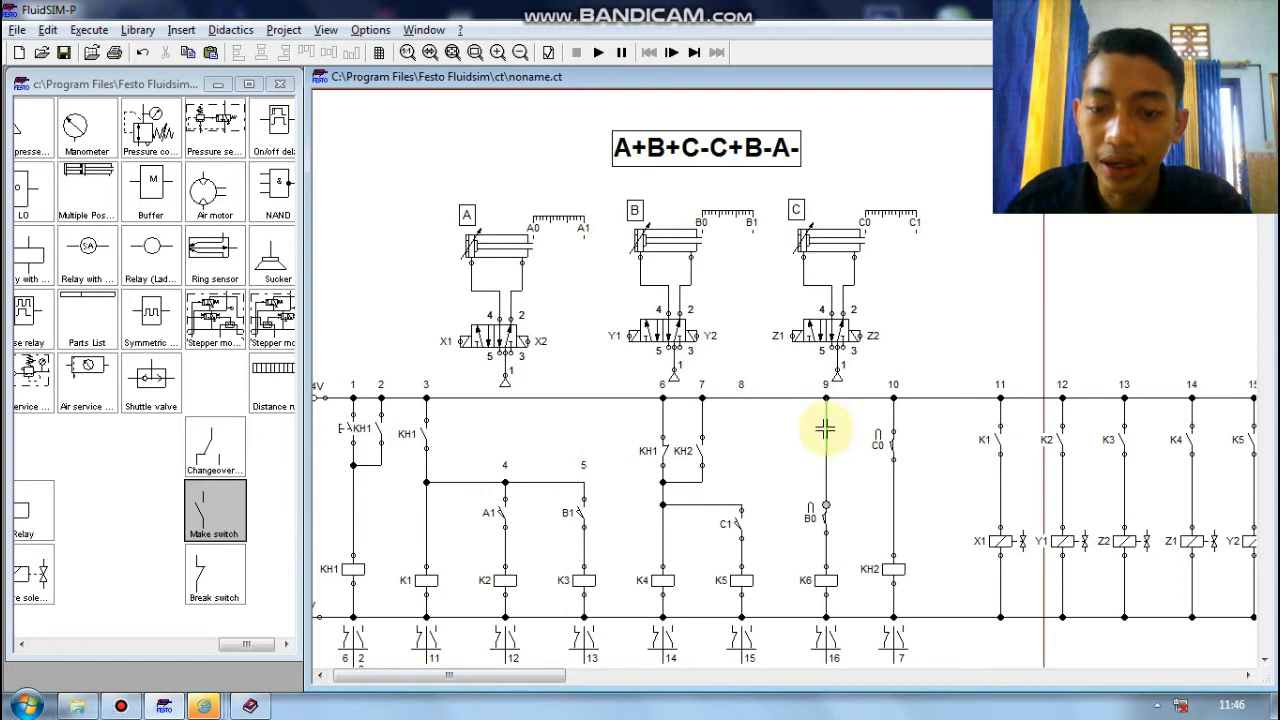
right_click(825, 428)
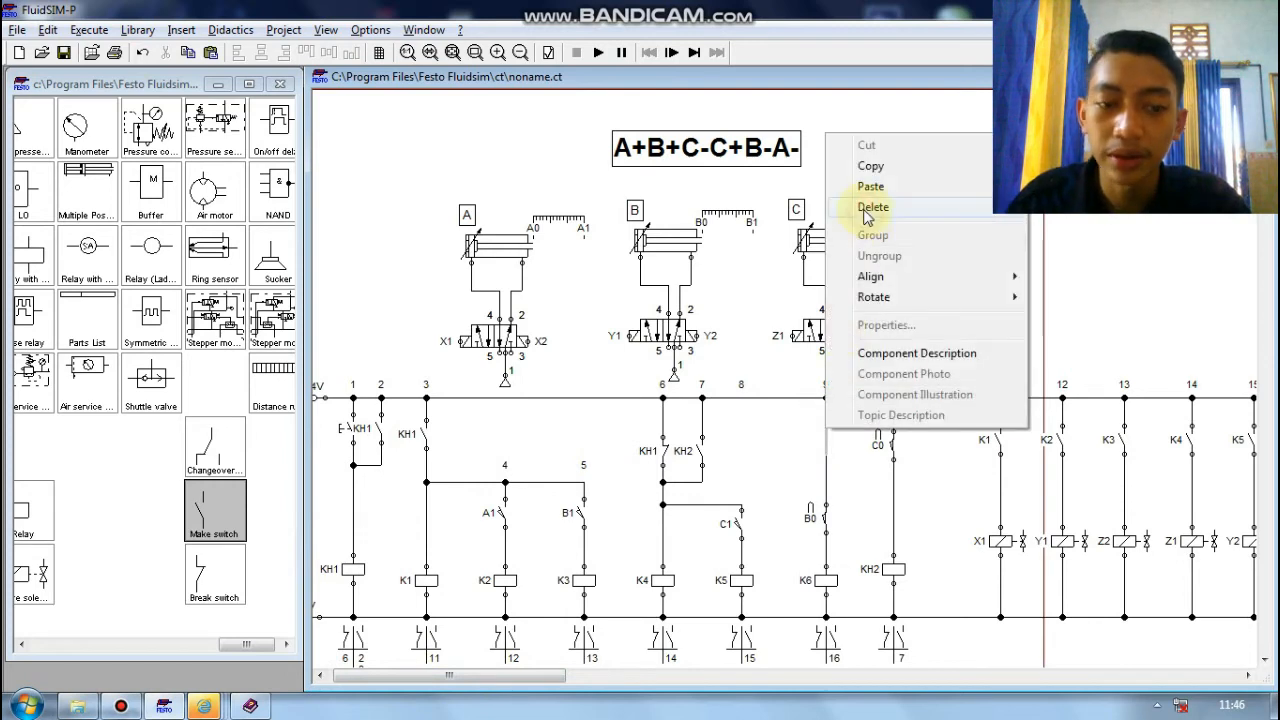
left_click(868, 213)
left_click_drag(238, 585, 828, 458)
right_click(826, 448)
left_click(850, 416)
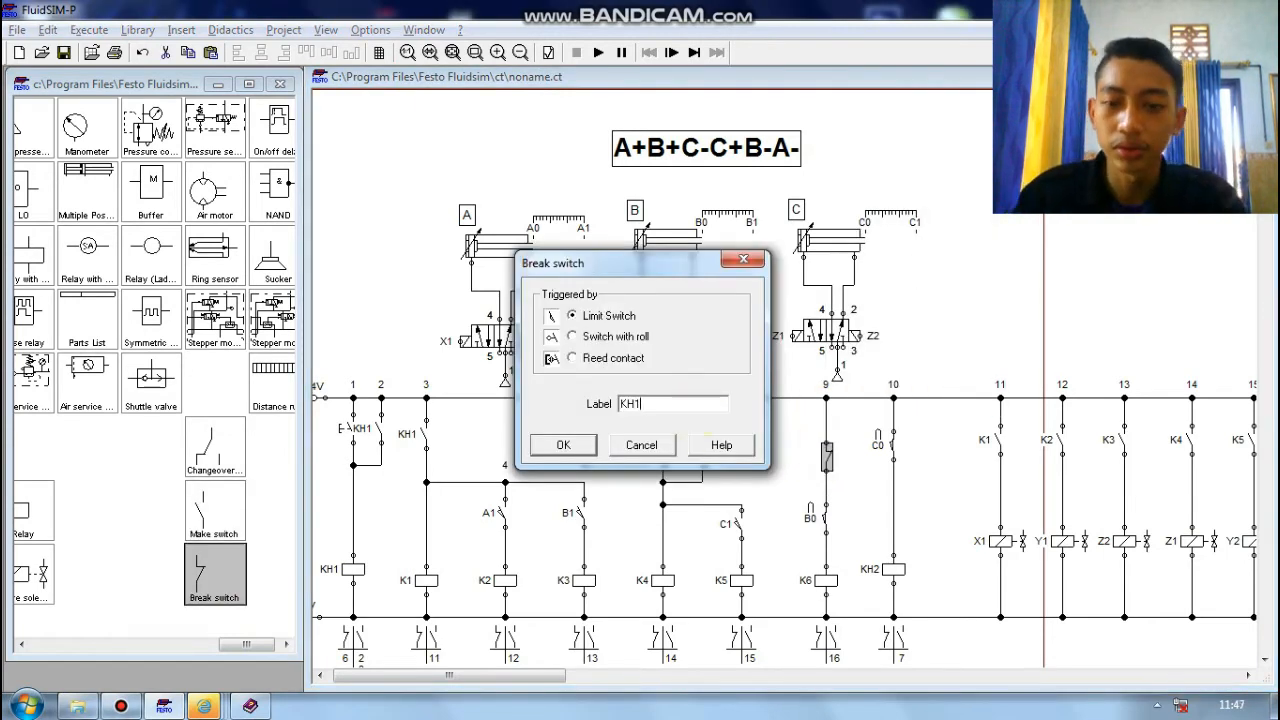
type("KH1")
key("Return")
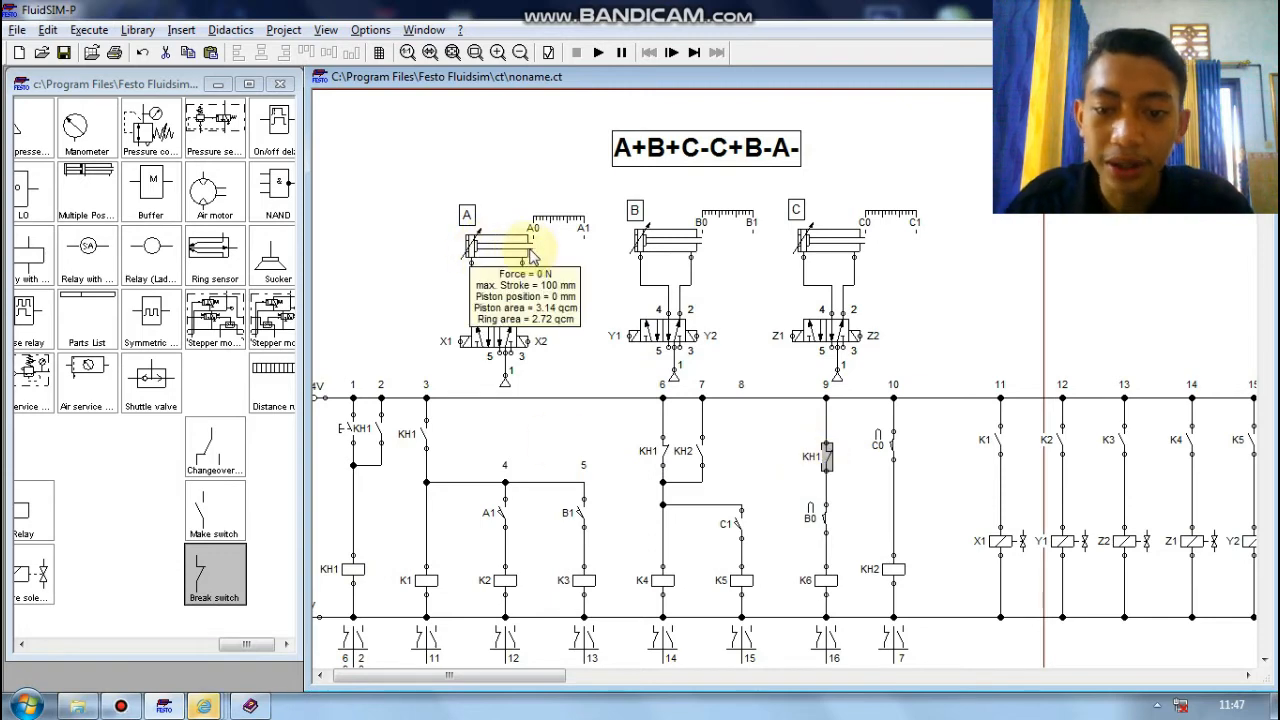
left_click(790, 460)
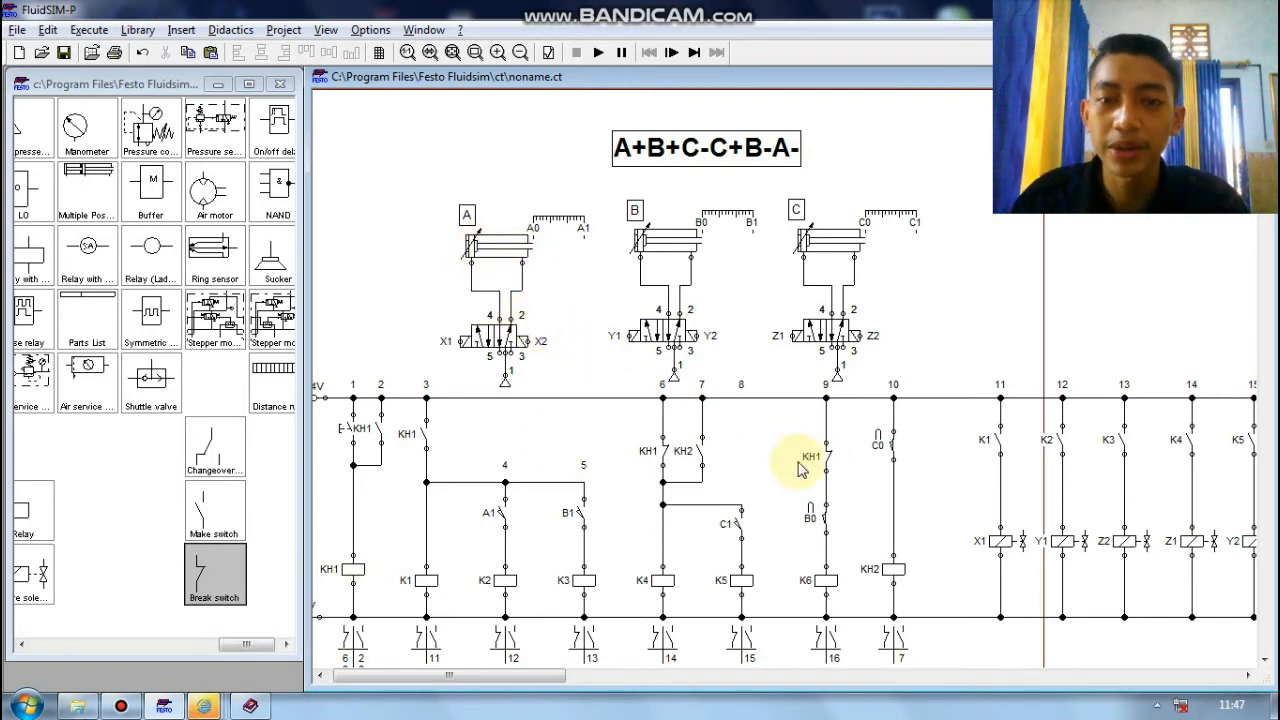
- Simulate the circuit despite the drawing-area warning to check the cylinder sequence, then stop the simulation
left_click(598, 52)
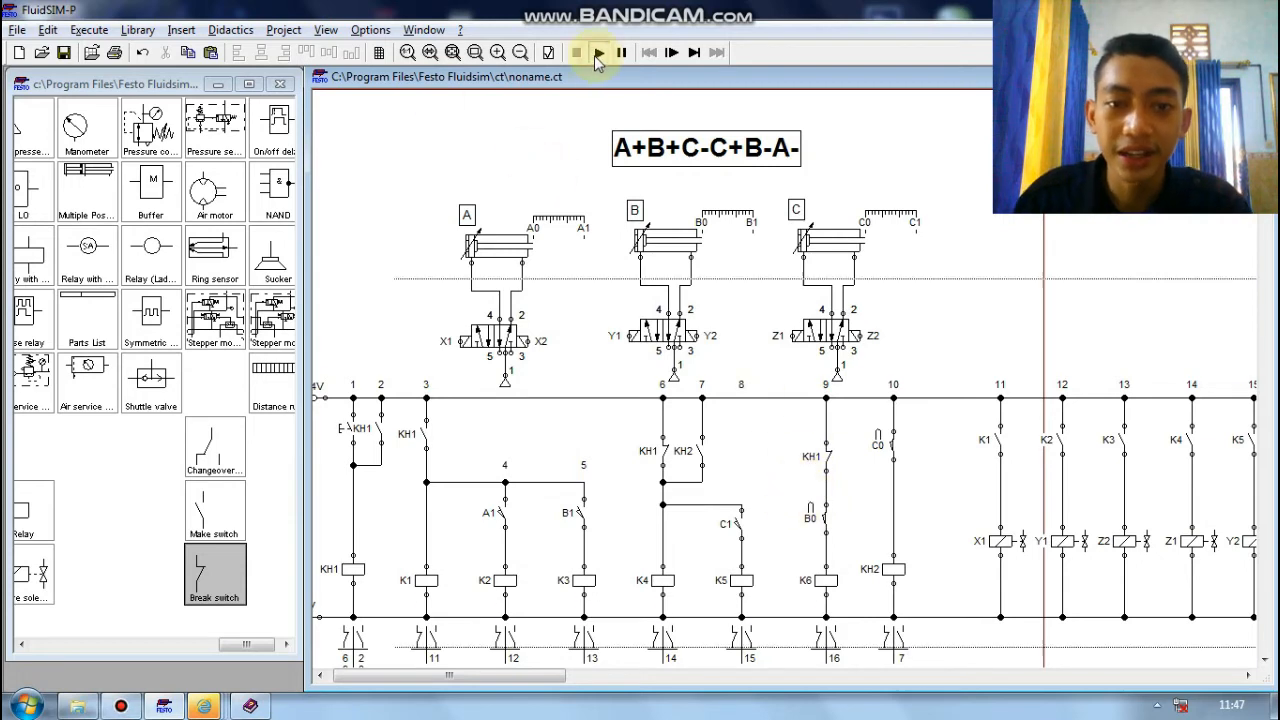
left_click(569, 396)
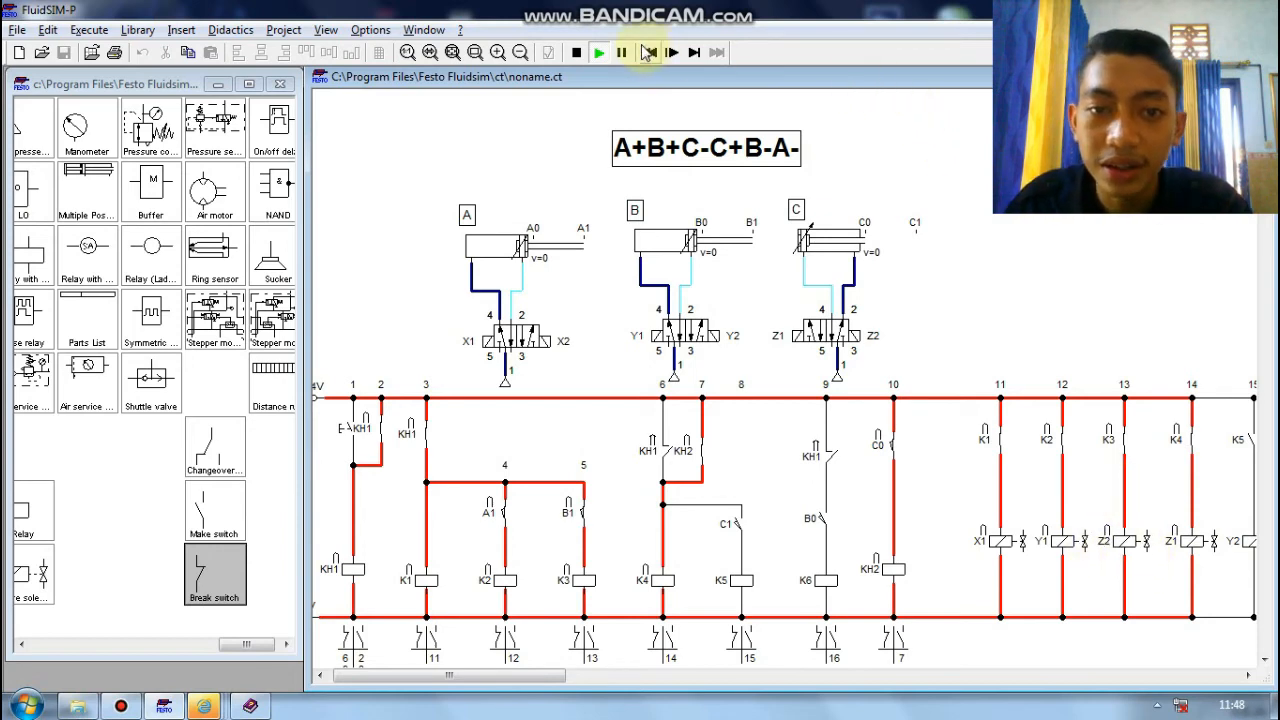
left_click(575, 53)
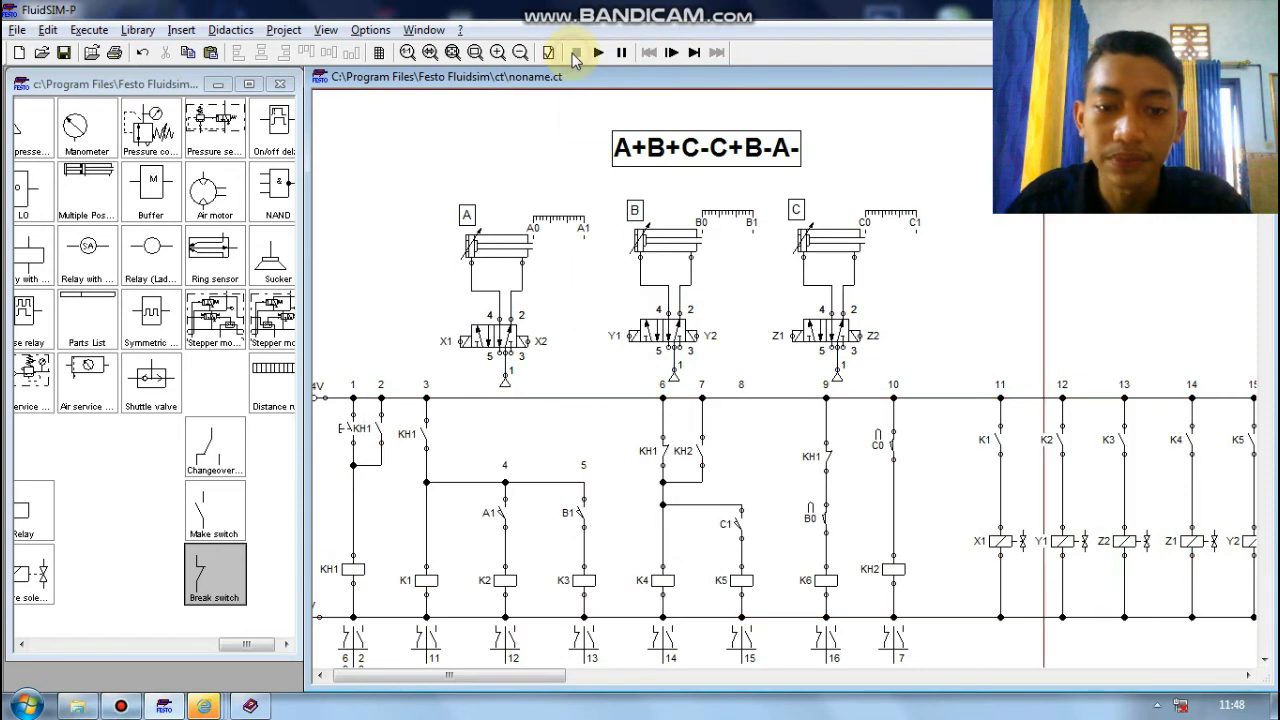
- Remove the wire feeding switch B1 and insert a break switch labelled KH2 above B1 in the K3 branch
right_click(561, 483)
left_click(561, 487)
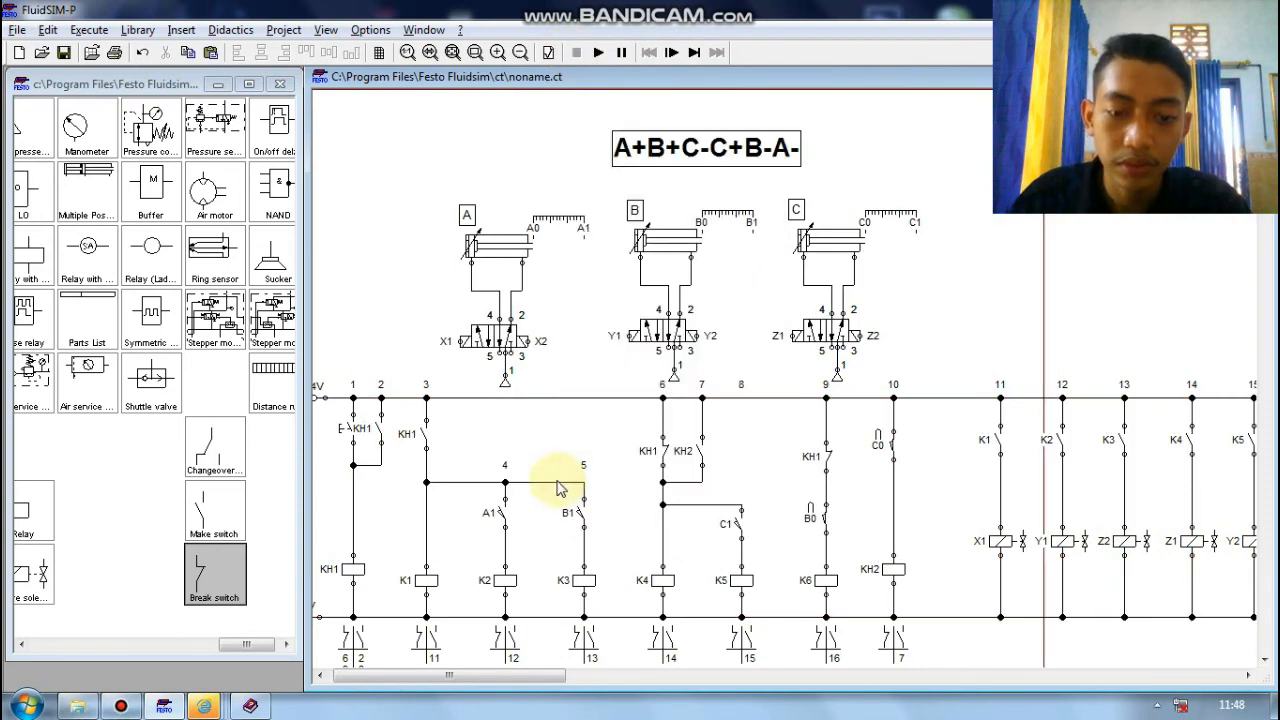
right_click(561, 487)
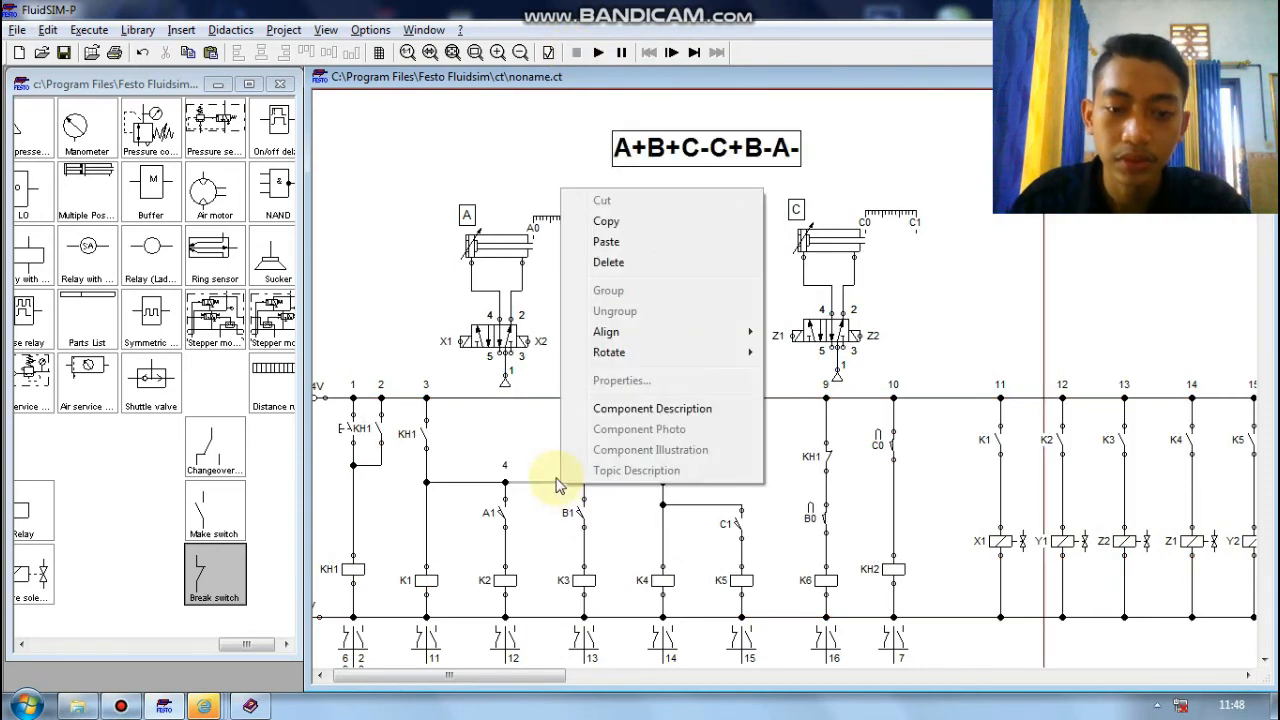
left_click(595, 263)
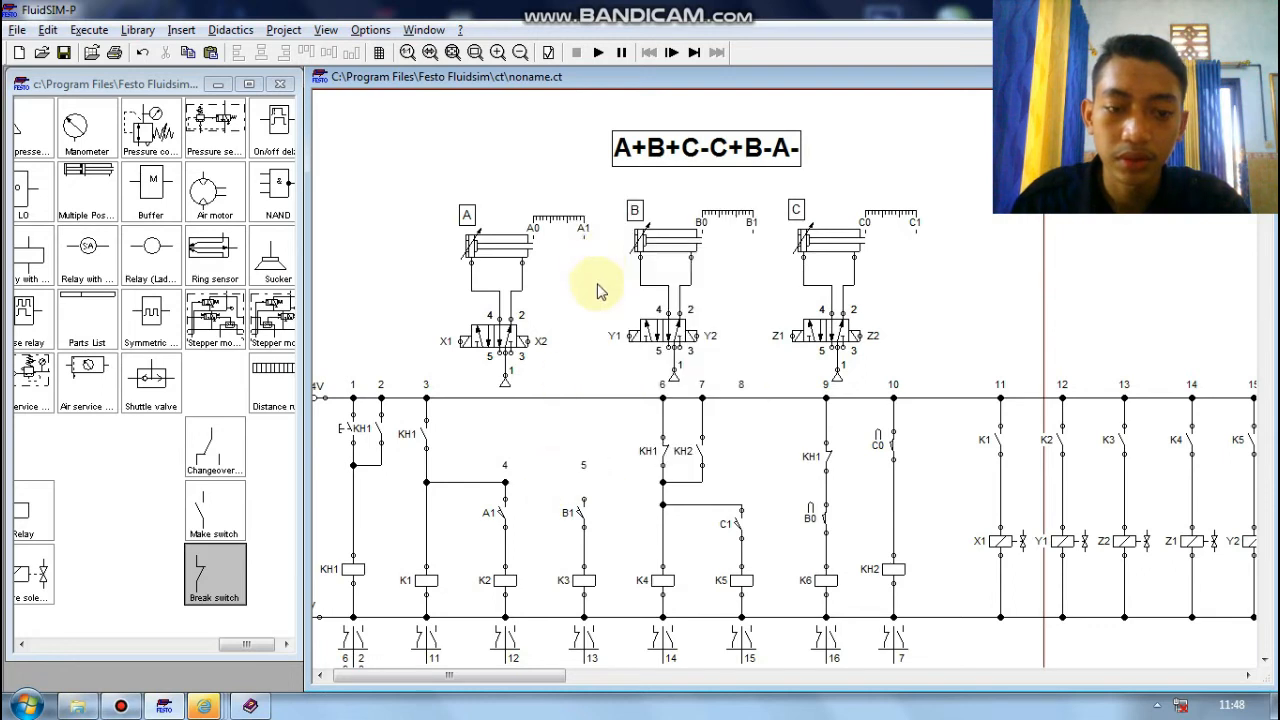
left_click_drag(209, 566, 578, 483)
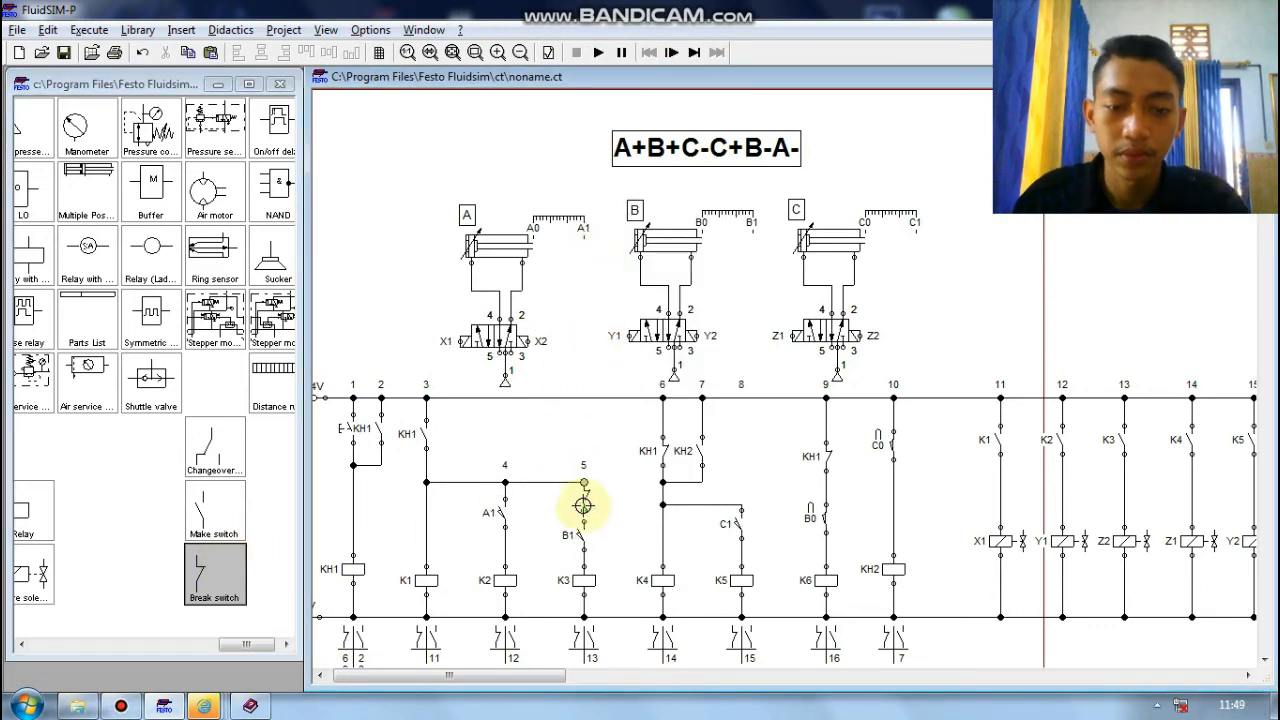
left_click_drag(584, 509, 584, 521)
left_click(600, 525)
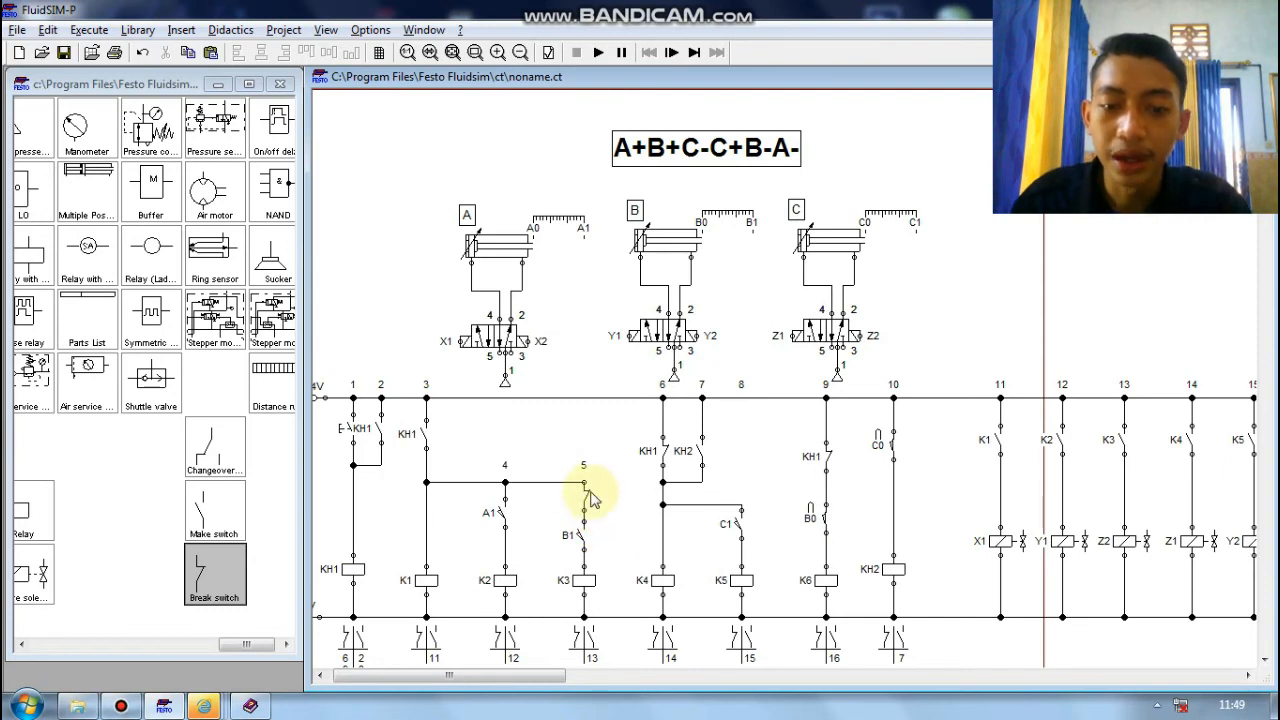
double_click(585, 496)
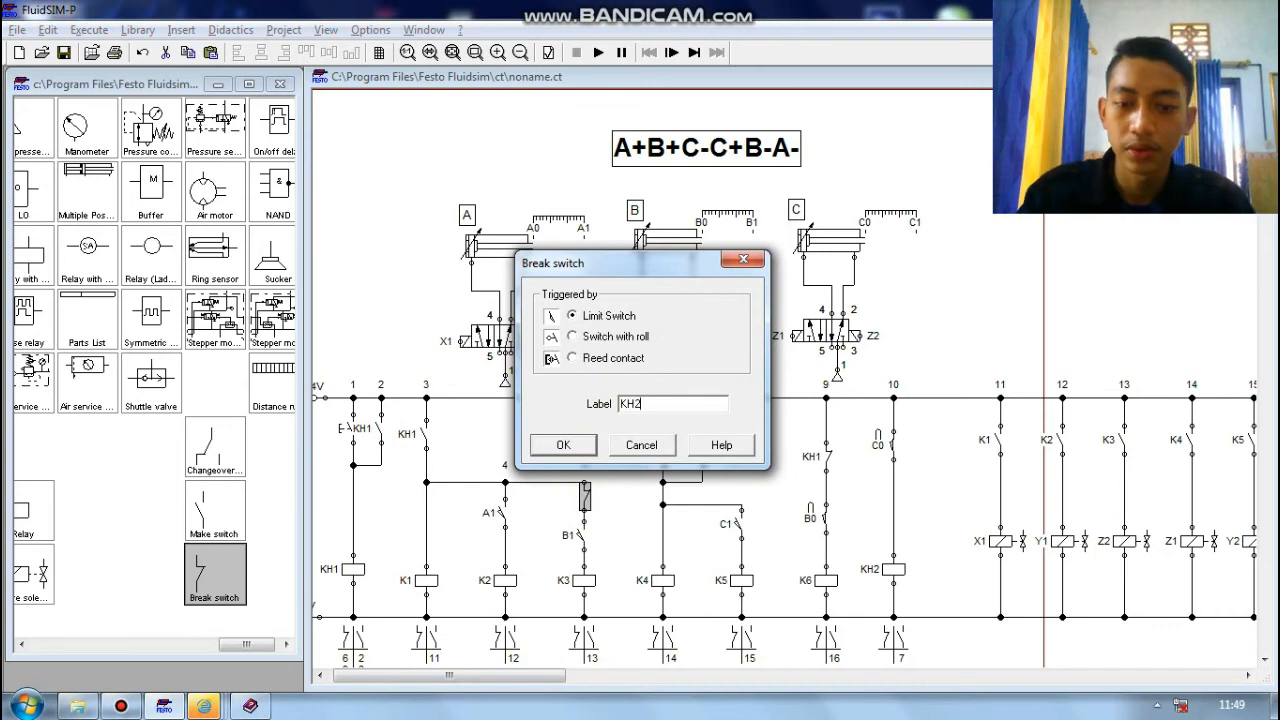
key("Return")
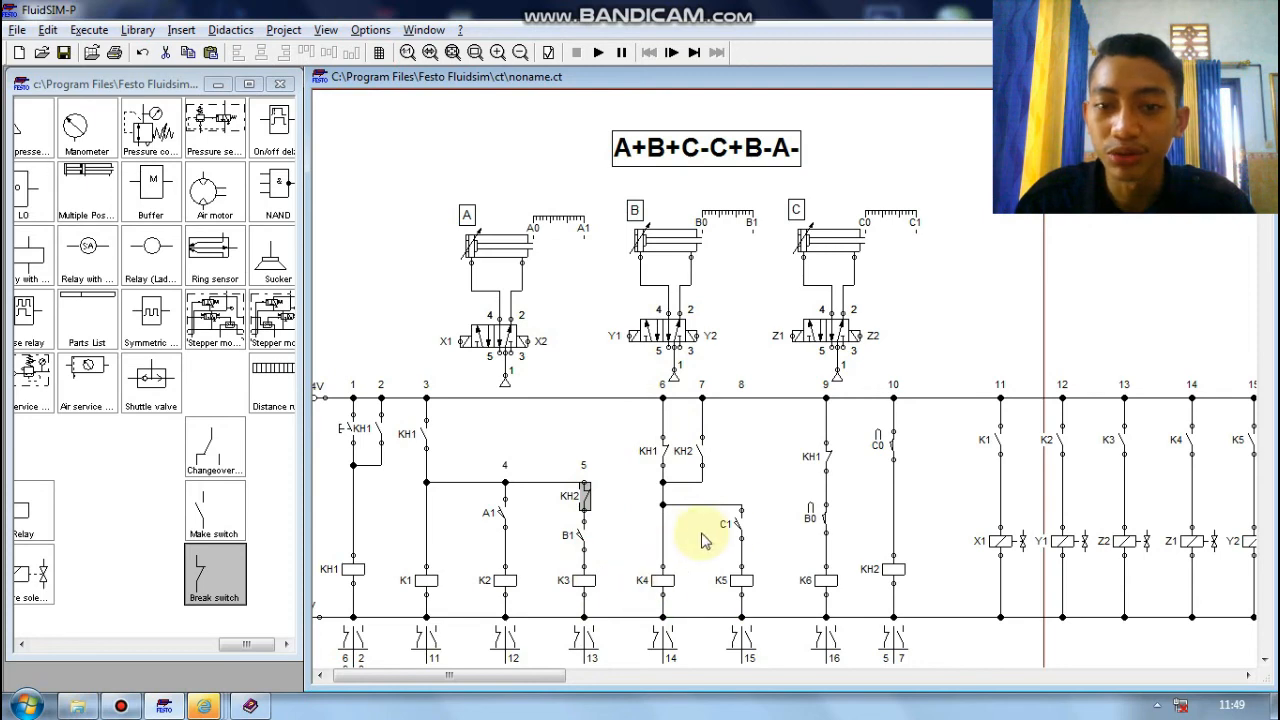
- Simulate the circuit despite the warnings, actuate the start pushbutton to check the cylinder sequence, and stop the simulation
left_click(599, 52)
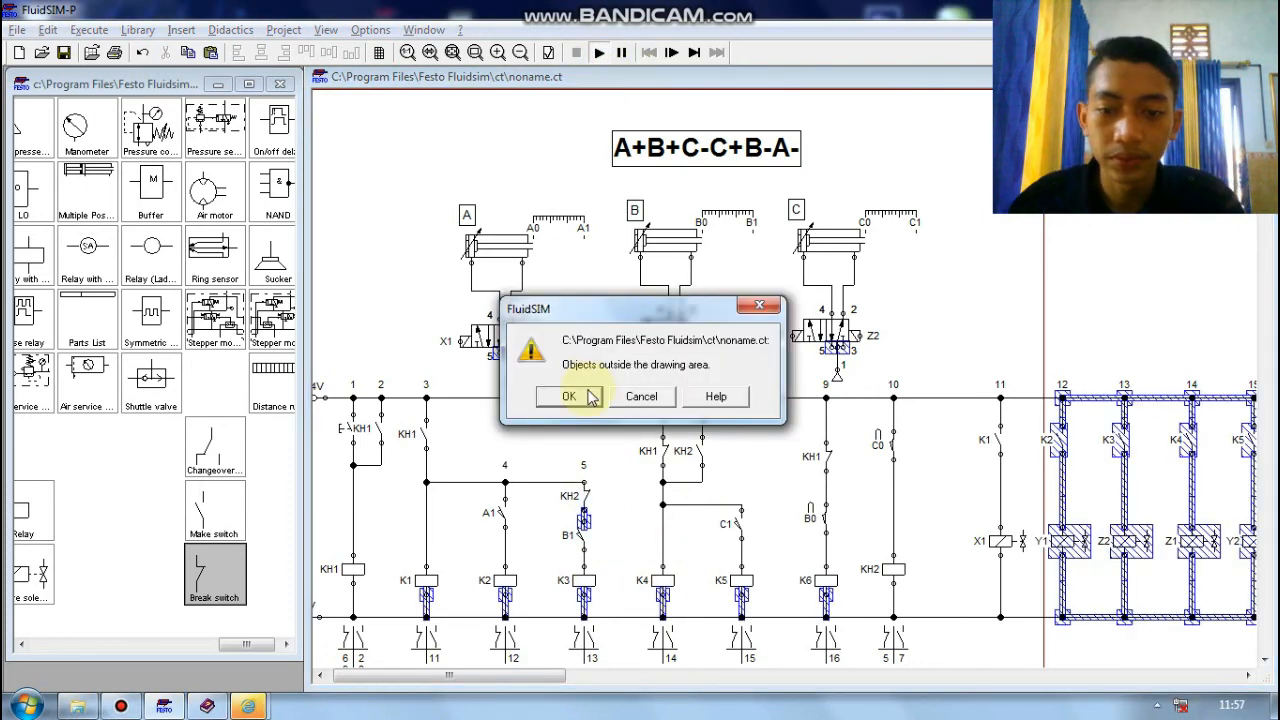
left_click(570, 396)
left_click(590, 397)
left_click(590, 397)
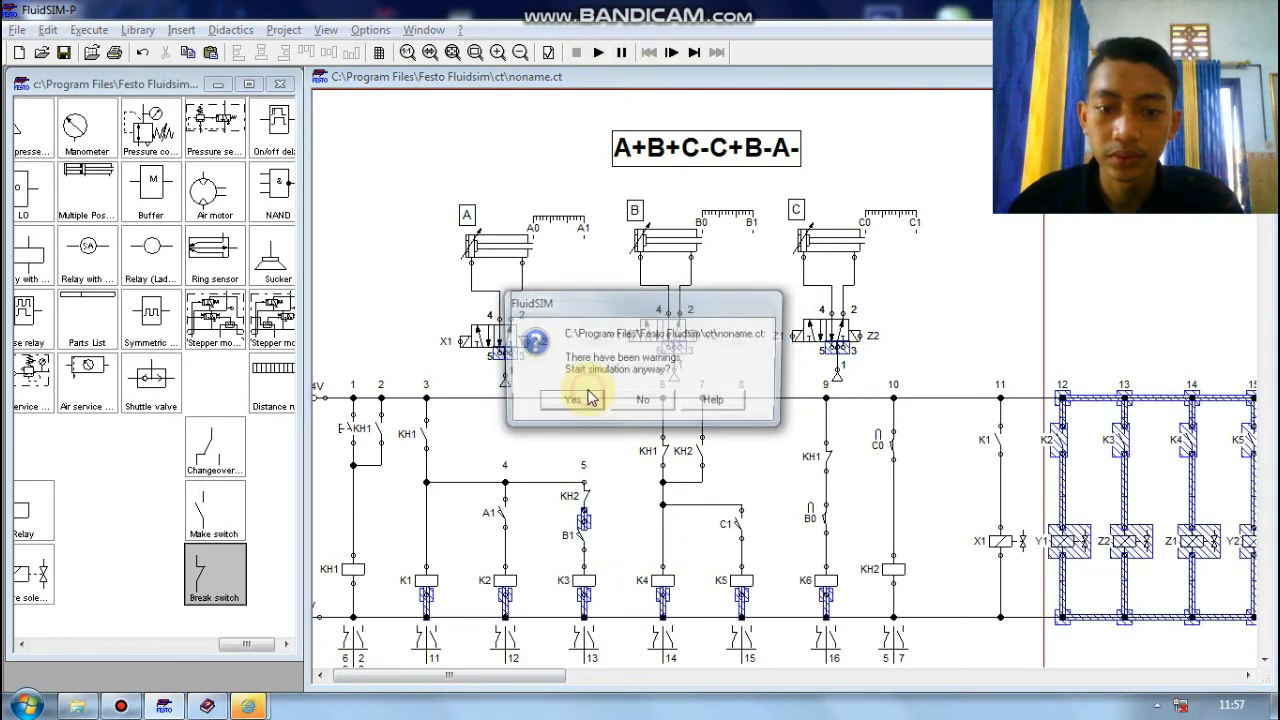
left_click(589, 403)
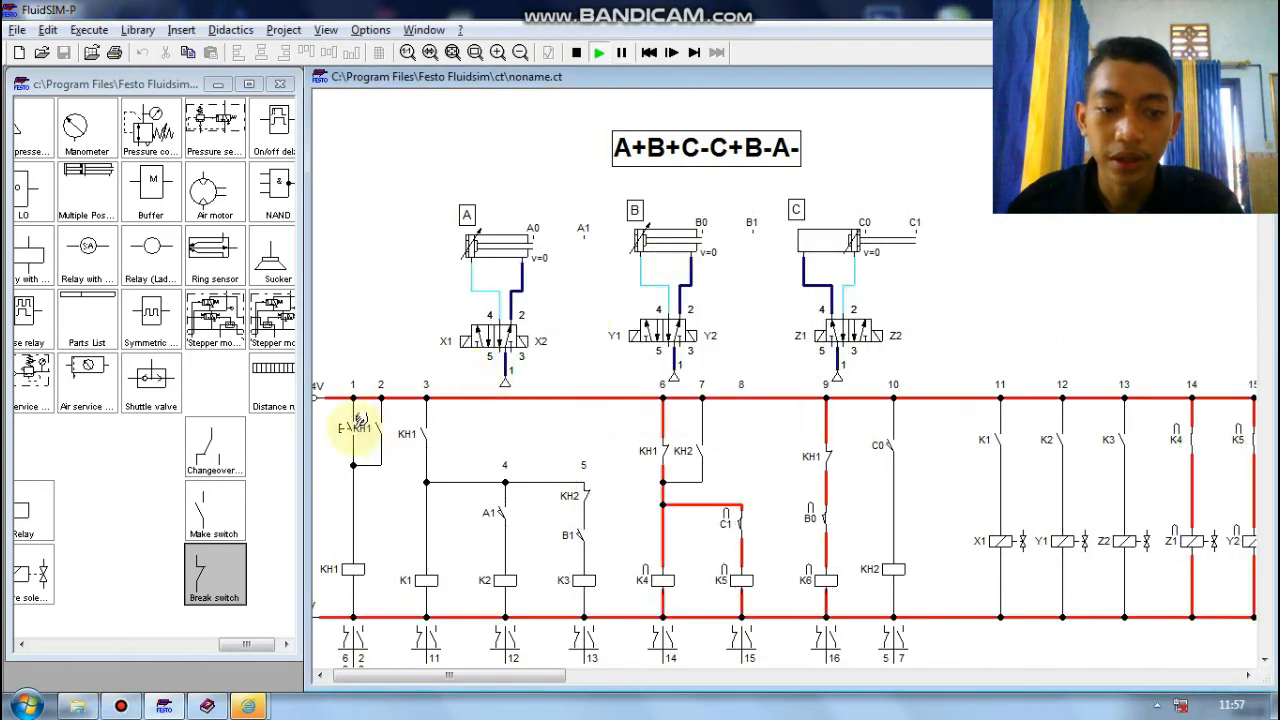
left_click(355, 422)
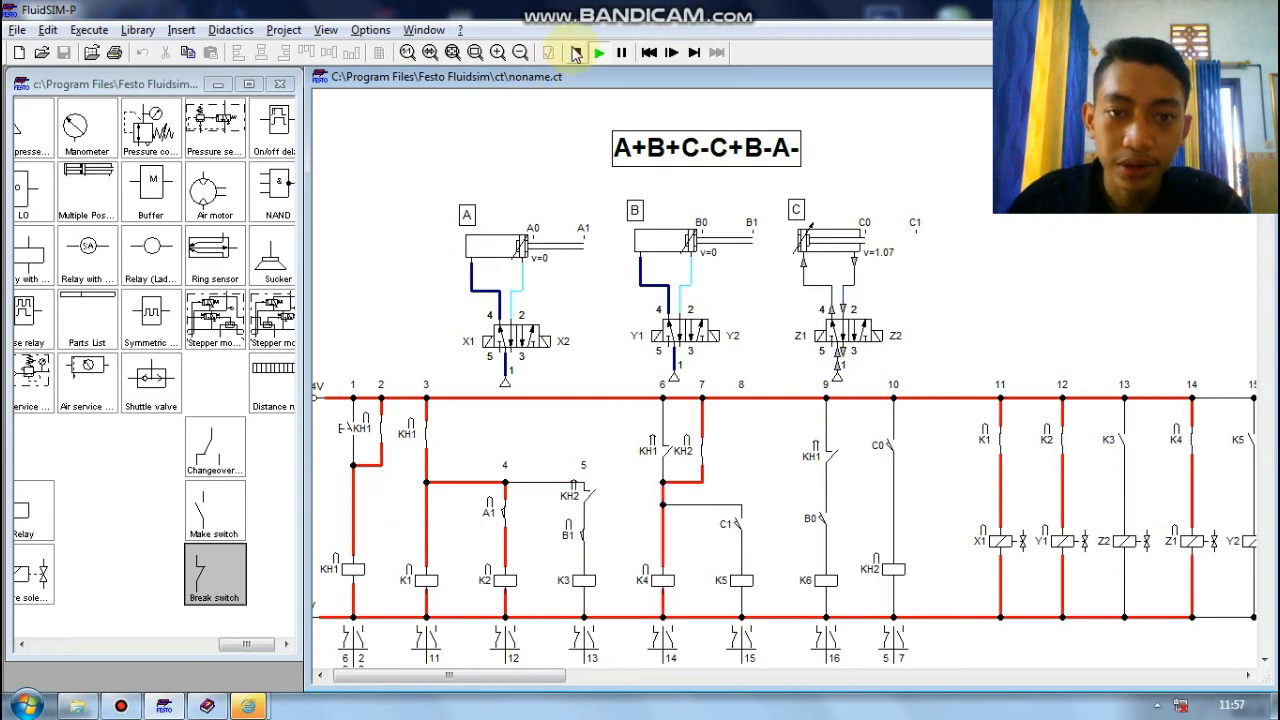
left_click(576, 52)
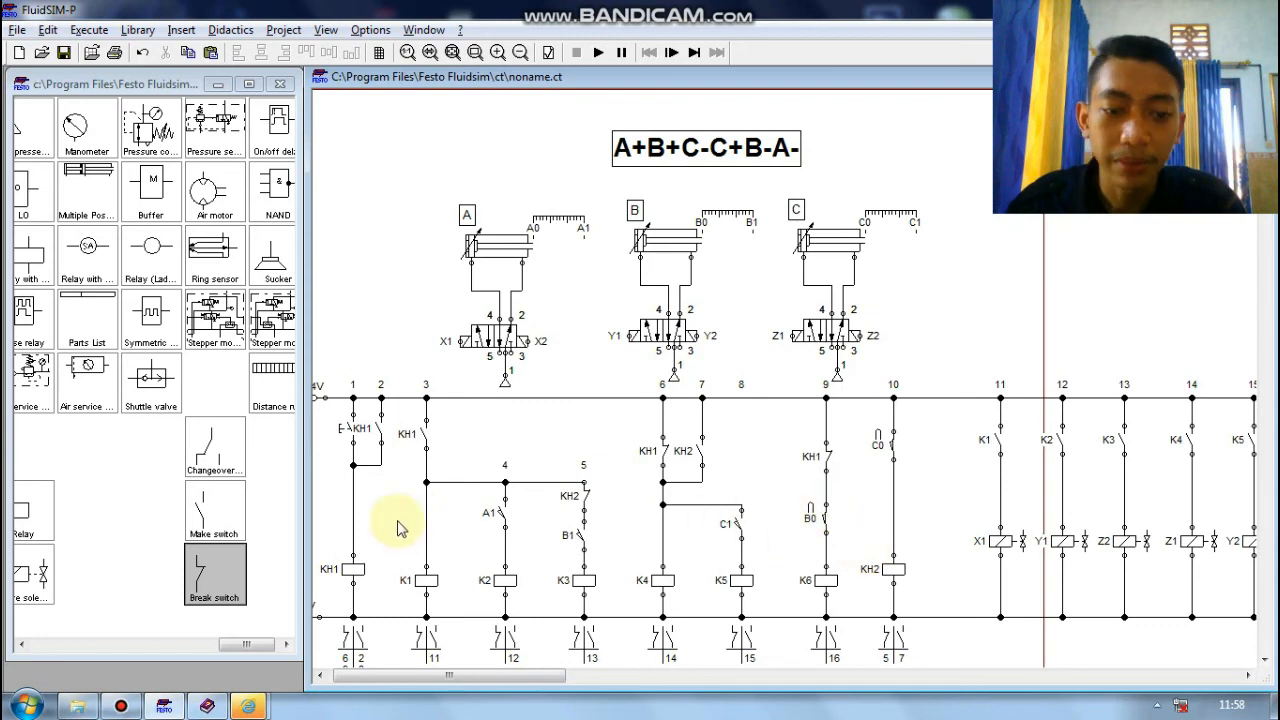
- Replace the wire above the KH1 relay coil in the first branch with a break switch labelled KH2
right_click(355, 513)
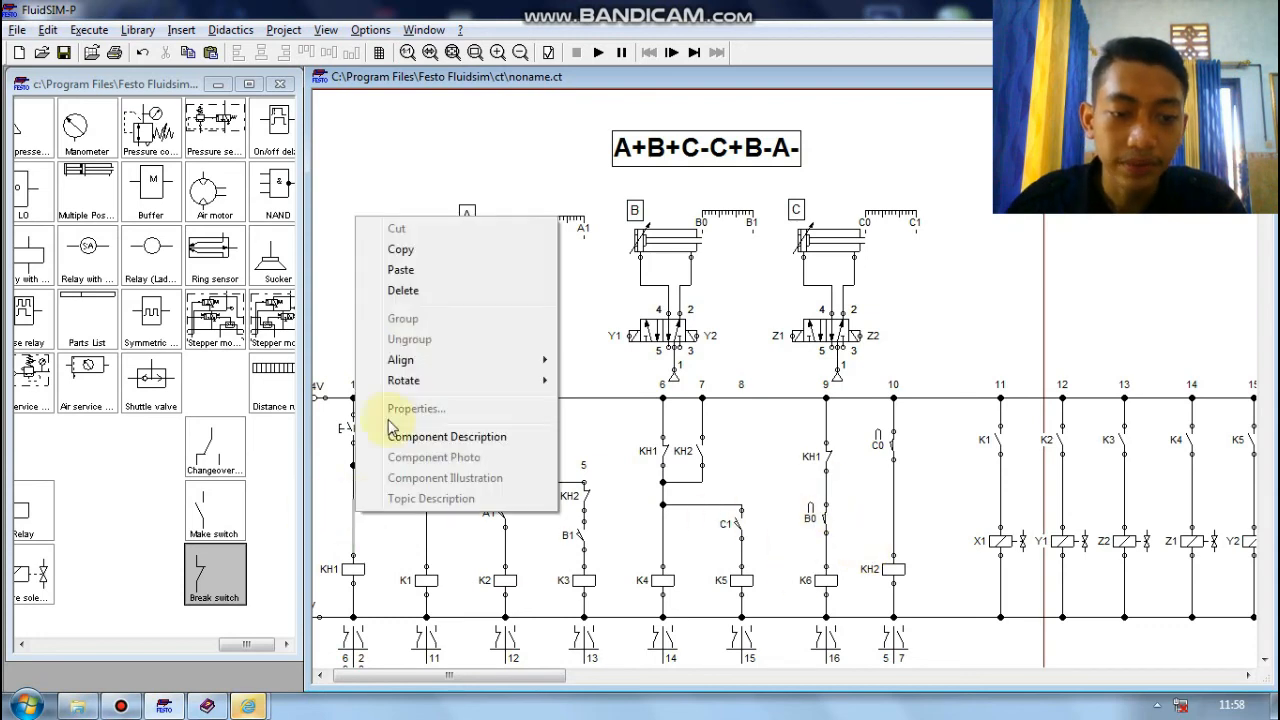
left_click(402, 290)
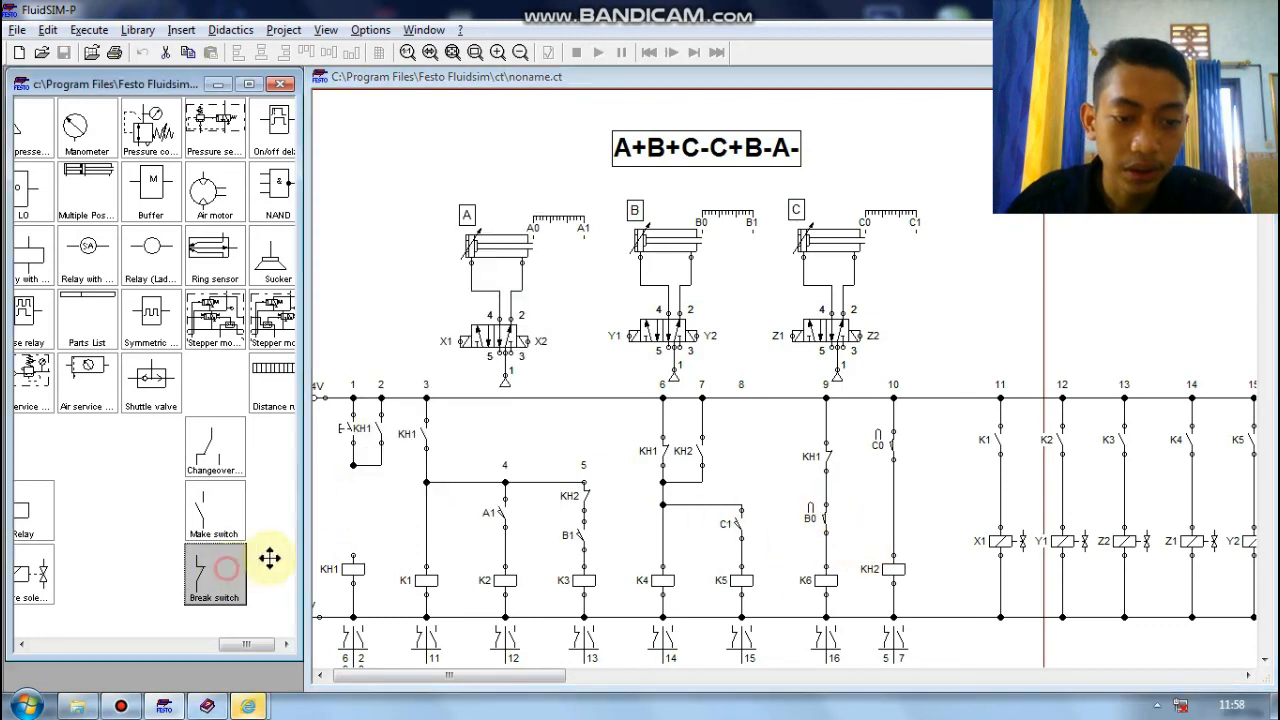
double_click(355, 515)
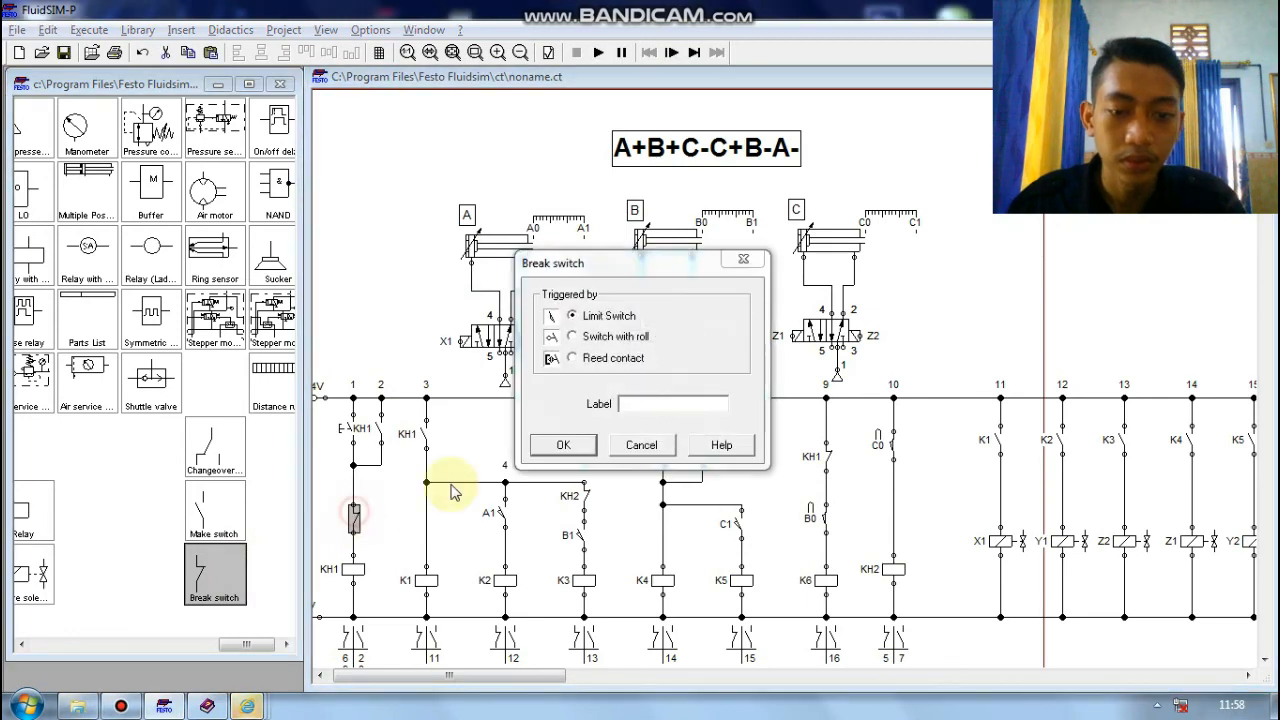
left_click(675, 408)
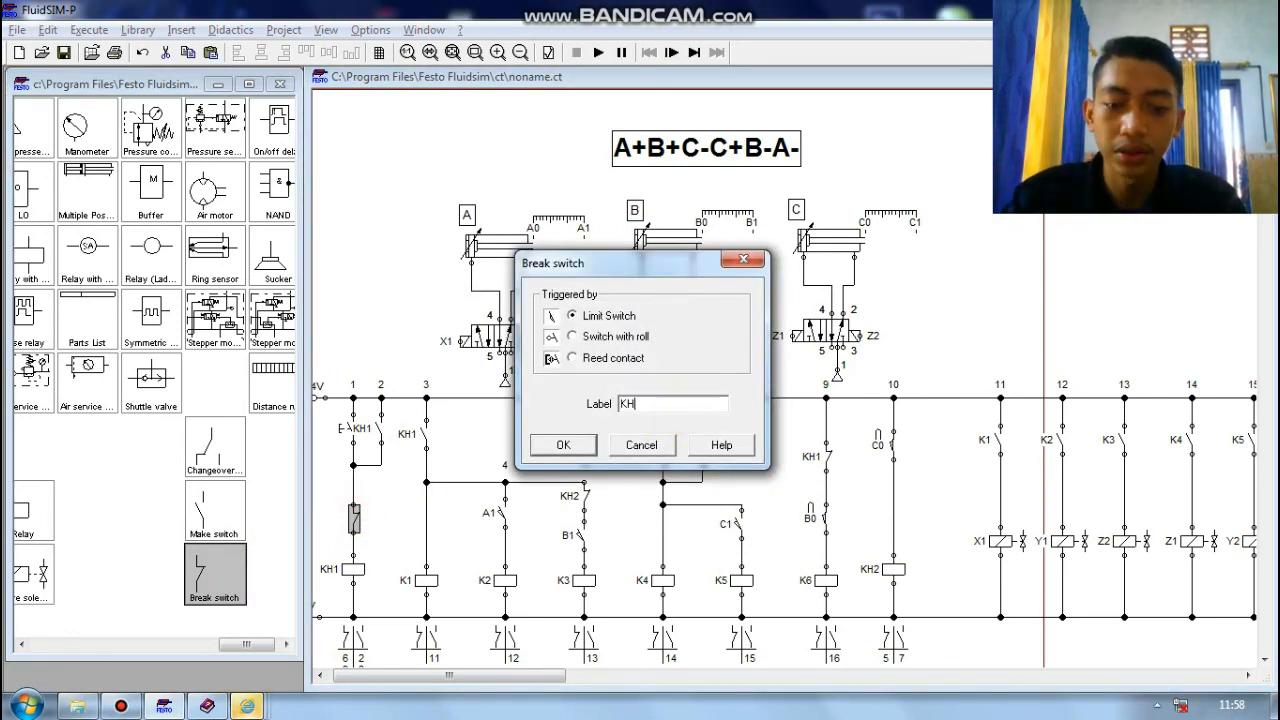
key("Return")
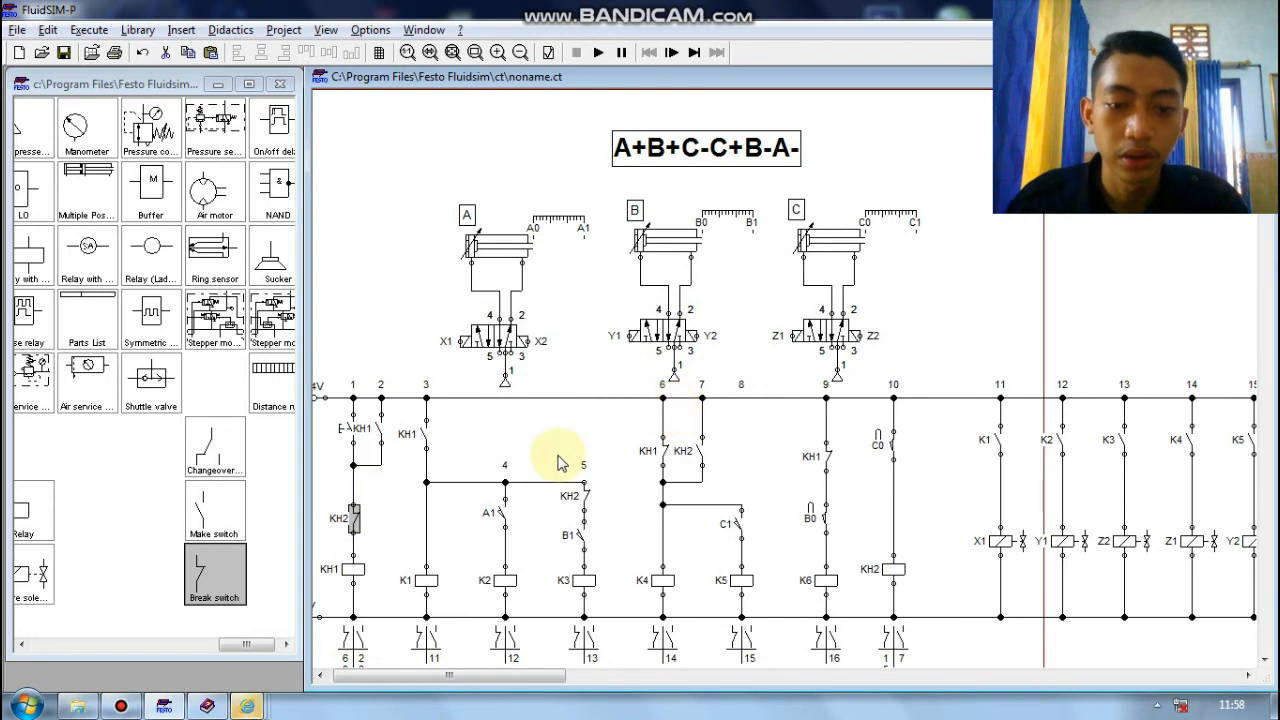
- Simulate the circuit despite the warnings and actuate the start pushbutton in the first branch to check the cylinder sequence
left_click(600, 53)
left_click(569, 397)
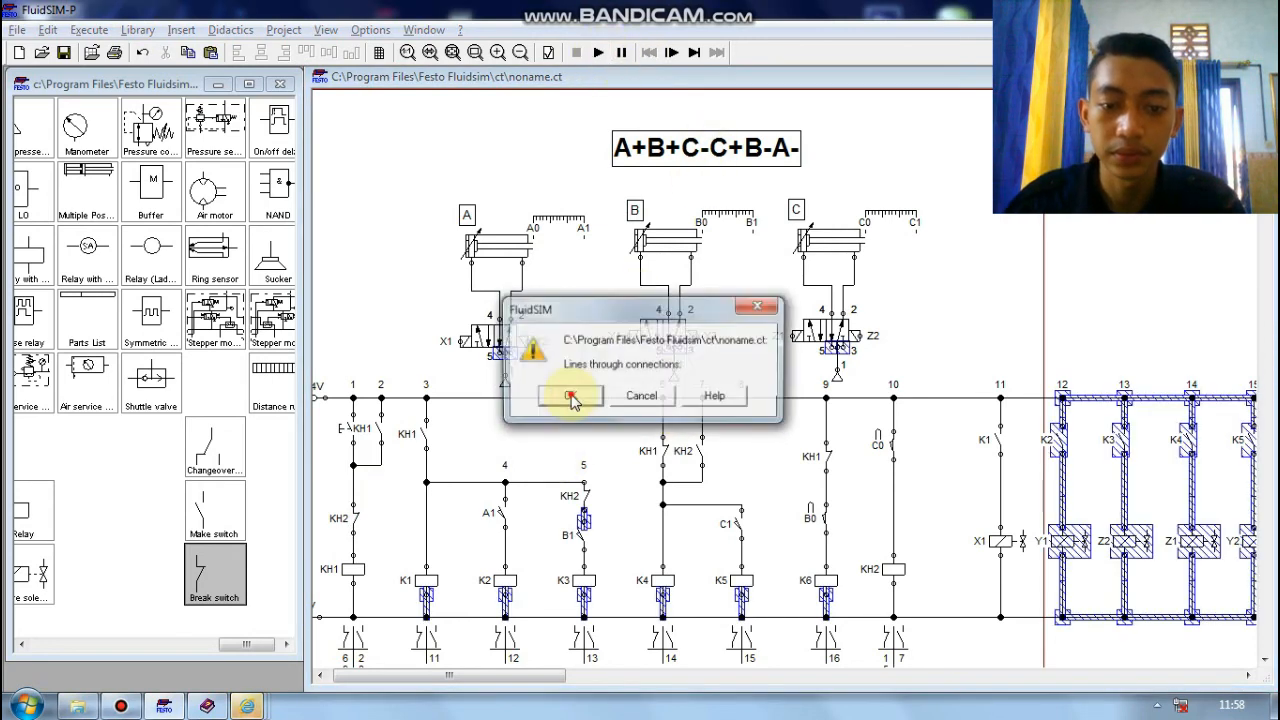
left_click(569, 396)
left_click(570, 395)
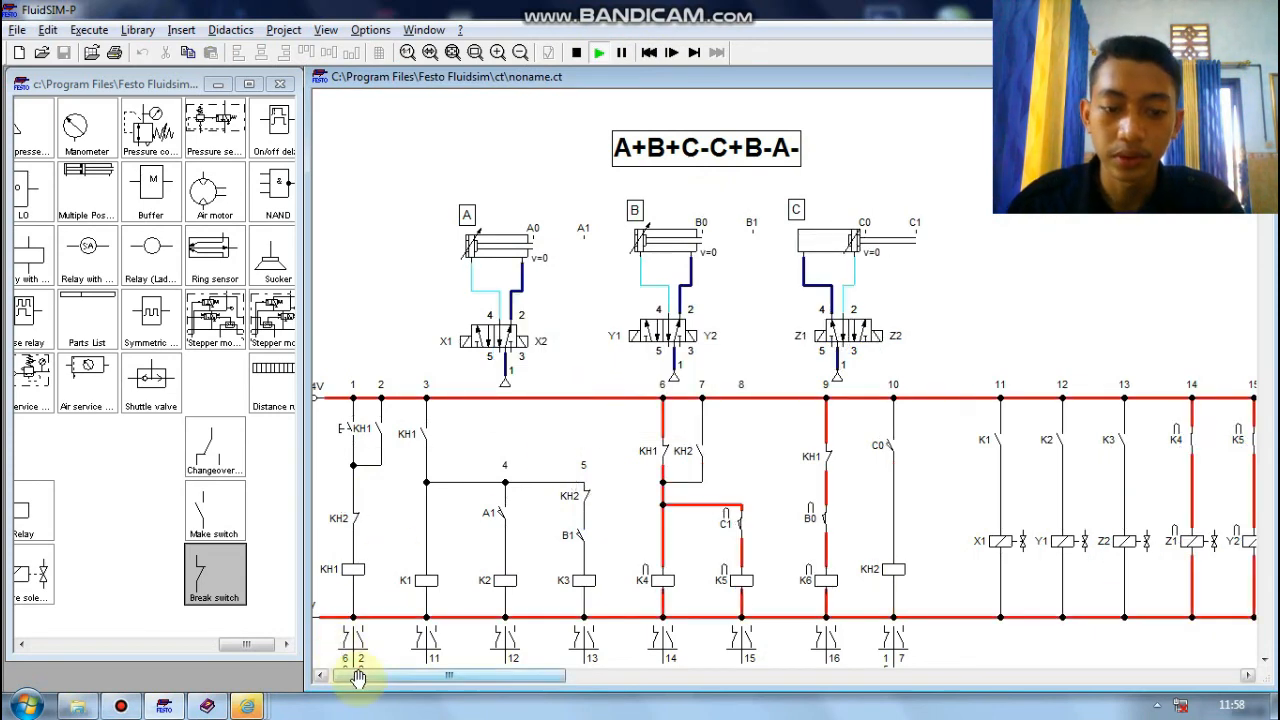
left_click_drag(357, 685, 355, 685)
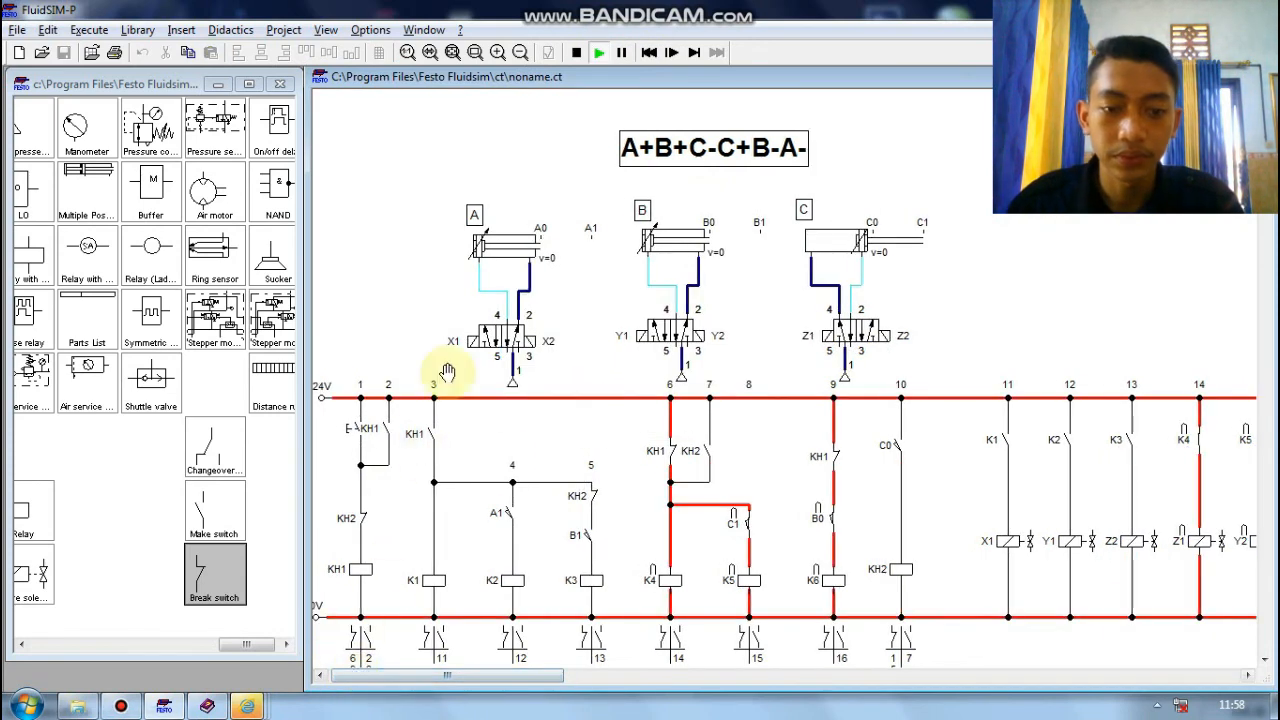
left_click(357, 428)
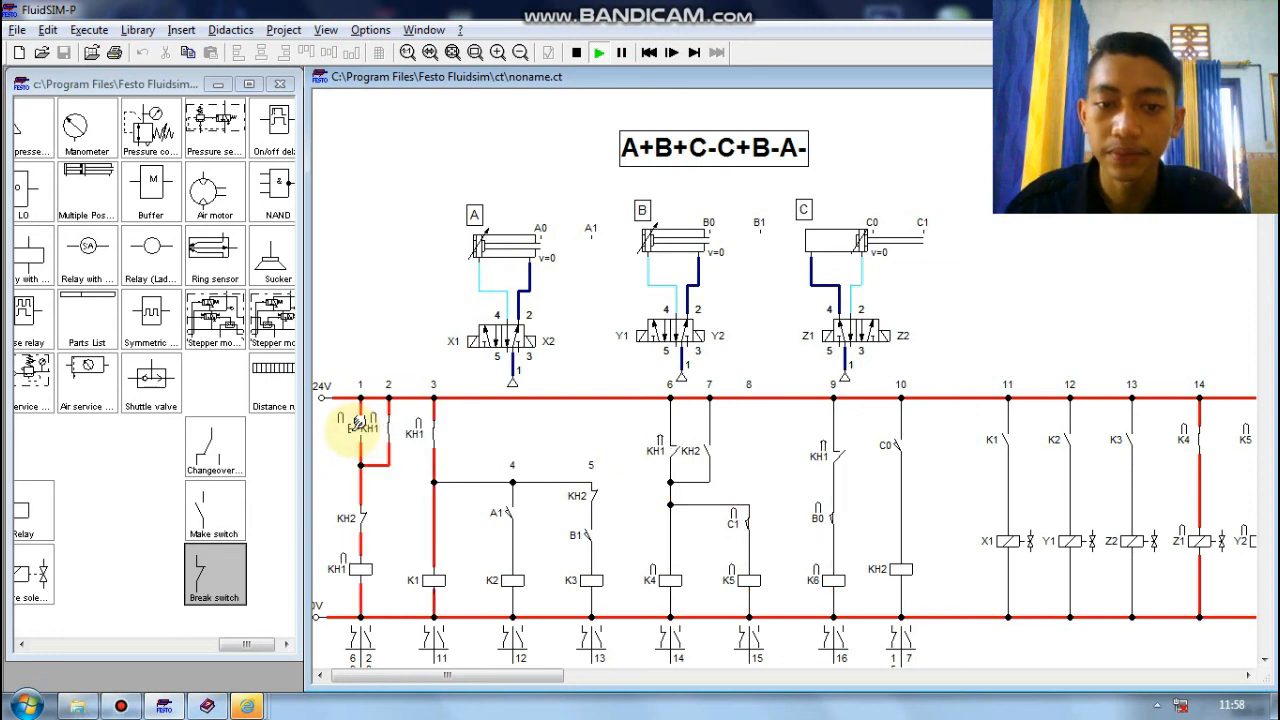
left_click(355, 426)
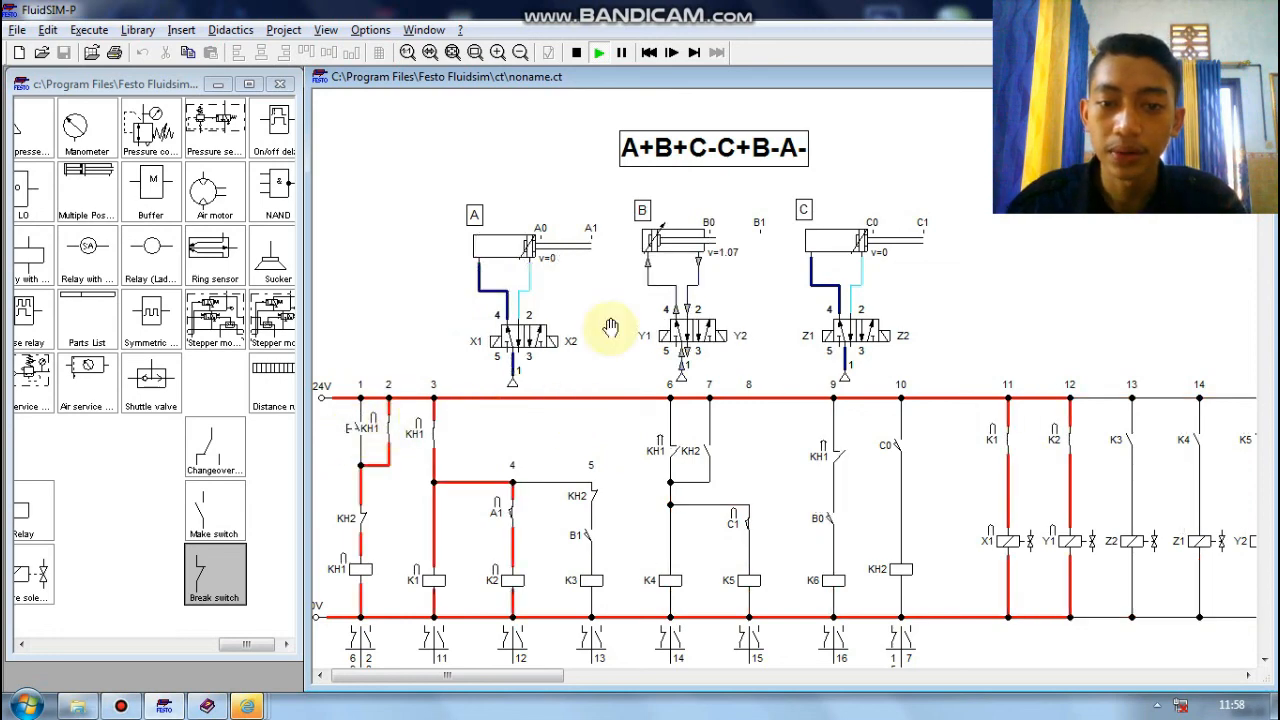